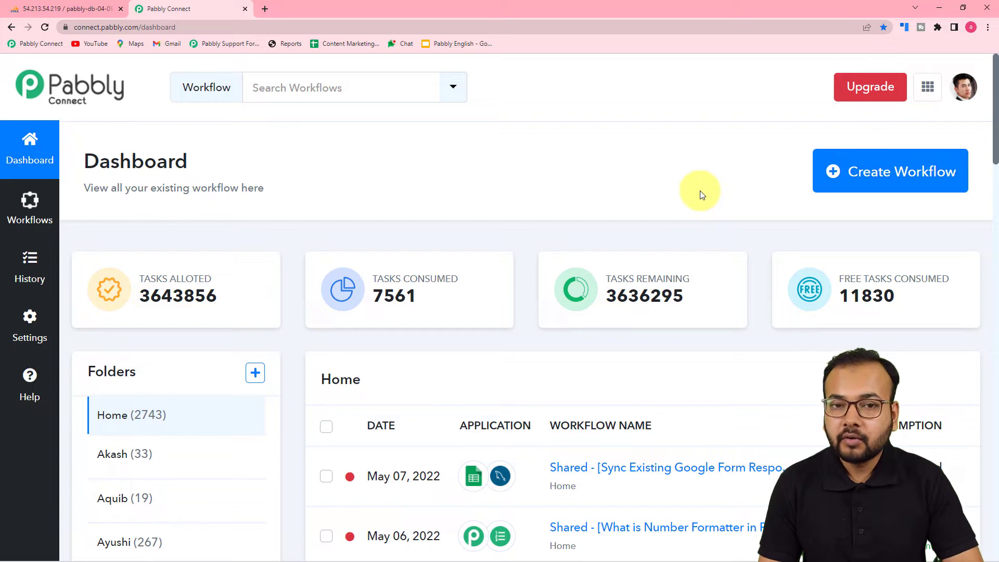
Step: Create a new workflow named "Google Forms to MySQL Automation" and collapse its trigger section
{"action": "left_click", "coordinate": [886, 177]}
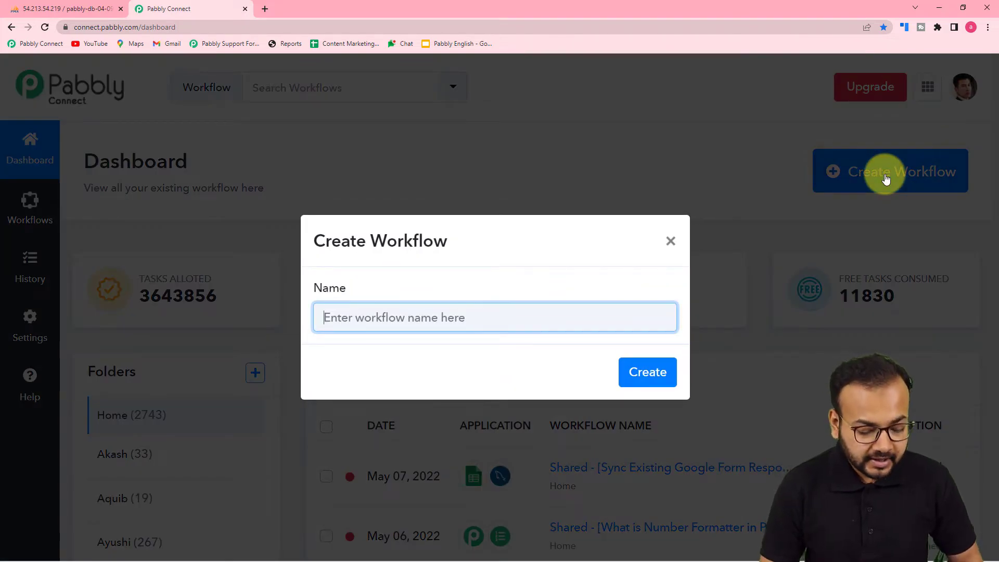
{"action": "type", "text": "Goog"}
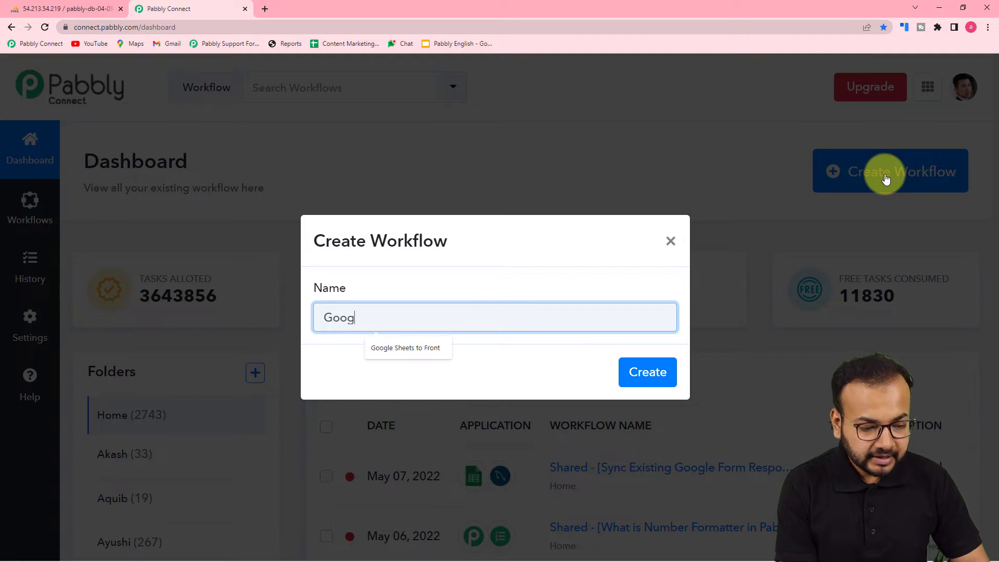
{"action": "type", "text": "gle"}
{"action": "key", "text": "BackSpace"}
{"action": "key", "text": "BackSpace"}
{"action": "key", "text": "BackSpace"}
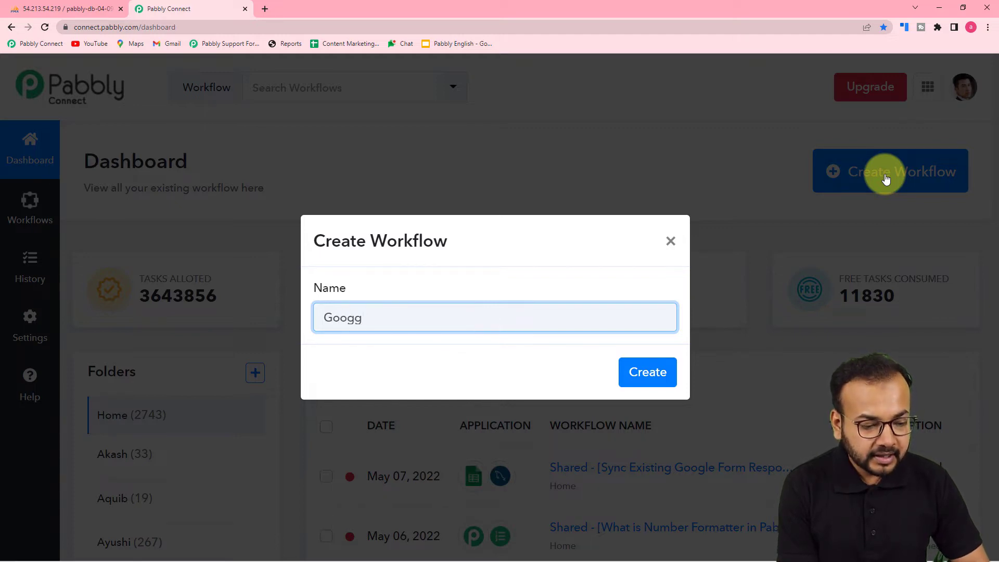
{"action": "type", "text": "le Forms to"}
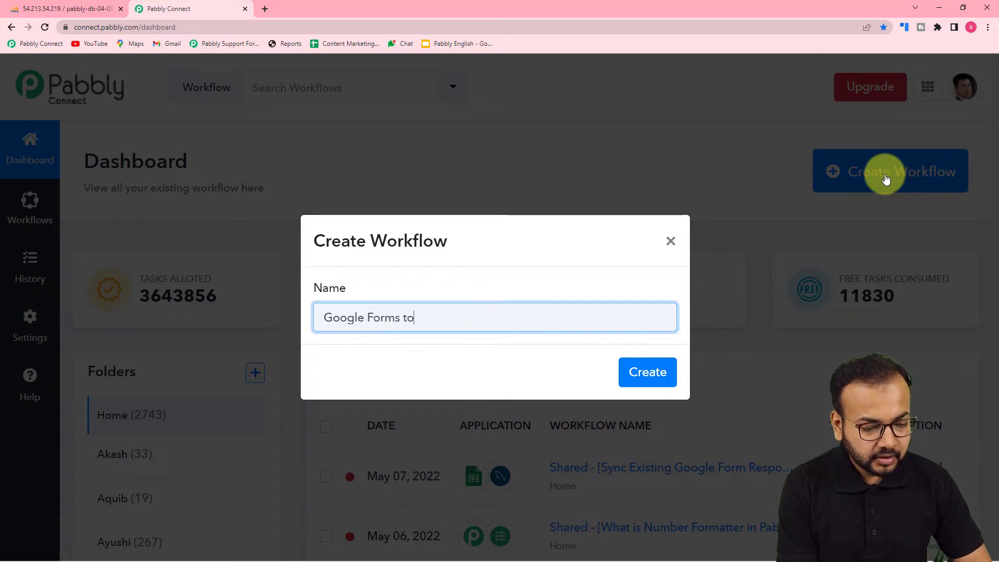
{"action": "type", "text": " MySQL A"}
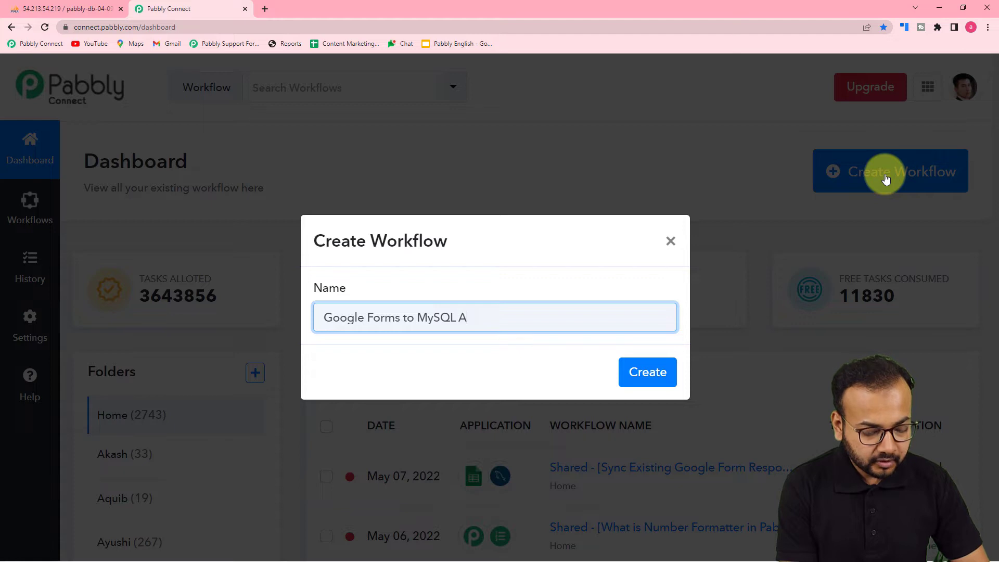
{"action": "type", "text": "utomation"}
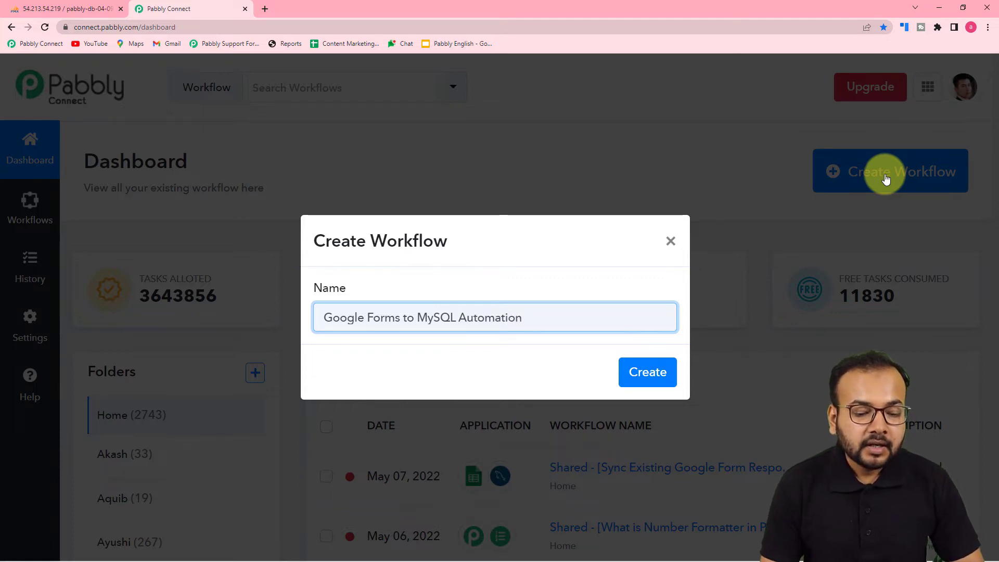
{"action": "left_click", "coordinate": [655, 372]}
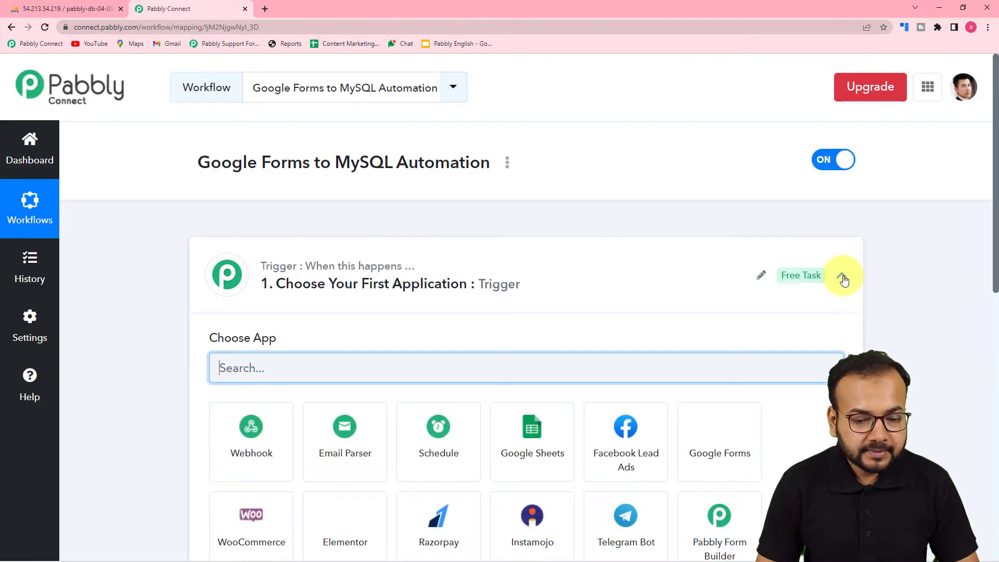
{"action": "left_click", "coordinate": [843, 277]}
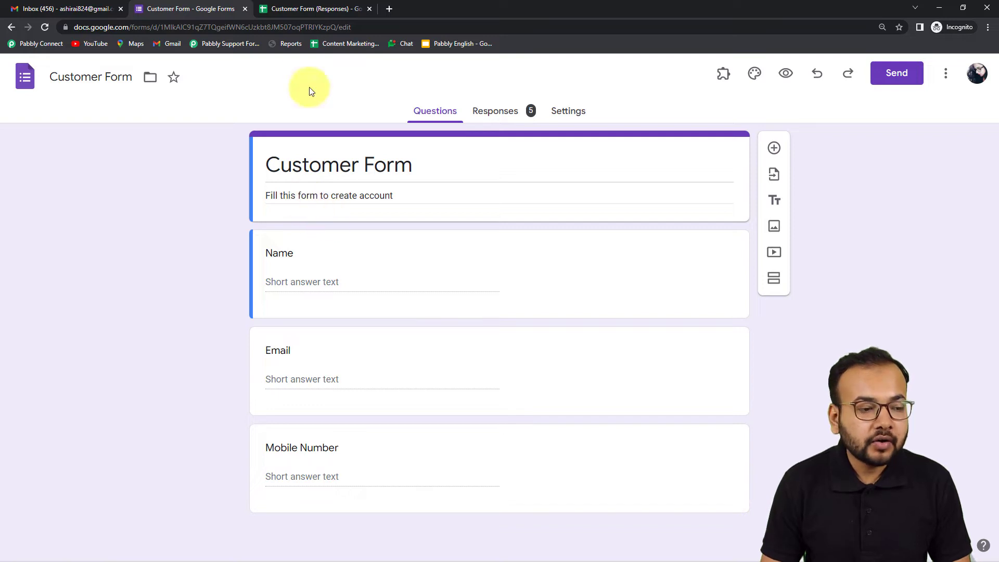
Step: View the Customer Form responses spreadsheet and return to the Pabbly Connect workflow
{"action": "left_click", "coordinate": [285, 9]}
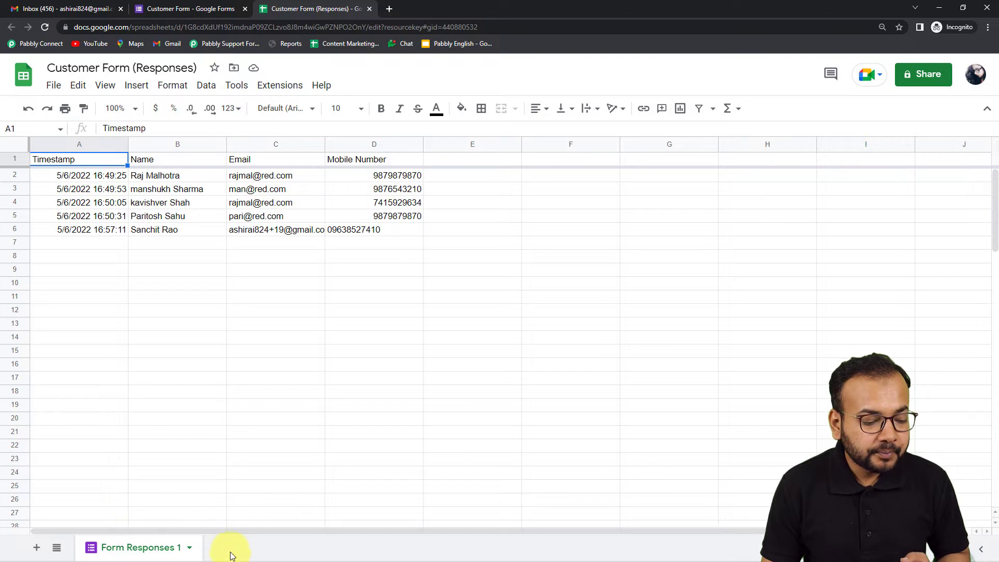
{"action": "mouse_move", "coordinate": [246, 549]}
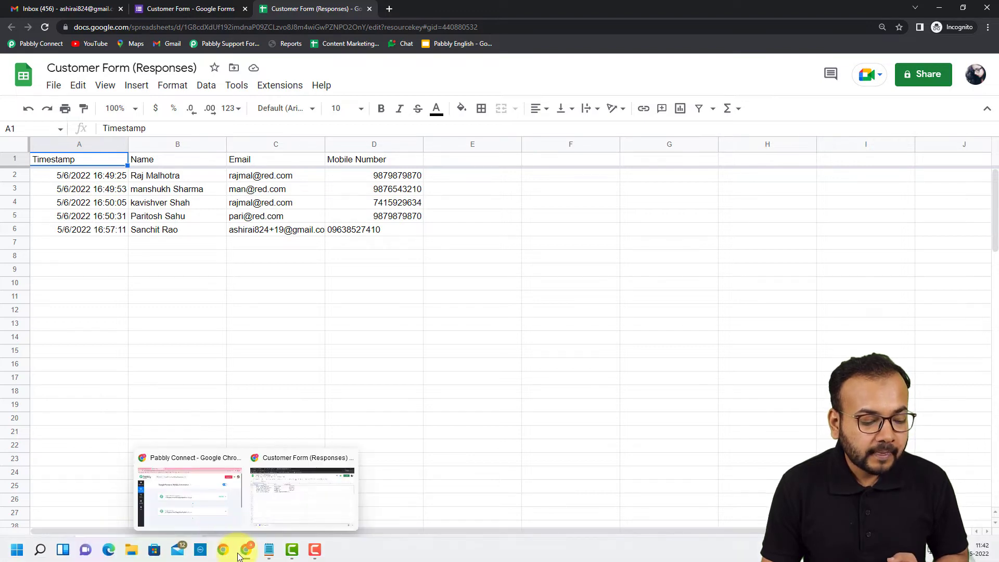
{"action": "left_click", "coordinate": [222, 509]}
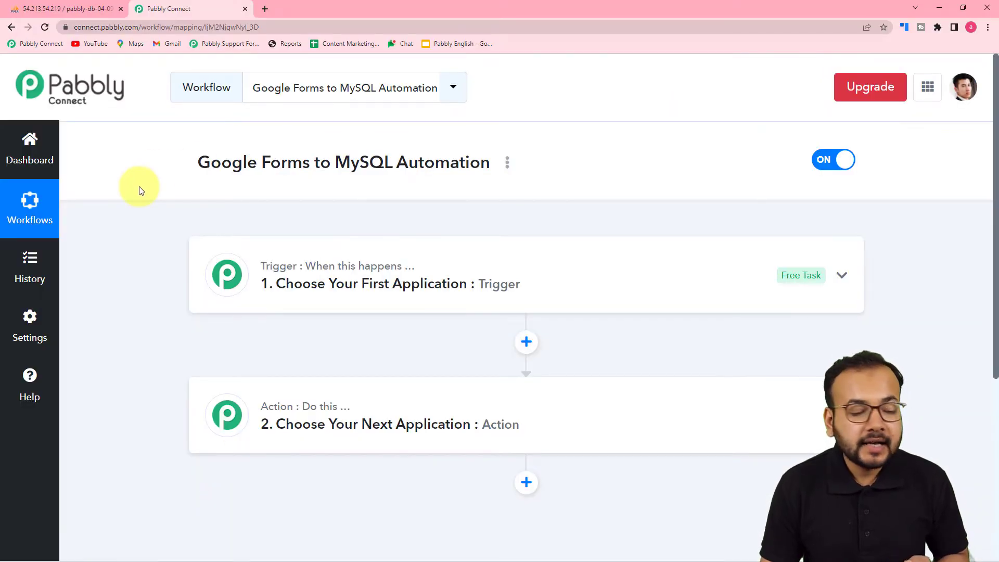
Step: Set the workflow's trigger to Google Forms with the event New Response Received
{"action": "scroll", "coordinate": [140, 190], "scroll_direction": "down", "scroll_amount": 2}
{"action": "left_click", "coordinate": [285, 178]}
{"action": "scroll", "coordinate": [287, 189], "scroll_direction": "down", "scroll_amount": 1}
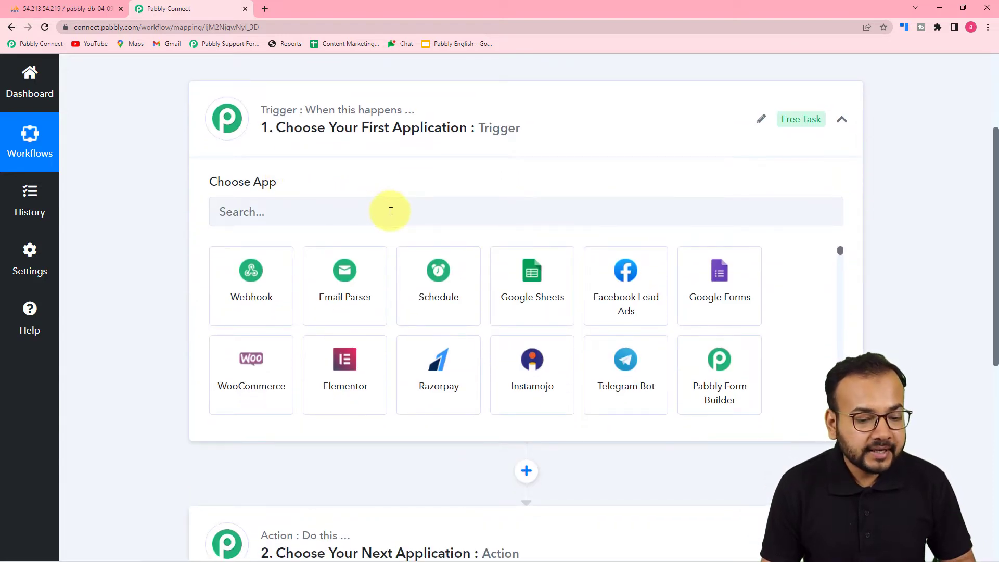
{"action": "left_click", "coordinate": [712, 304]}
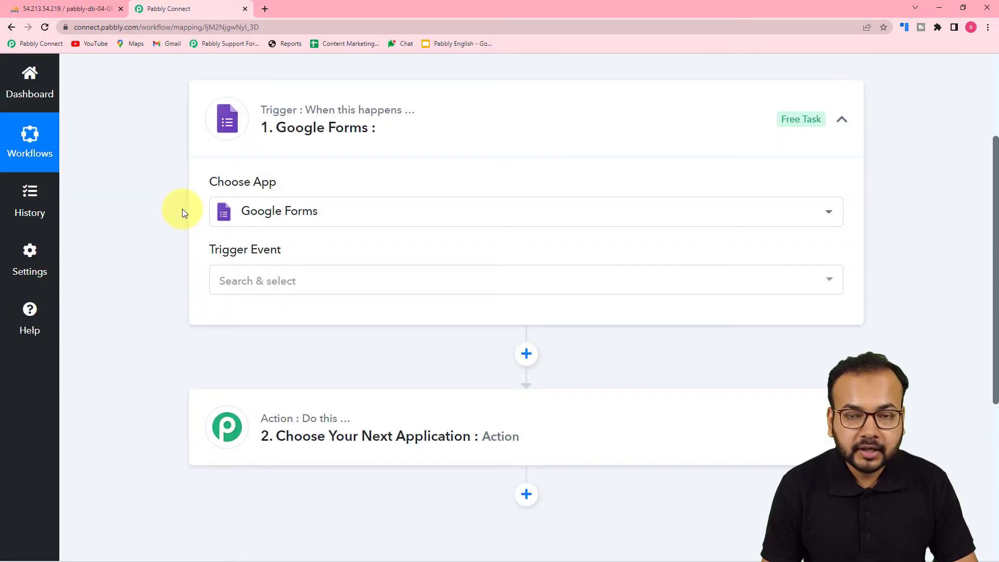
{"action": "left_click", "coordinate": [286, 279]}
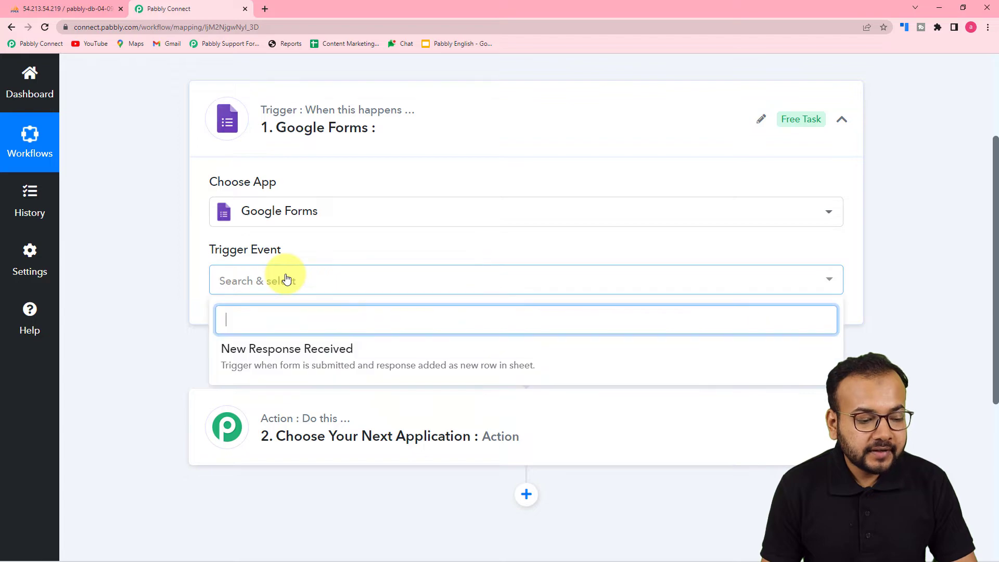
{"action": "left_click", "coordinate": [354, 367]}
Step: Copy the trigger's webhook URL and switch to the Customer Form (Responses) spreadsheet in Google Sheets
{"action": "scroll", "coordinate": [355, 363], "scroll_direction": "down", "scroll_amount": 2}
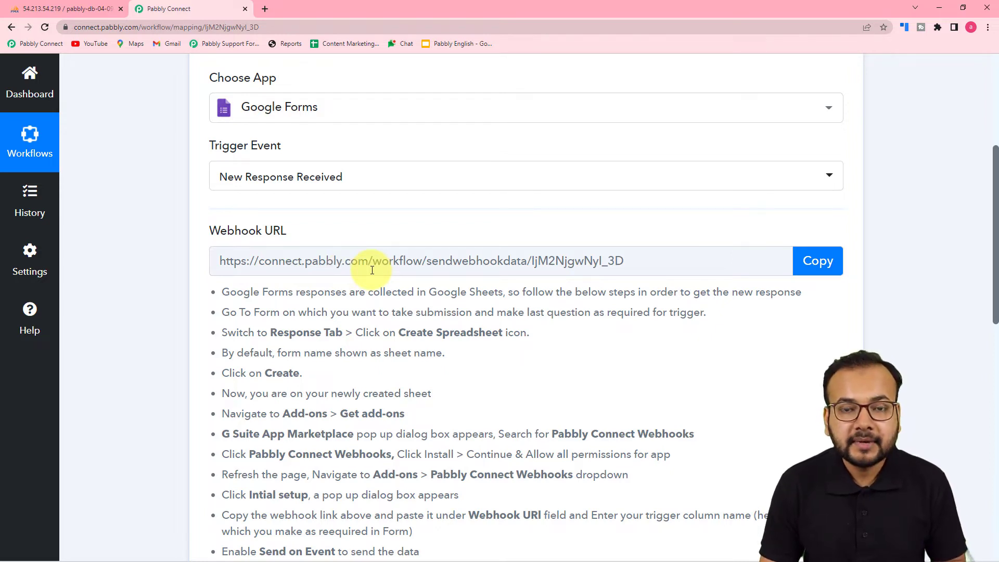
{"action": "scroll", "coordinate": [372, 270], "scroll_direction": "down", "scroll_amount": 2}
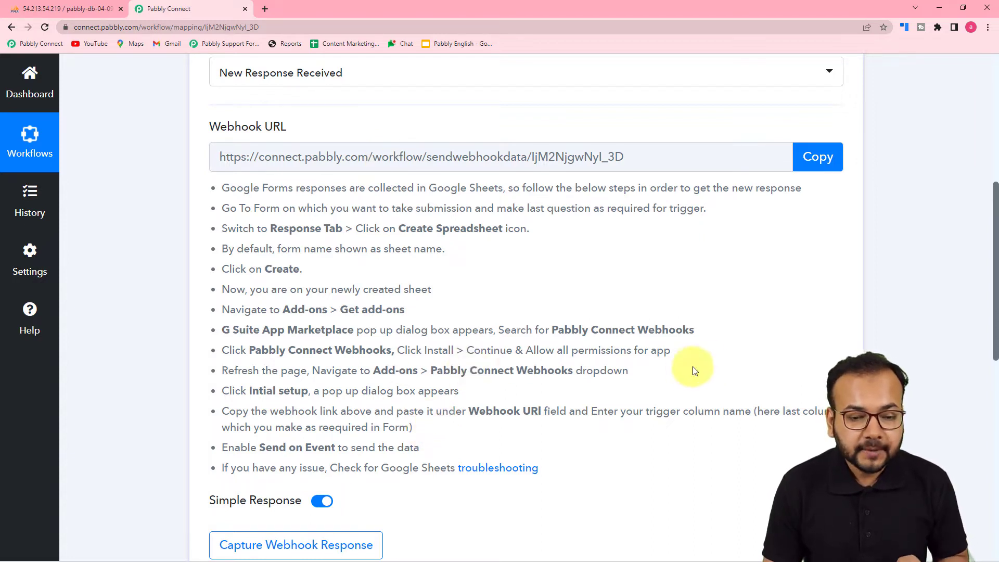
{"action": "left_click", "coordinate": [813, 157]}
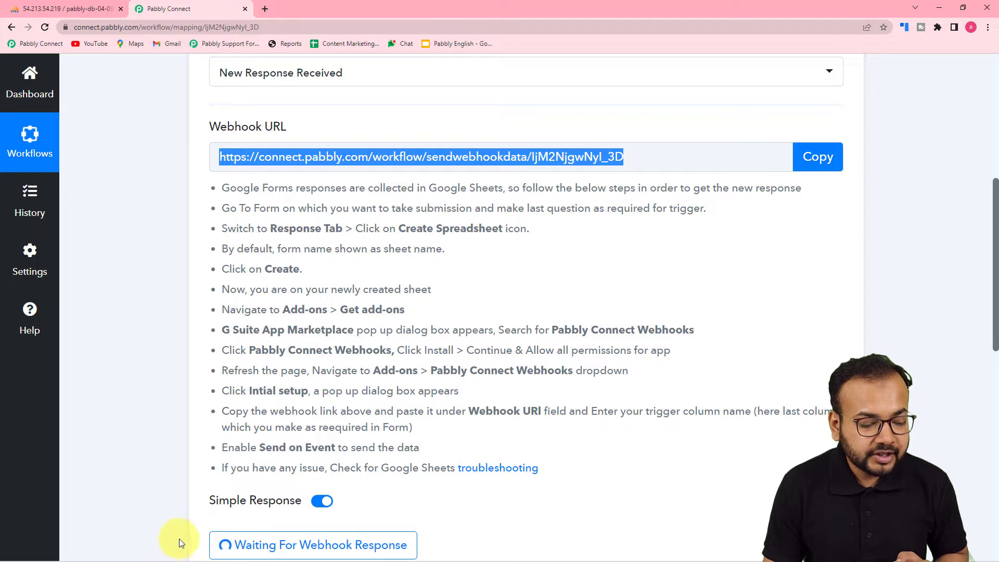
{"action": "mouse_move", "coordinate": [210, 559]}
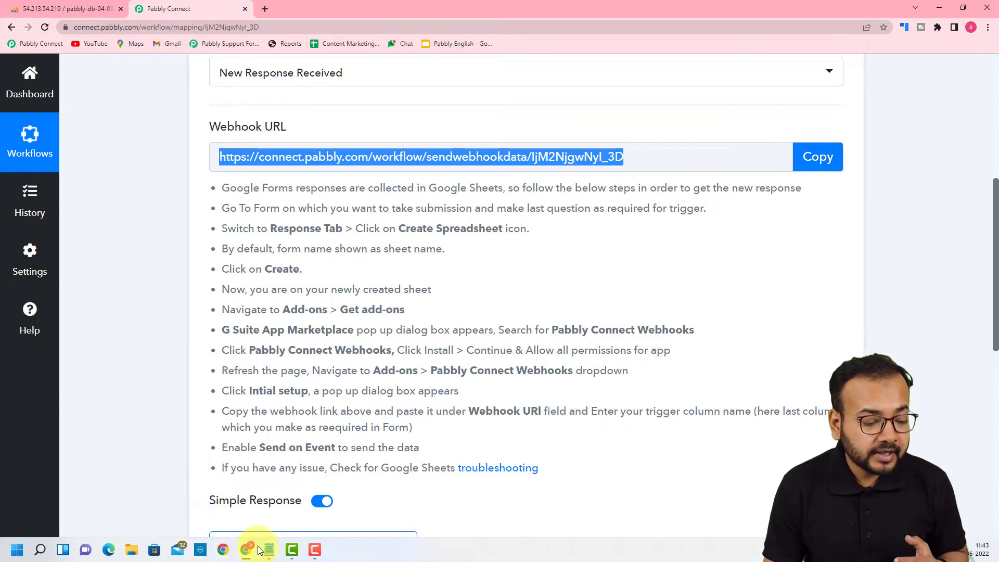
{"action": "mouse_move", "coordinate": [245, 556]}
{"action": "left_click", "coordinate": [279, 501]}
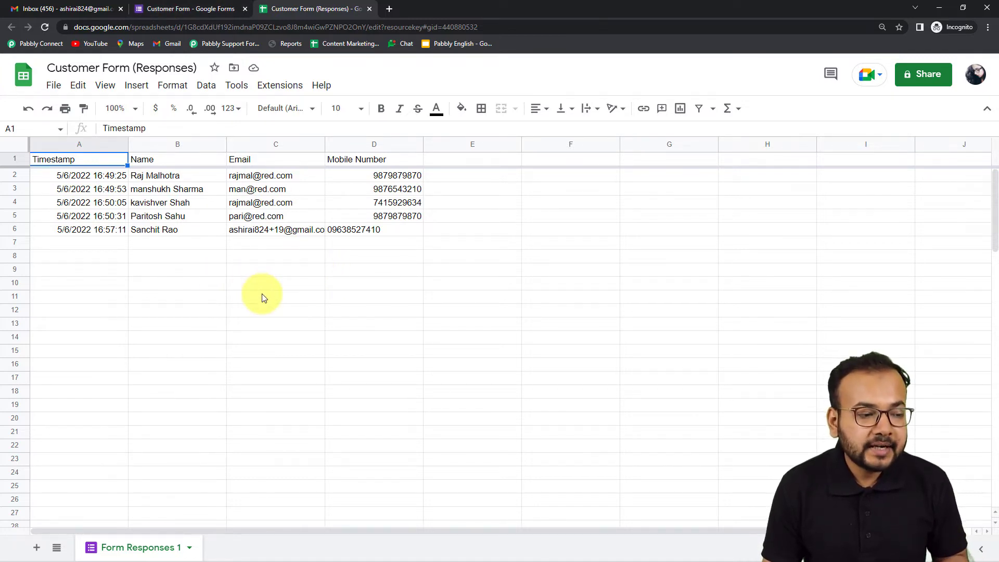
Step: Search the Google Workspace Marketplace for the Pabbly Connect Webhooks add-on
{"action": "left_click", "coordinate": [286, 86]}
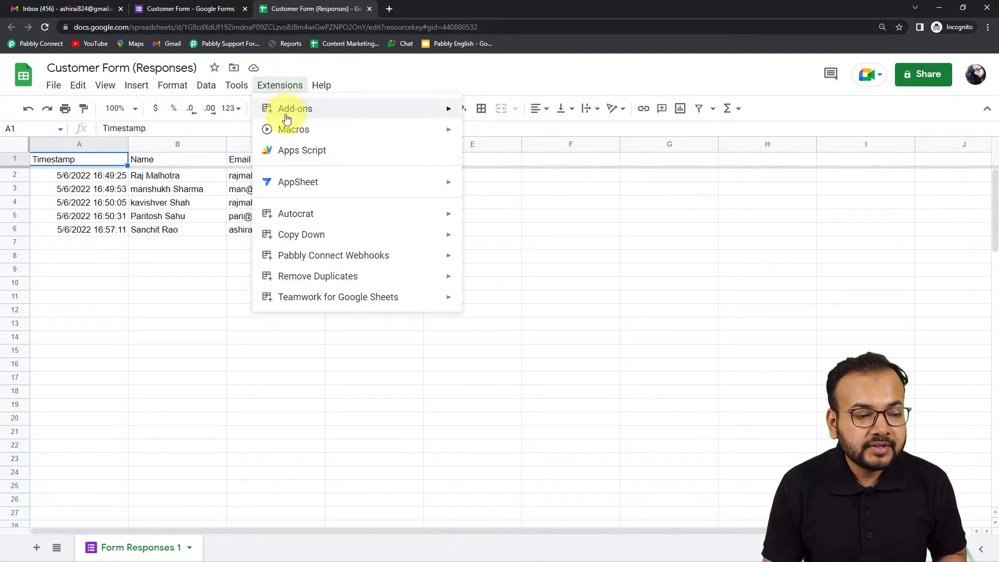
{"action": "mouse_move", "coordinate": [286, 119]}
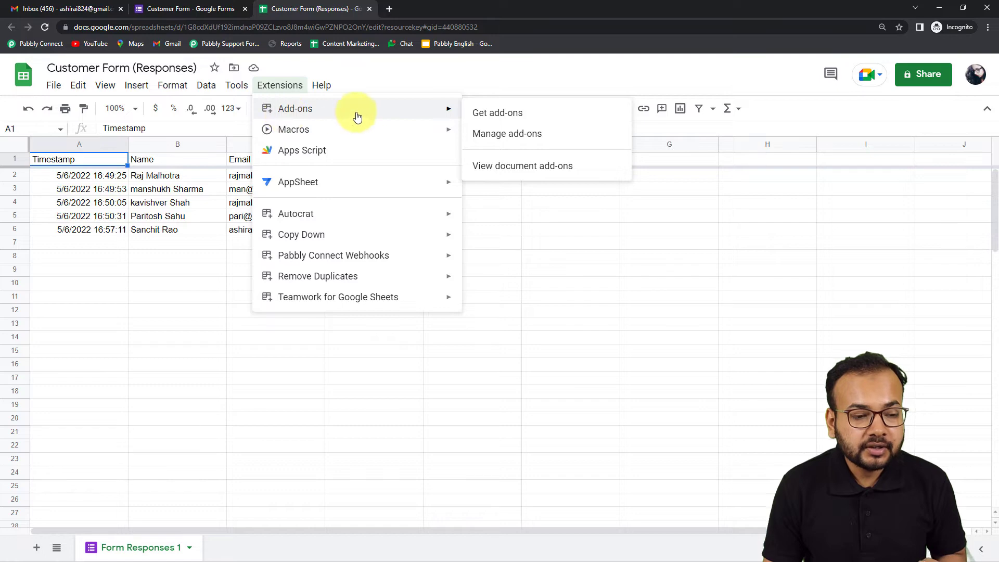
{"action": "left_click", "coordinate": [497, 113]}
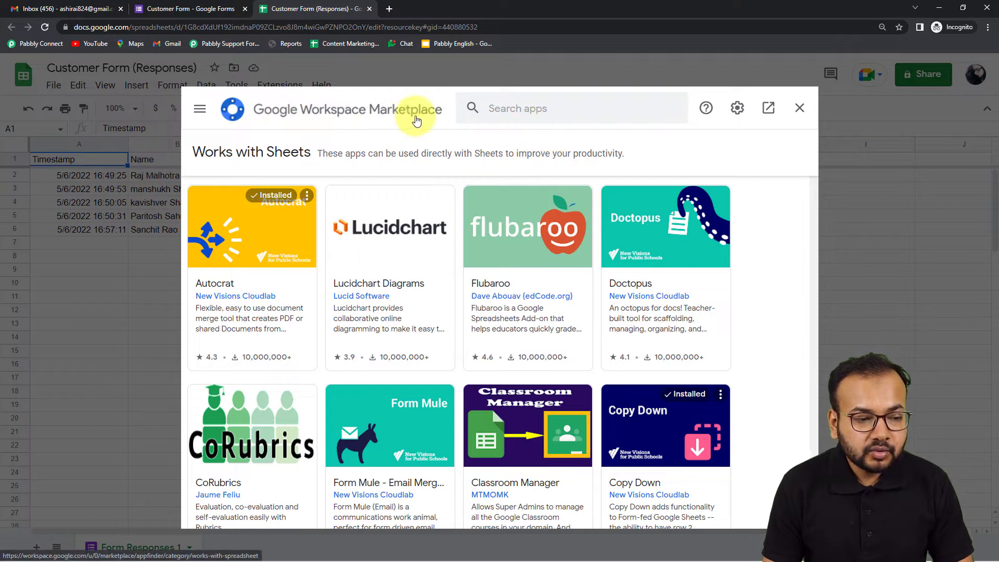
{"action": "left_click", "coordinate": [534, 113]}
{"action": "type", "text": "pa"}
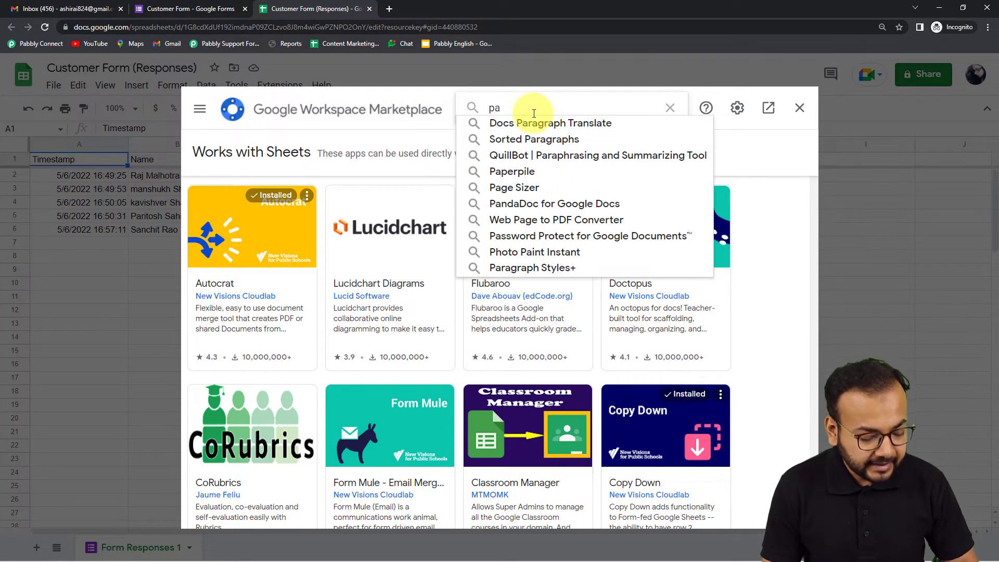
{"action": "type", "text": "b"}
{"action": "left_click", "coordinate": [524, 127]}
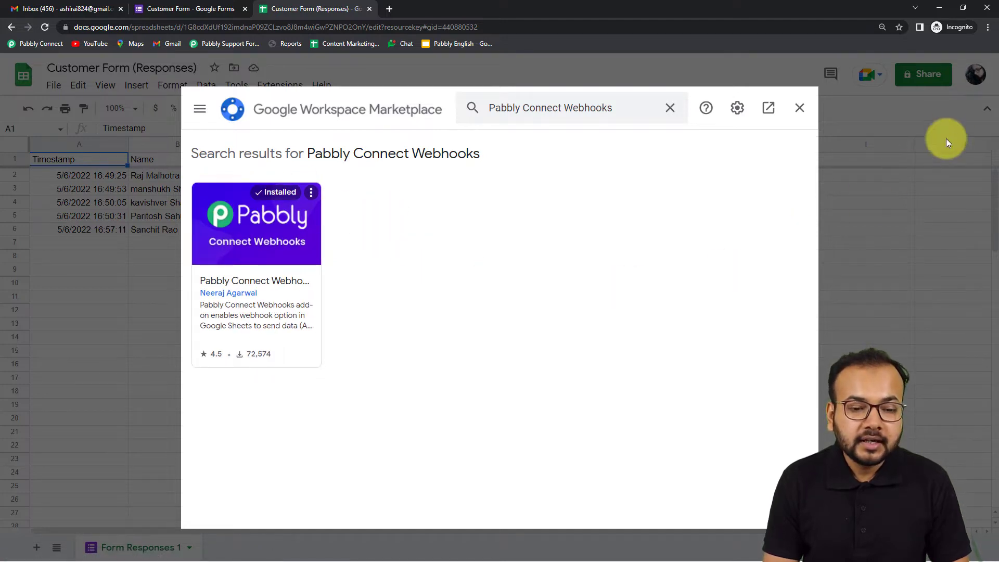
Step: Close the add-on marketplace and reload the responses spreadsheet
{"action": "left_click", "coordinate": [802, 112]}
{"action": "left_click", "coordinate": [44, 28]}
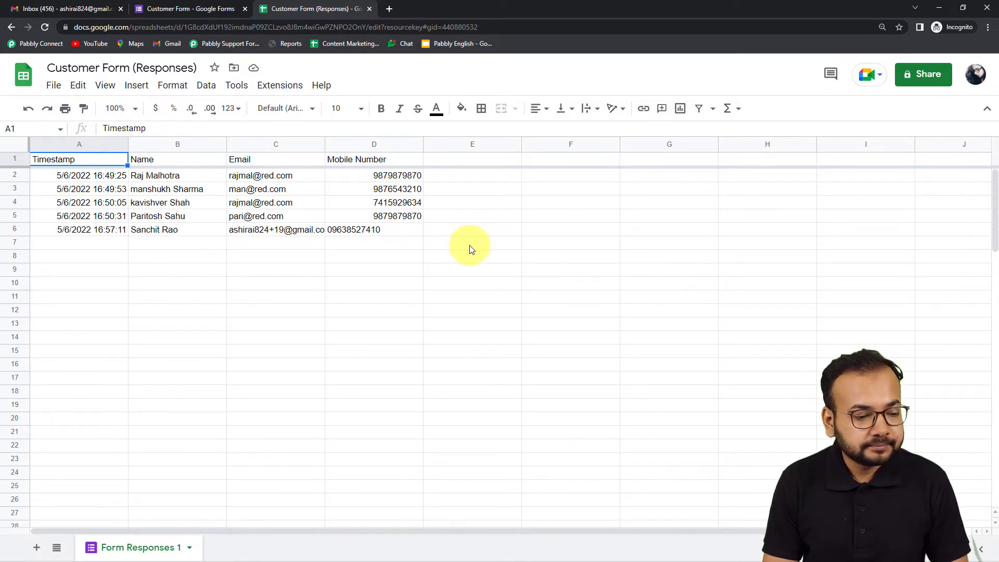
{"action": "left_click", "coordinate": [472, 203]}
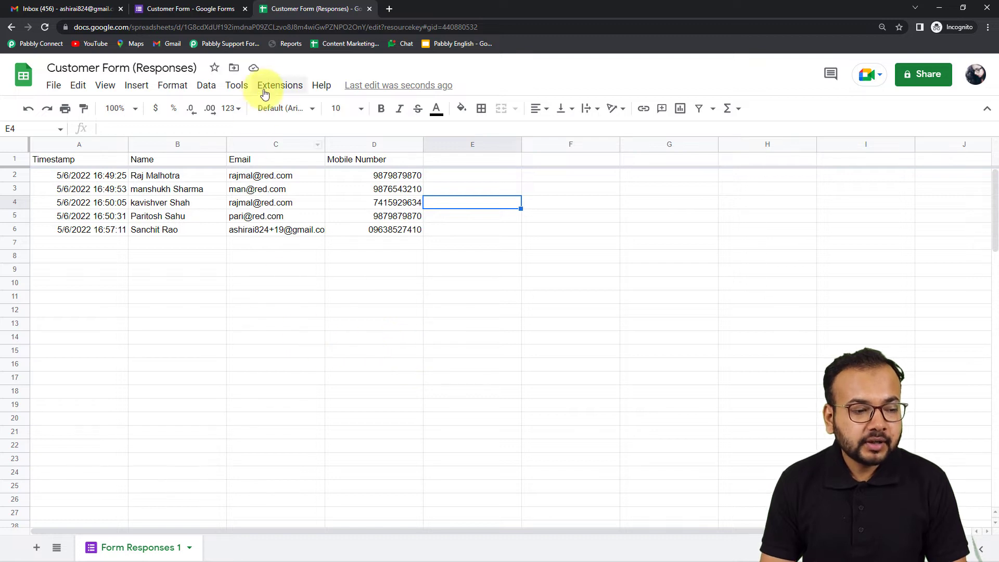
{"action": "left_click", "coordinate": [279, 85]}
{"action": "mouse_move", "coordinate": [280, 263]}
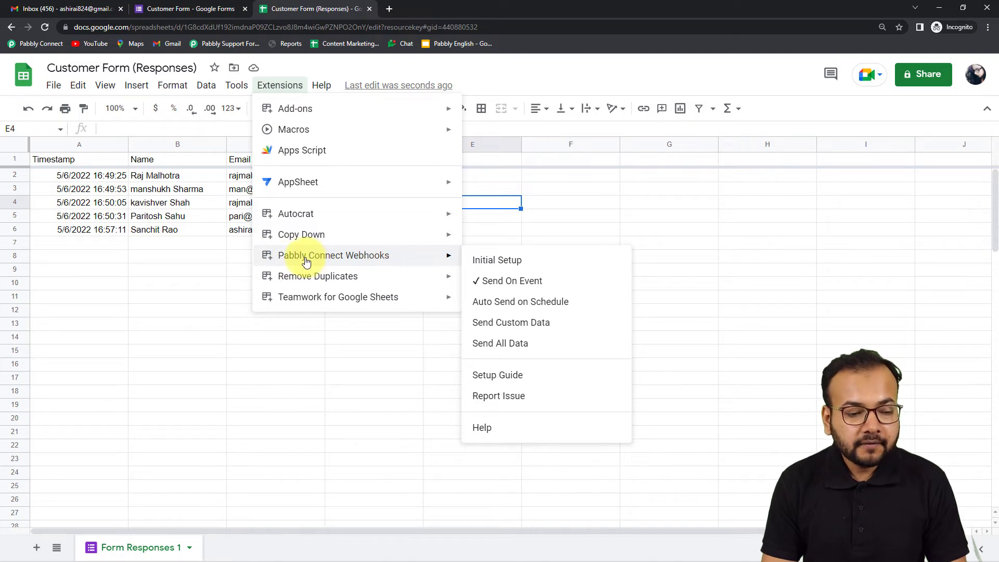
{"action": "left_click", "coordinate": [488, 263]}
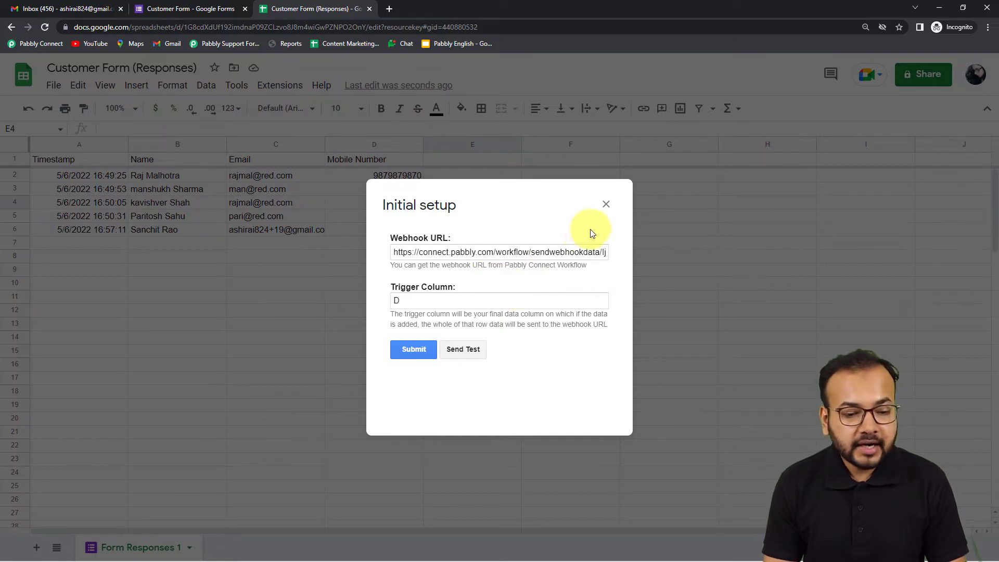
{"action": "left_click", "coordinate": [609, 203]}
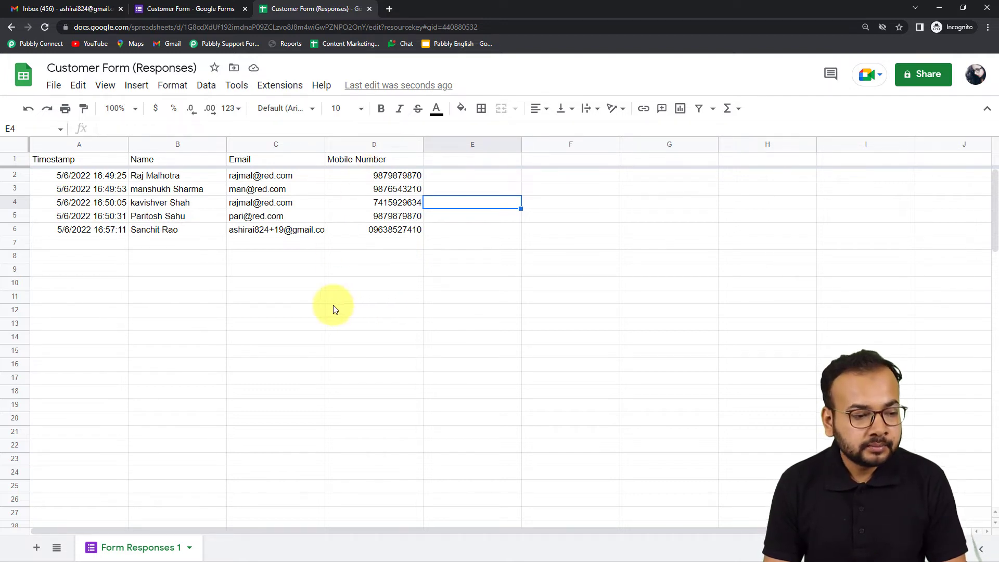
Step: Open the Pabbly Connect Webhooks initial setup and replace its webhook URL with the one copied from the workflow
{"action": "left_click", "coordinate": [289, 92]}
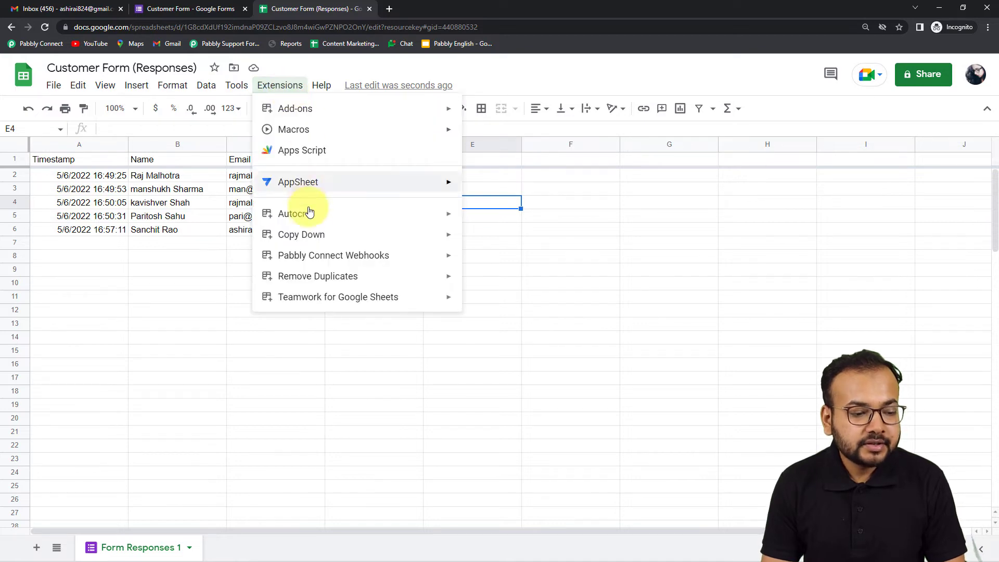
{"action": "mouse_move", "coordinate": [312, 255]}
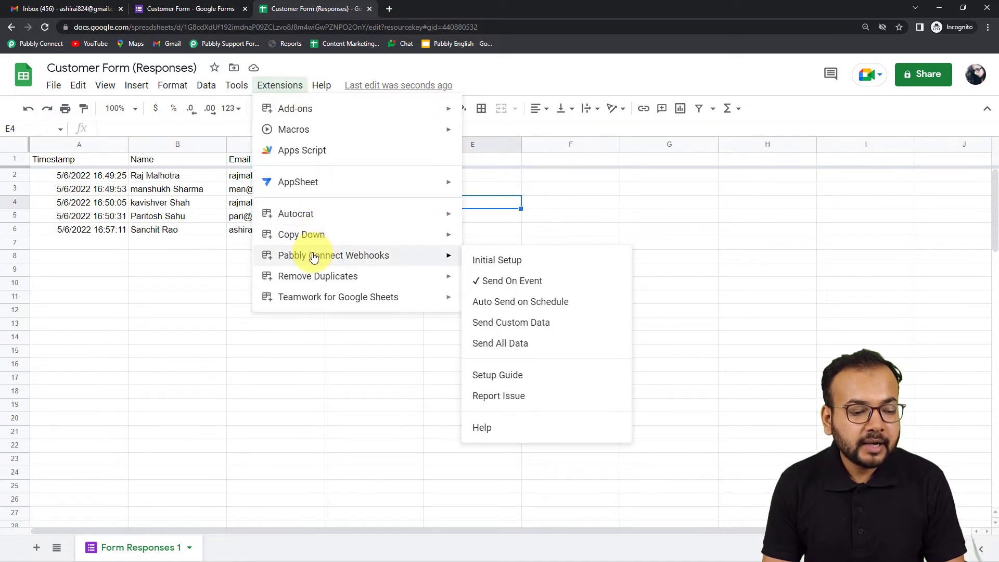
{"action": "left_click", "coordinate": [491, 263]}
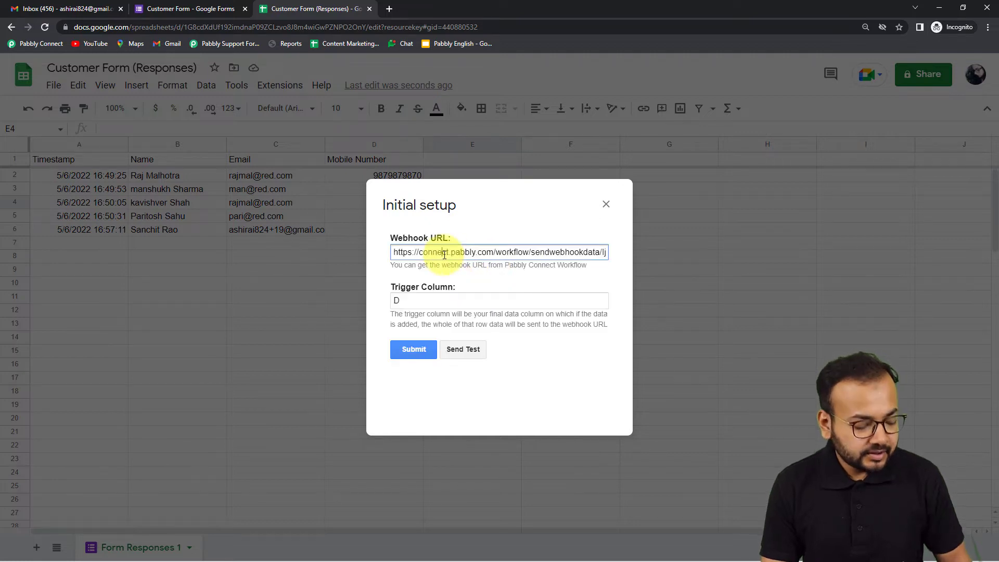
{"action": "triple_click", "coordinate": [445, 253]}
{"action": "right_click", "coordinate": [444, 253]}
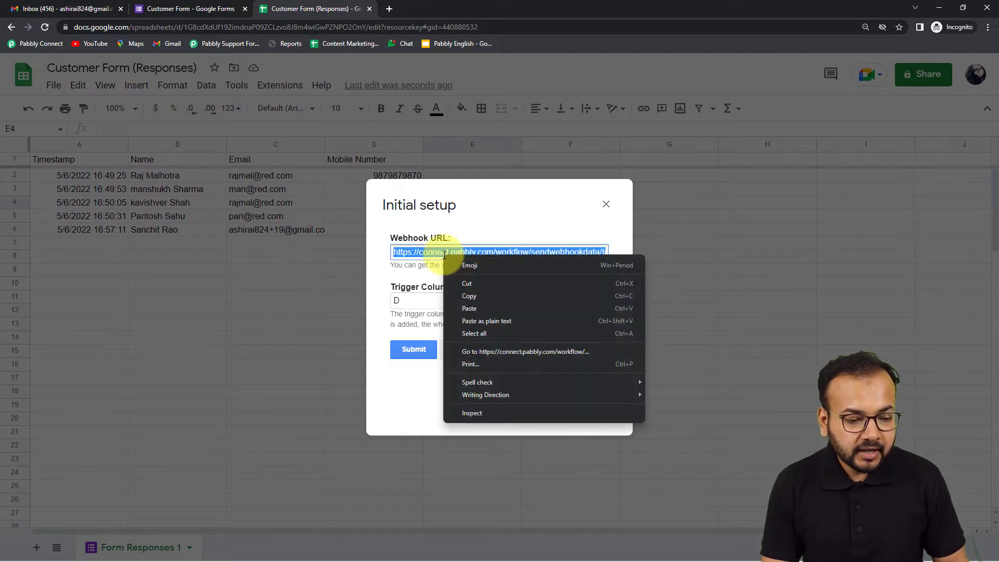
{"action": "left_click", "coordinate": [446, 322]}
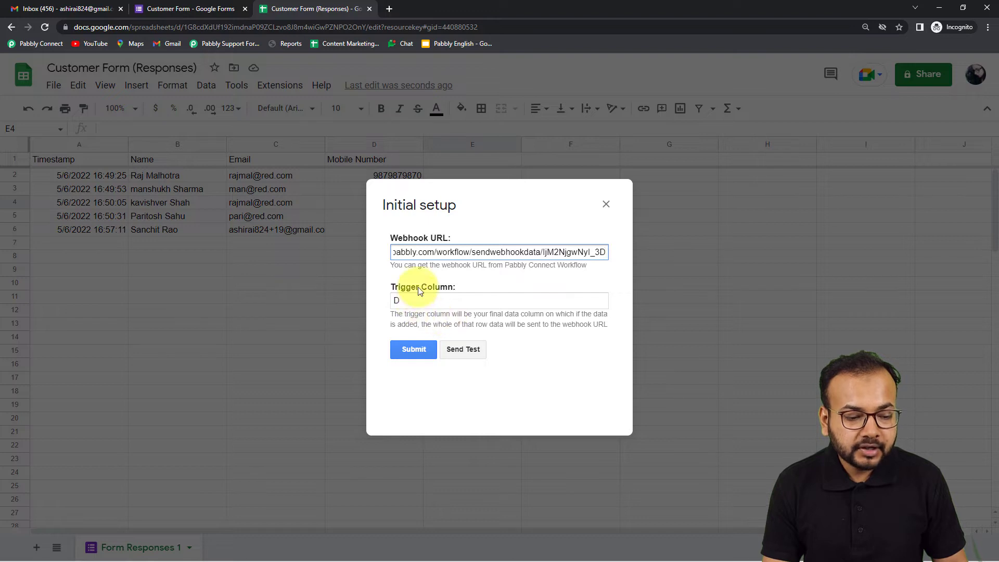
{"action": "left_click", "coordinate": [523, 334]}
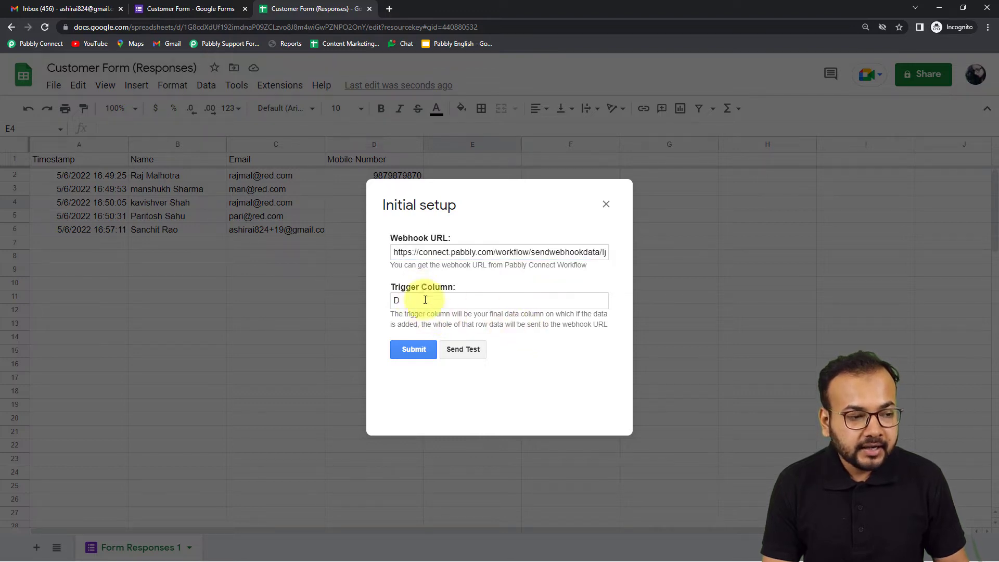
Step: Switch to the Pabbly Connect workflow and examine the trigger's setup instructions and its webhook response status
{"action": "mouse_move", "coordinate": [203, 551]}
{"action": "mouse_move", "coordinate": [245, 550]}
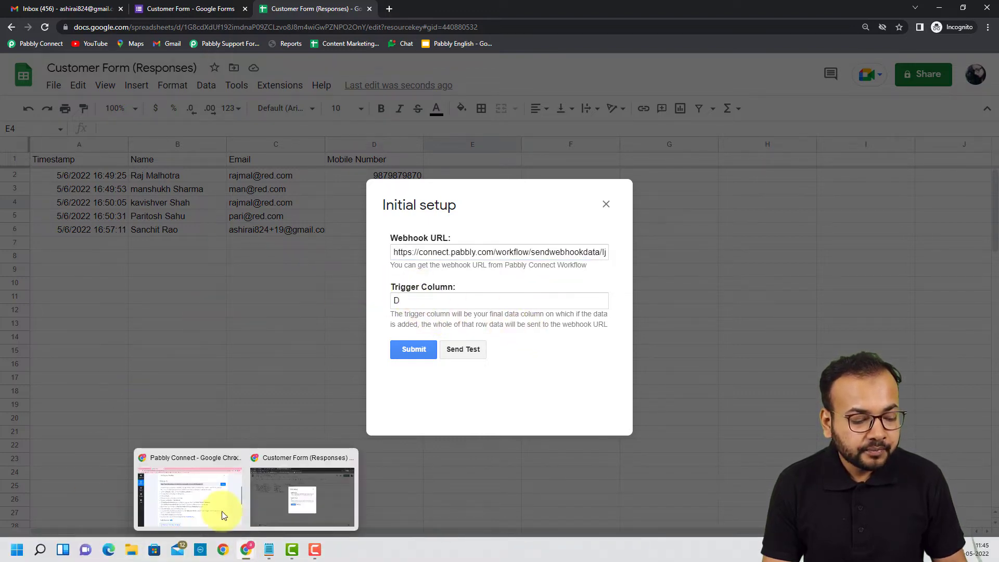
{"action": "left_click", "coordinate": [221, 515]}
{"action": "scroll", "coordinate": [75, 361], "scroll_direction": "down", "scroll_amount": 2}
{"action": "scroll", "coordinate": [75, 361], "scroll_direction": "down", "scroll_amount": 2}
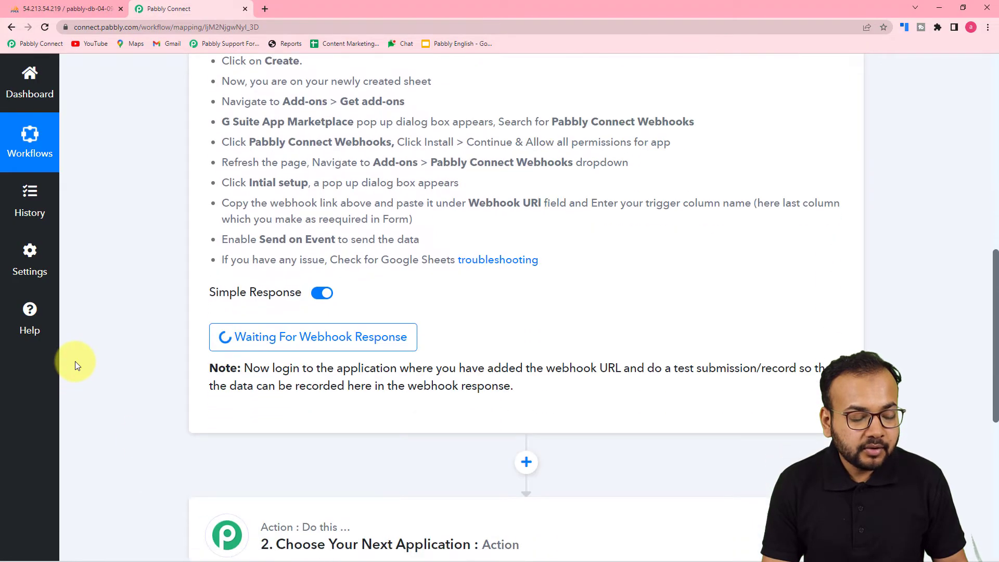
{"action": "scroll", "coordinate": [111, 353], "scroll_direction": "down", "scroll_amount": 1}
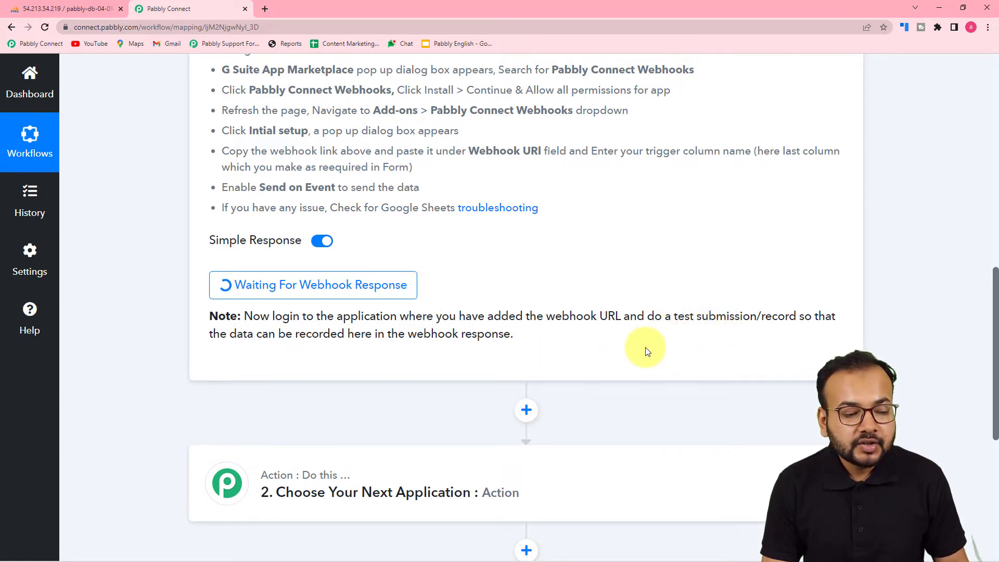
{"action": "scroll", "coordinate": [647, 351], "scroll_direction": "up", "scroll_amount": 3}
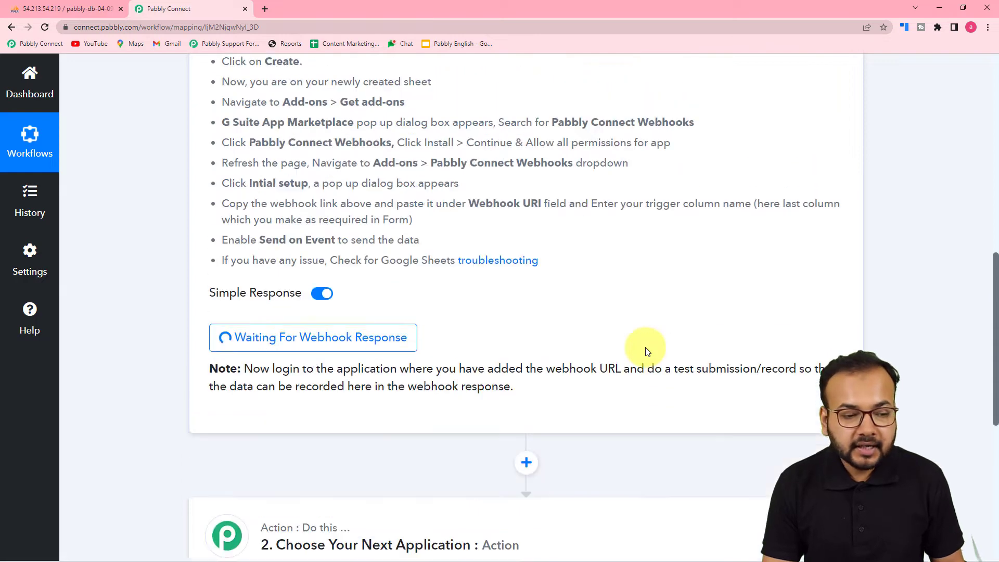
{"action": "scroll", "coordinate": [647, 350], "scroll_direction": "up", "scroll_amount": 2}
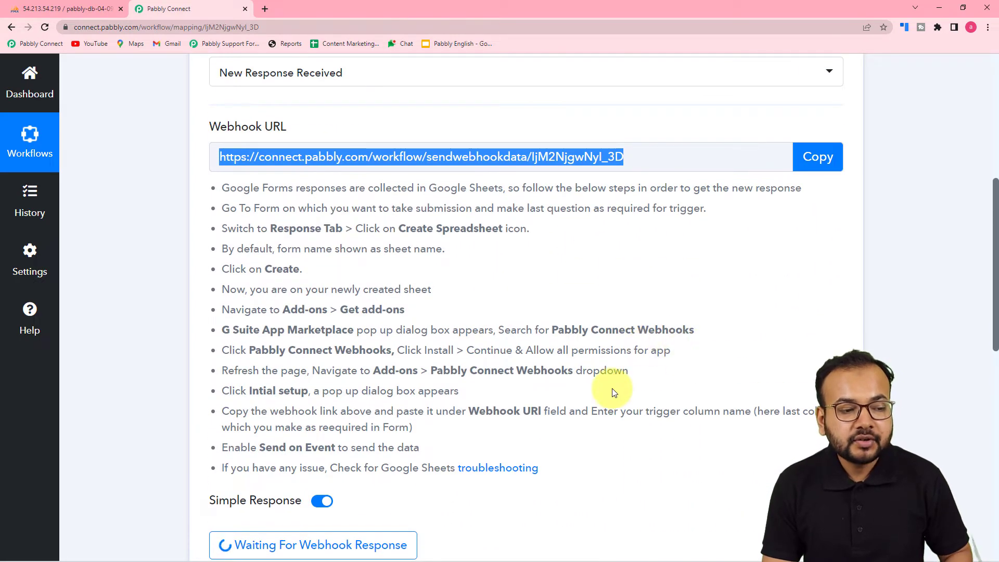
{"action": "scroll", "coordinate": [617, 391], "scroll_direction": "up", "scroll_amount": 1}
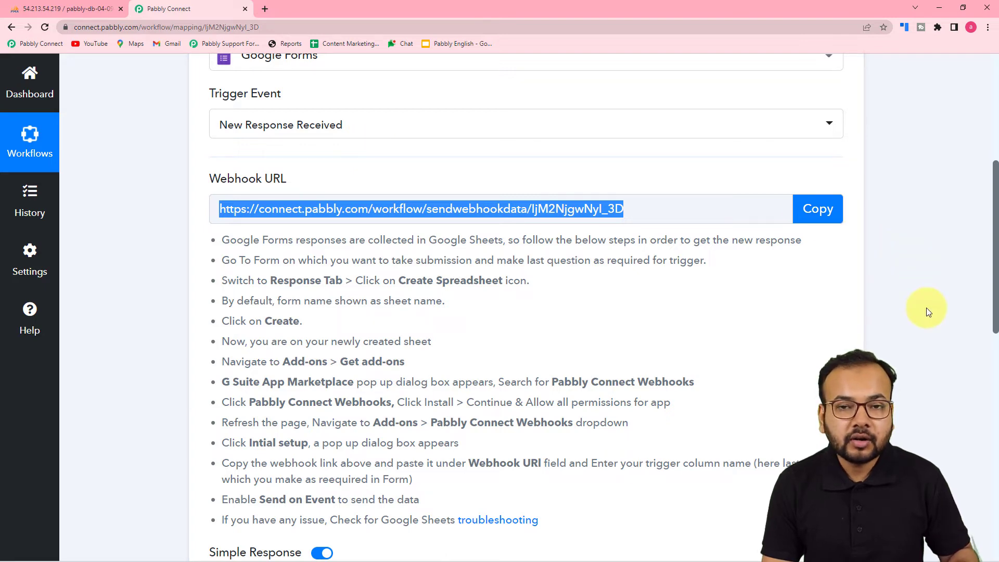
{"action": "scroll", "coordinate": [903, 333], "scroll_direction": "down", "scroll_amount": 4}
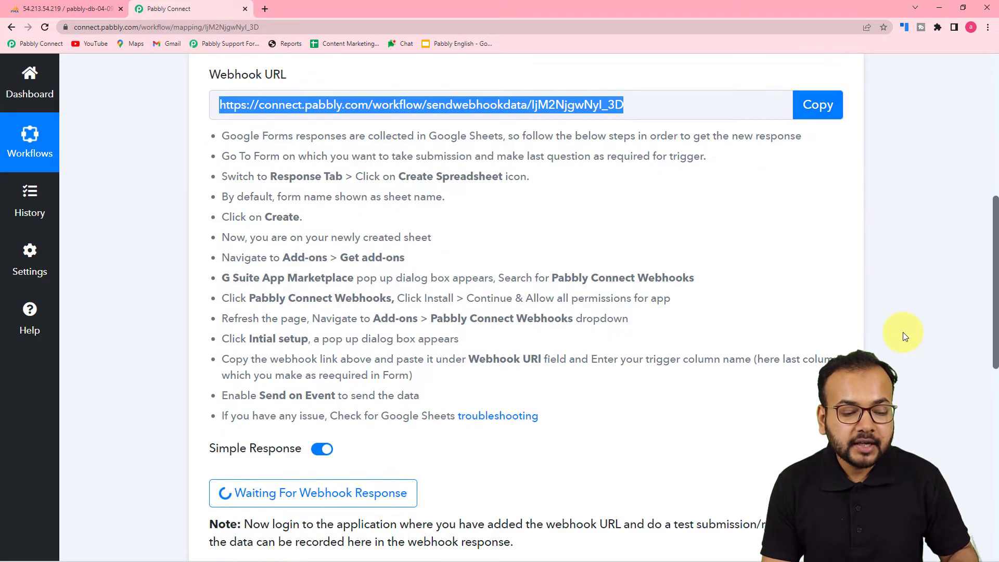
Step: Return to the responses spreadsheet and send test data to the webhook from the add-on's initial setup
{"action": "double_click", "coordinate": [935, 11]}
{"action": "left_click", "coordinate": [934, 11]}
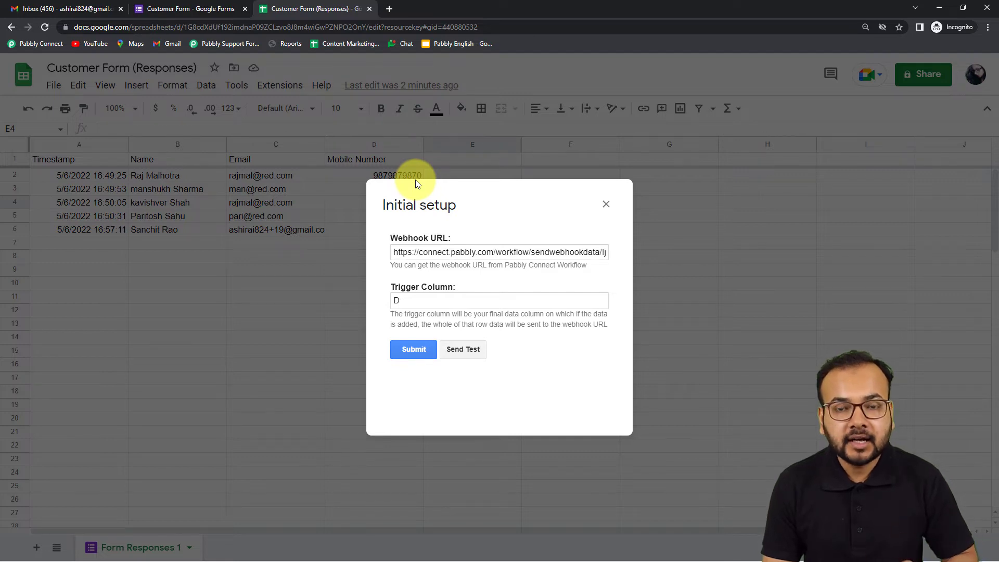
{"action": "left_click", "coordinate": [457, 362]}
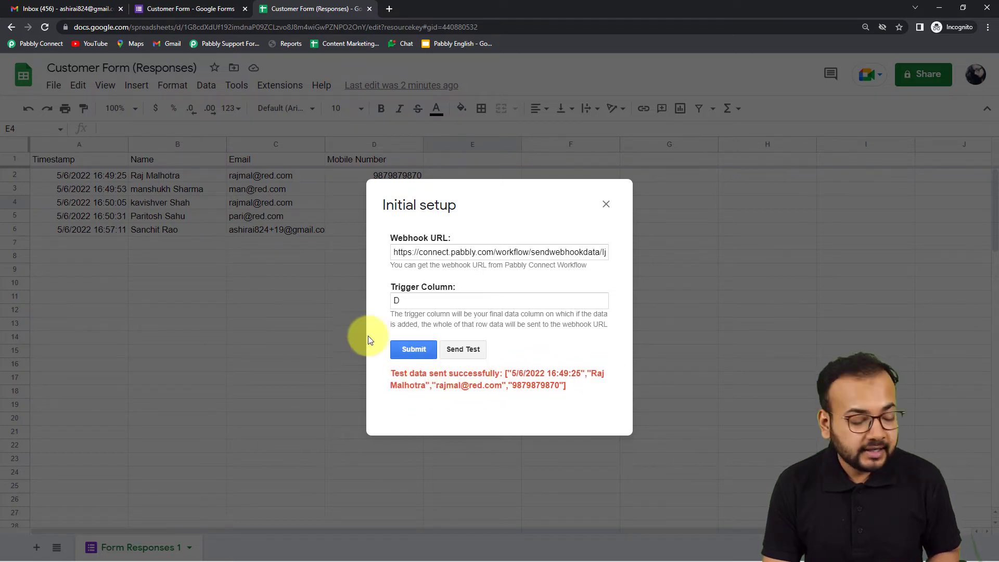
Step: Switch to the Pabbly Connect workflow and examine the form response data received by the trigger
{"action": "mouse_move", "coordinate": [272, 558]}
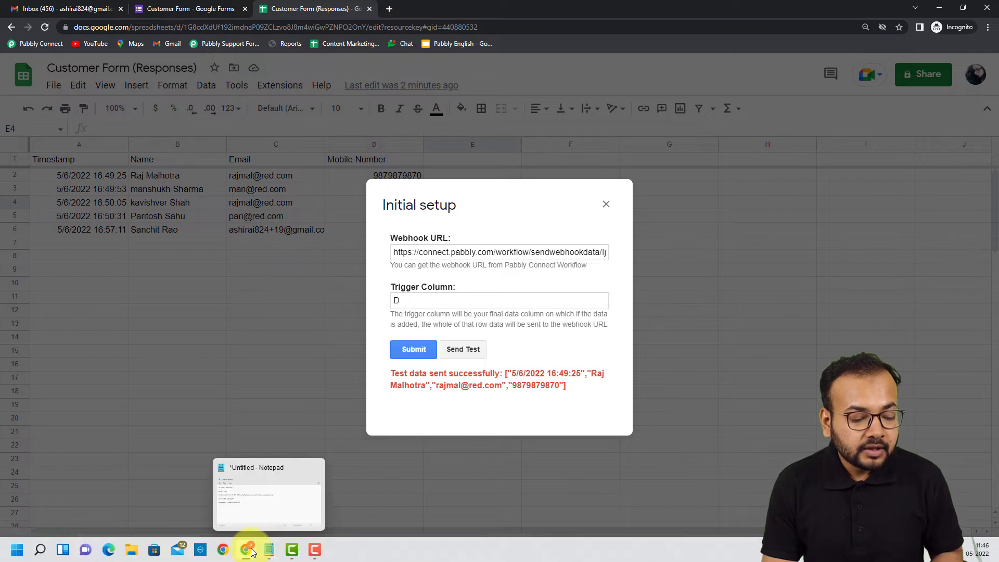
{"action": "left_click", "coordinate": [229, 503]}
{"action": "scroll", "coordinate": [100, 321], "scroll_direction": "down", "scroll_amount": 7}
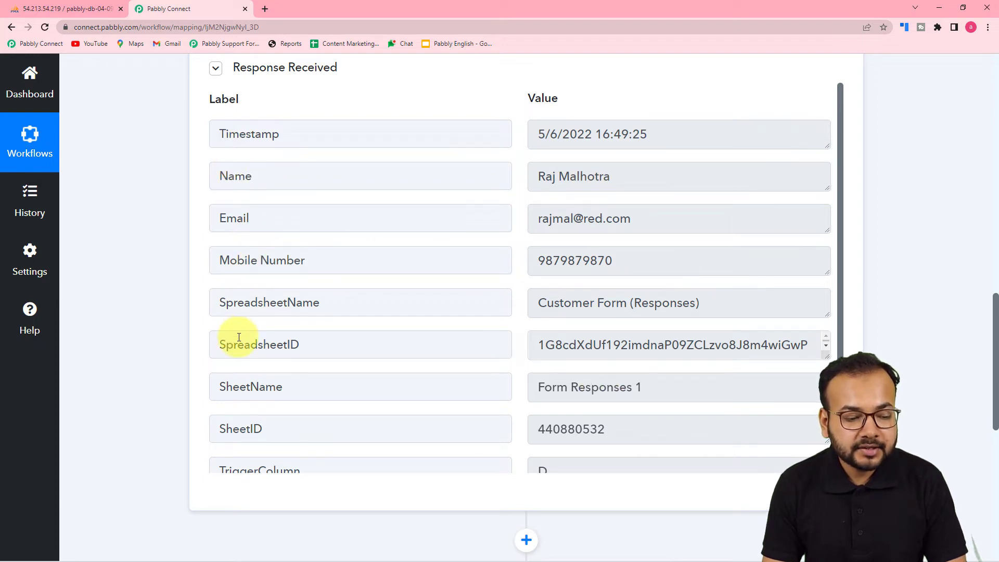
{"action": "scroll", "coordinate": [237, 338], "scroll_direction": "down", "scroll_amount": 1}
{"action": "scroll", "coordinate": [271, 339], "scroll_direction": "down", "scroll_amount": 4}
{"action": "scroll", "coordinate": [271, 338], "scroll_direction": "up", "scroll_amount": 3}
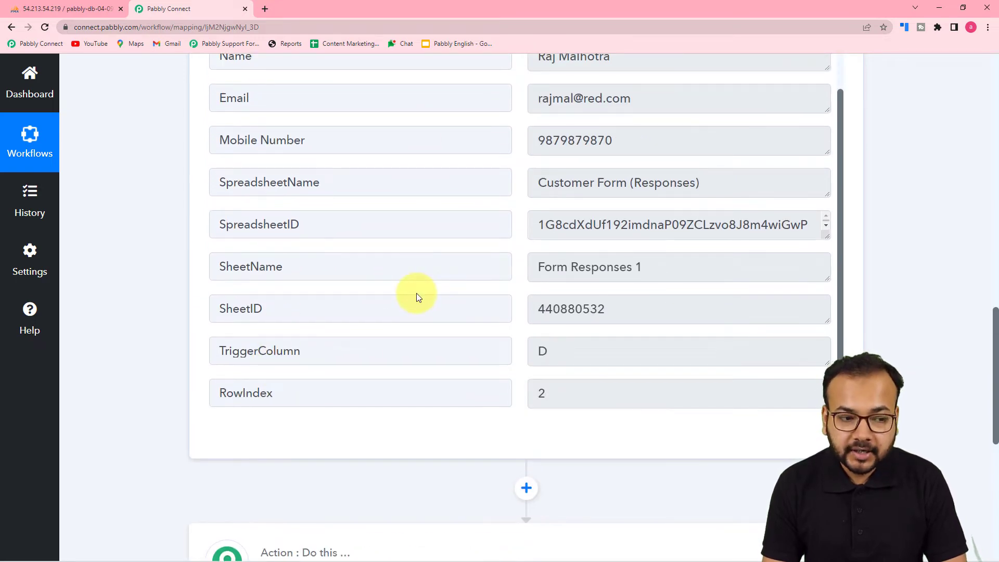
{"action": "scroll", "coordinate": [435, 318], "scroll_direction": "up", "scroll_amount": 1}
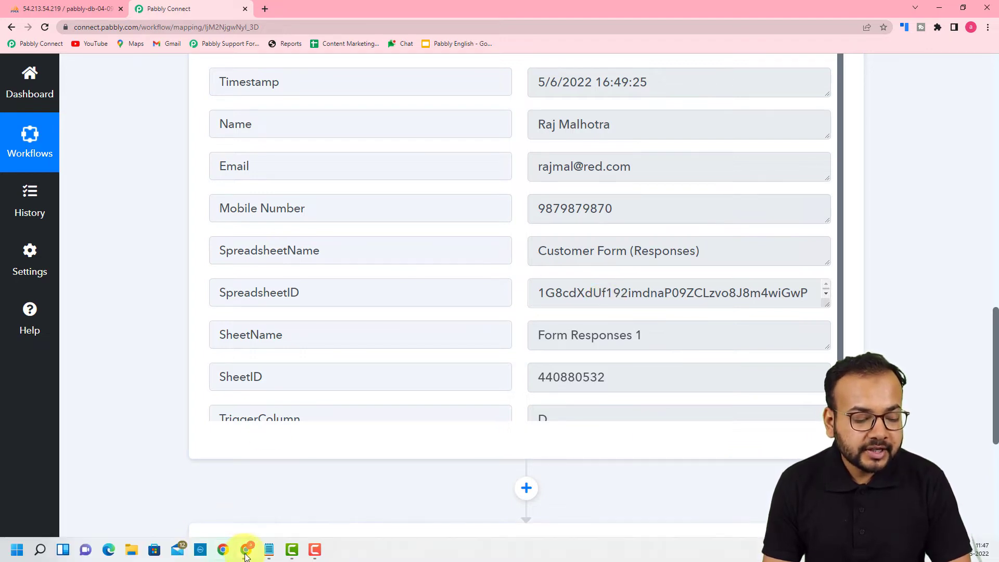
Step: Go back to the responses spreadsheet and submit the add-on's initial setup
{"action": "mouse_move", "coordinate": [247, 551]}
{"action": "left_click", "coordinate": [264, 514]}
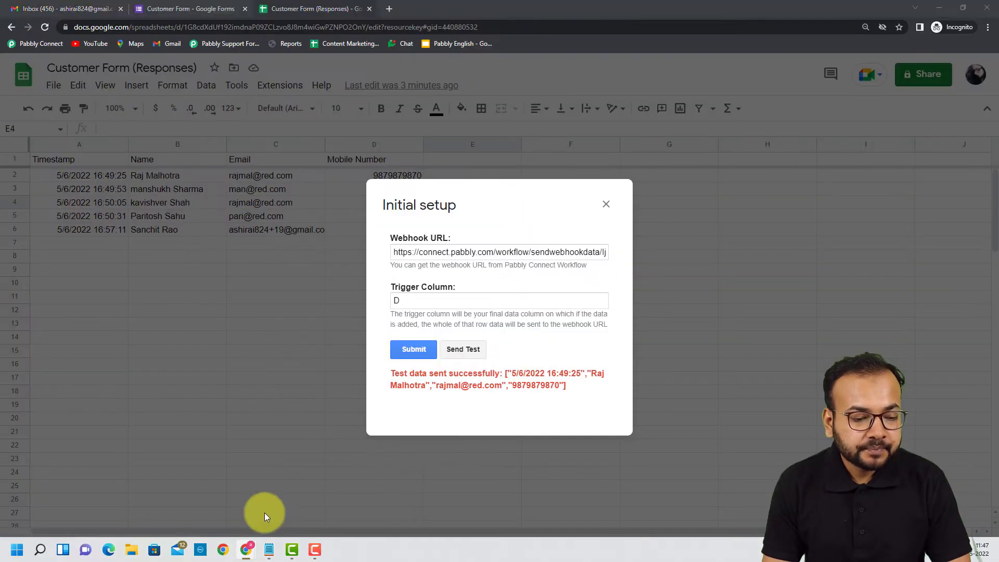
{"action": "left_click", "coordinate": [408, 351]}
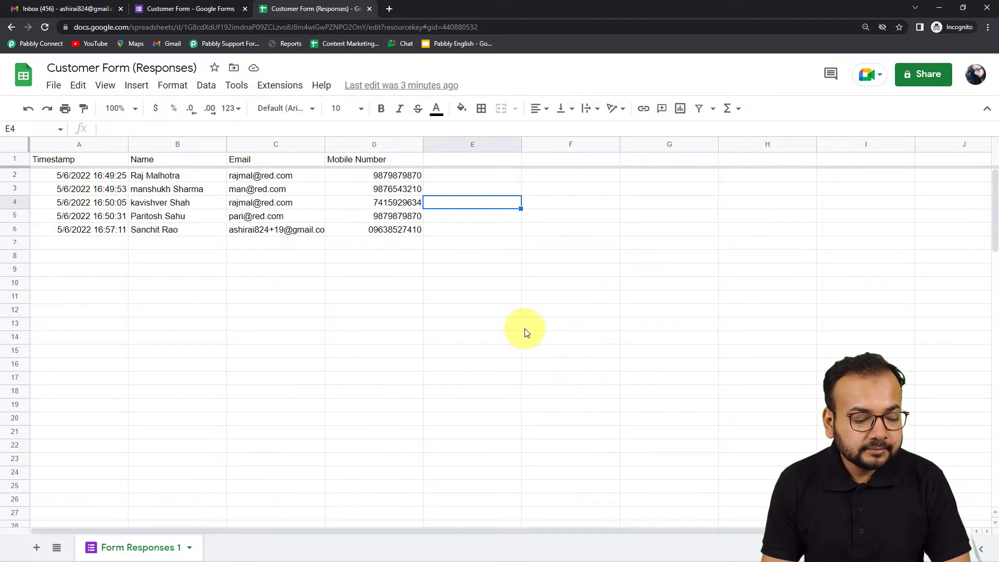
Step: Return to the Pabbly Connect workflow and choose MySQL as the application for the action step
{"action": "mouse_move", "coordinate": [197, 551]}
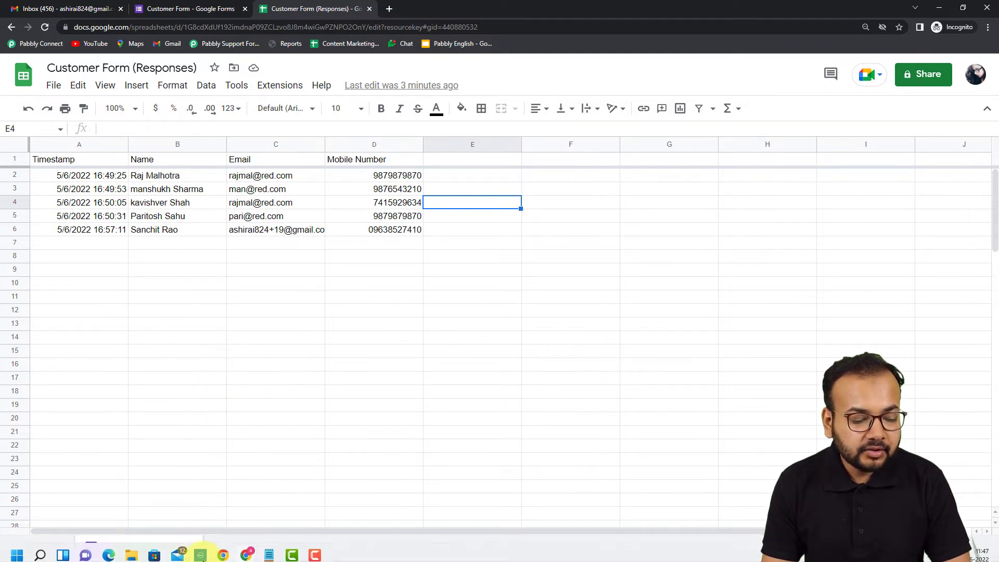
{"action": "mouse_move", "coordinate": [243, 550]}
{"action": "left_click", "coordinate": [226, 496]}
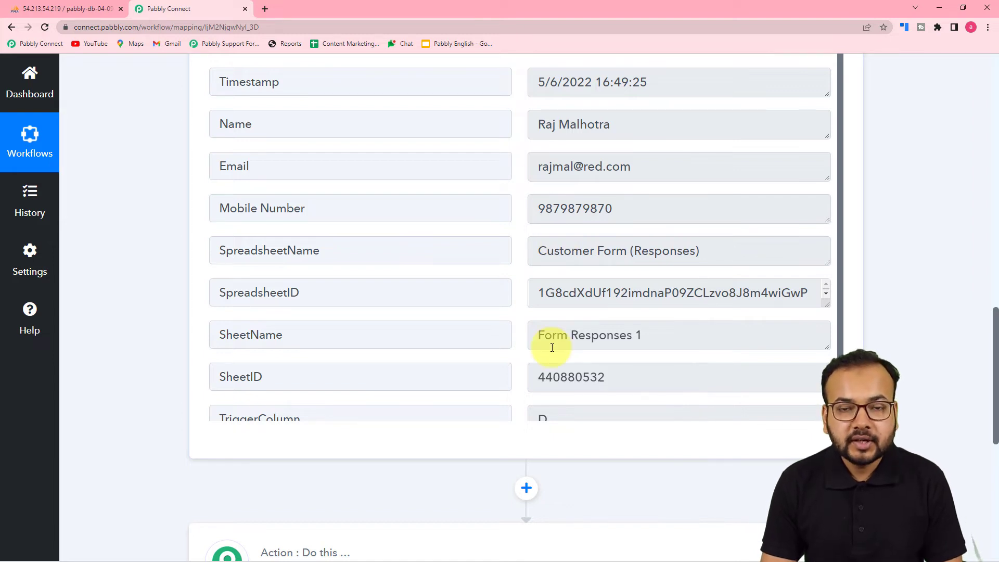
{"action": "scroll", "coordinate": [553, 348], "scroll_direction": "down", "scroll_amount": 2}
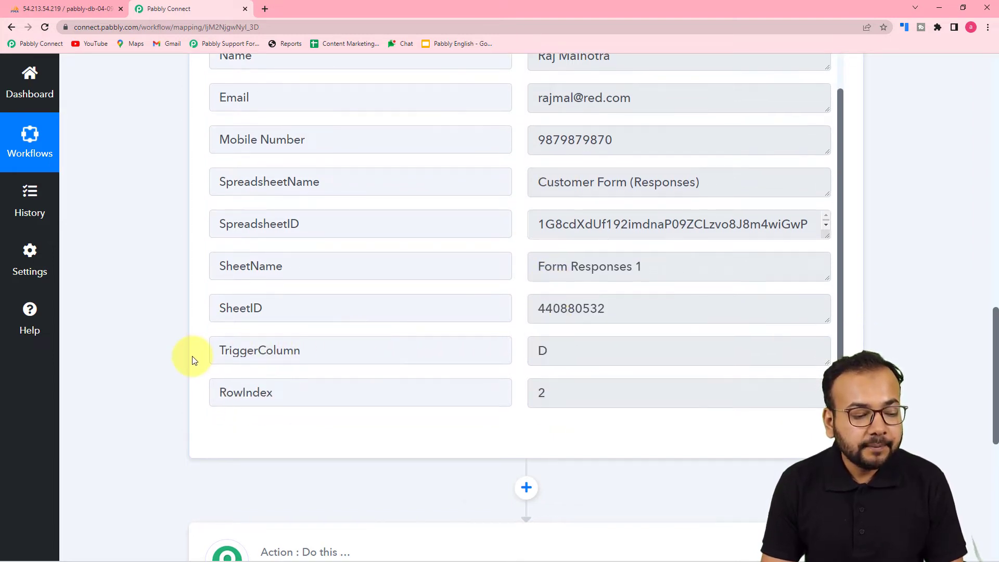
{"action": "scroll", "coordinate": [194, 359], "scroll_direction": "down", "scroll_amount": 3}
{"action": "left_click", "coordinate": [335, 364]}
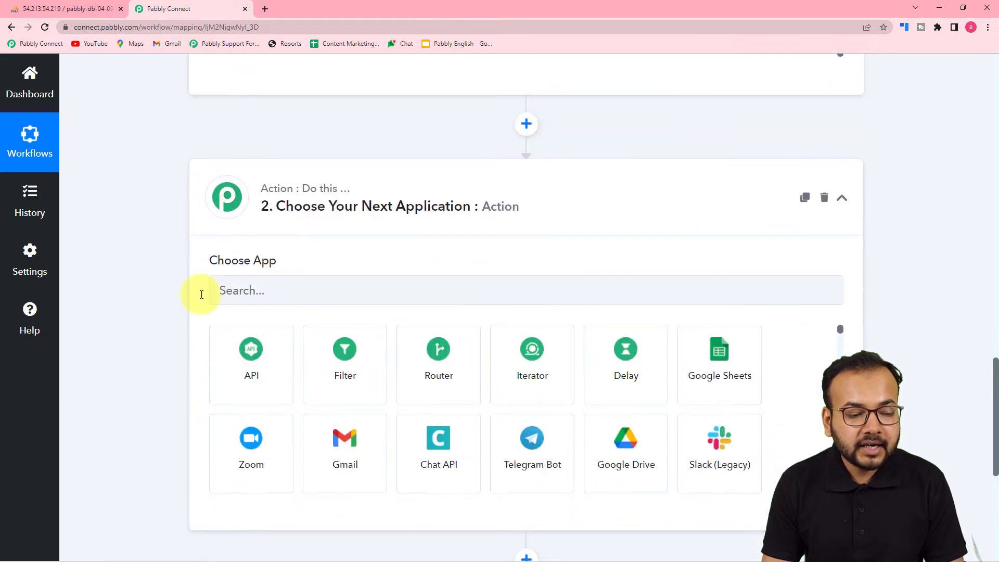
{"action": "left_click", "coordinate": [426, 286]}
{"action": "type", "text": "m"}
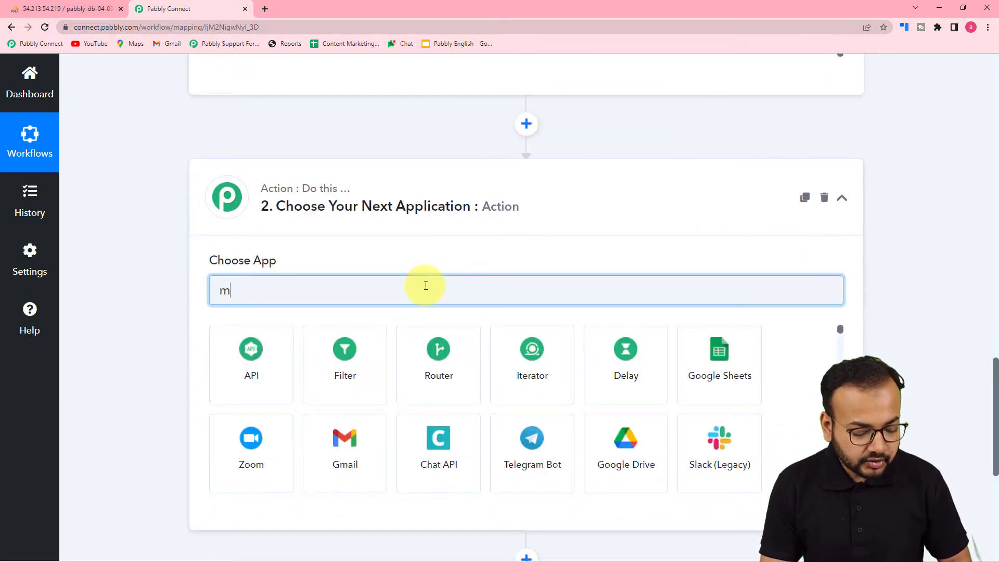
{"action": "type", "text": "y"}
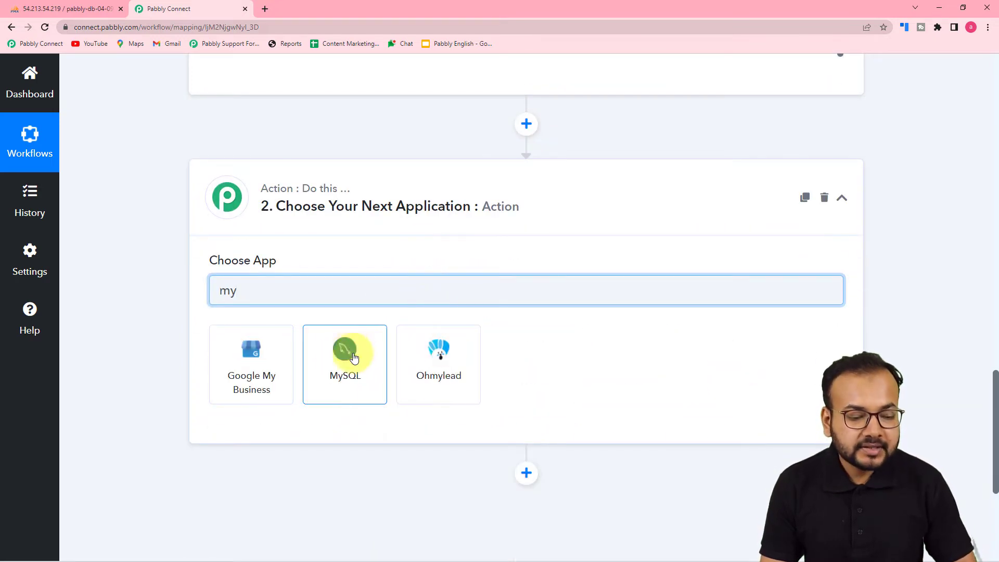
{"action": "left_click", "coordinate": [359, 355]}
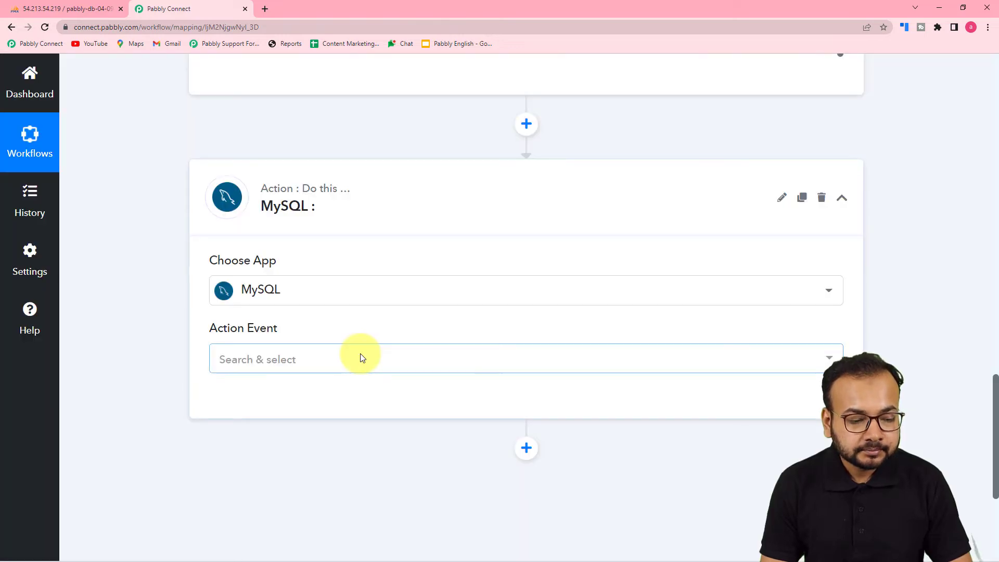
Step: Set the MySQL action event to Insert Row and start adding a new connection
{"action": "left_click", "coordinate": [361, 359]}
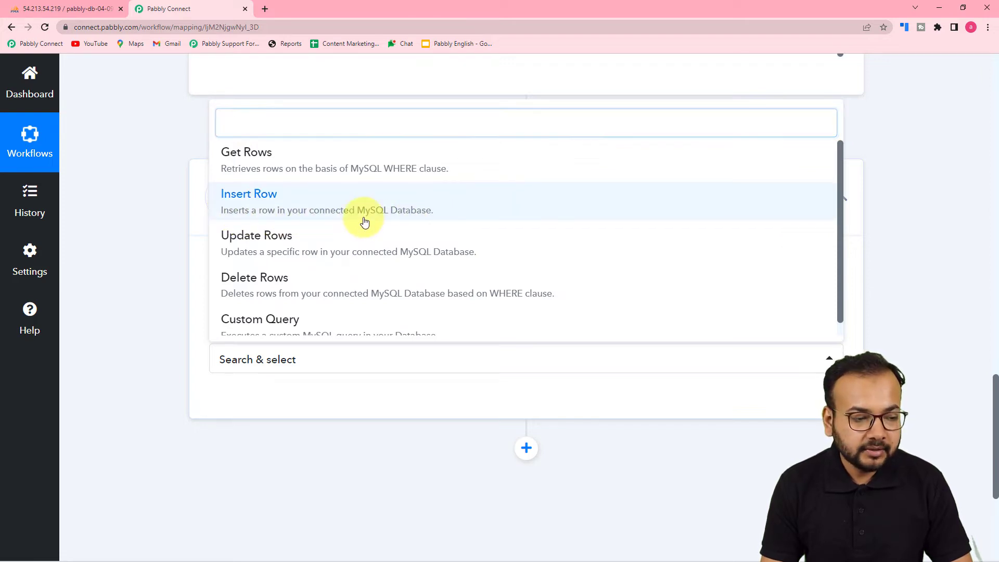
{"action": "left_click", "coordinate": [364, 220]}
{"action": "scroll", "coordinate": [179, 241], "scroll_direction": "down", "scroll_amount": 3}
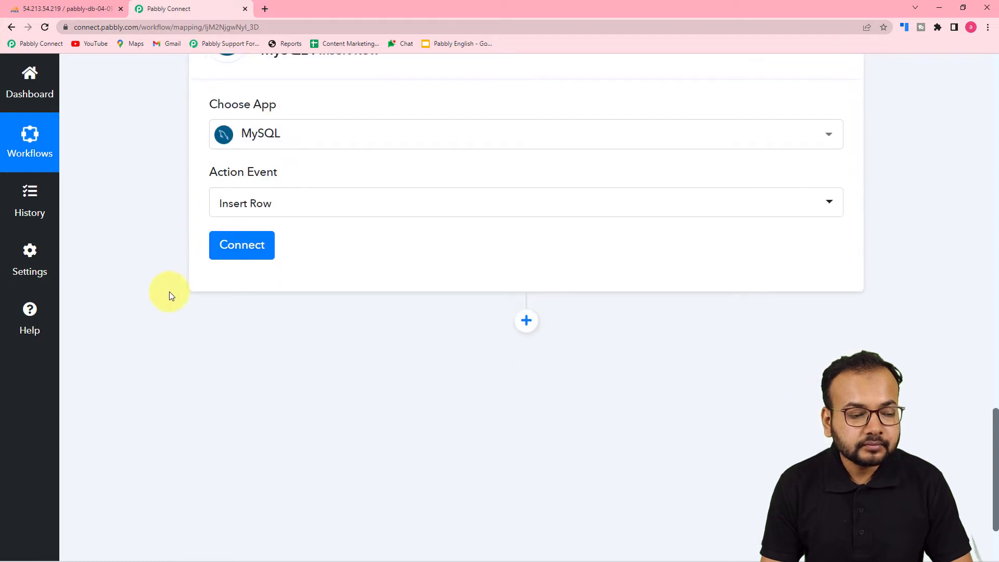
{"action": "left_click", "coordinate": [242, 250]}
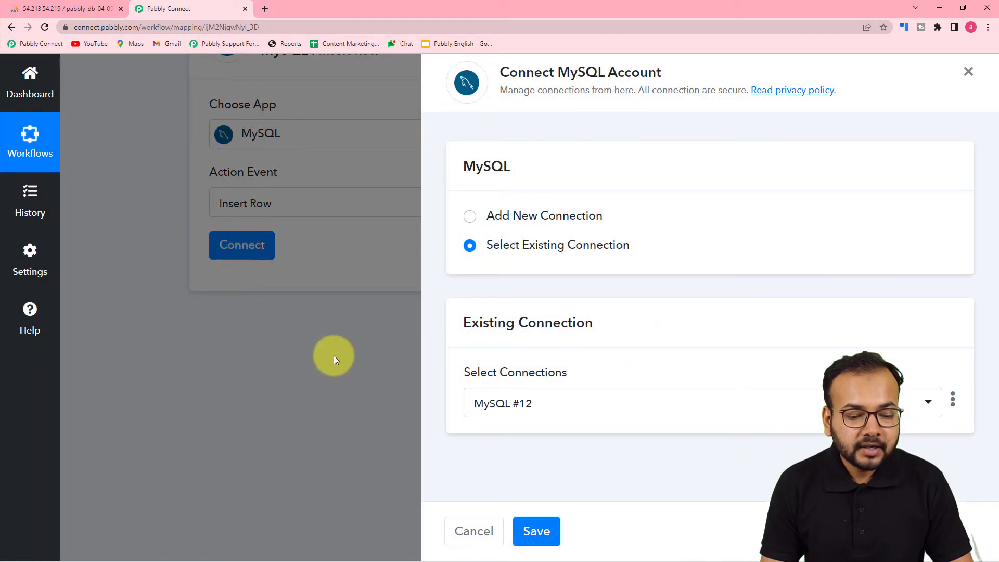
{"action": "left_click", "coordinate": [469, 218]}
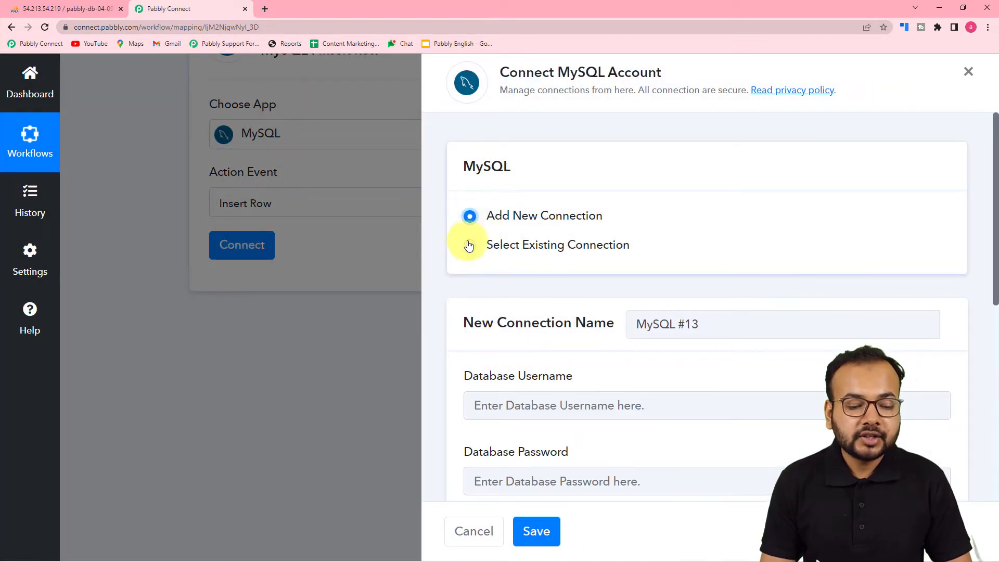
Step: Review the database username, password, host, database and port fields required for the new MySQL connection
{"action": "scroll", "coordinate": [467, 280], "scroll_direction": "down", "scroll_amount": 4}
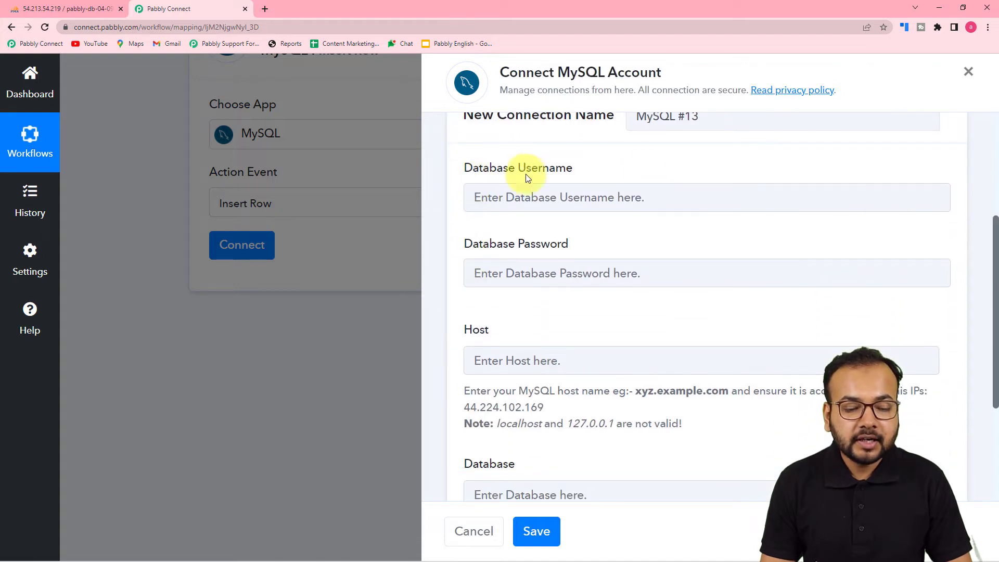
{"action": "scroll", "coordinate": [664, 245], "scroll_direction": "down", "scroll_amount": 2}
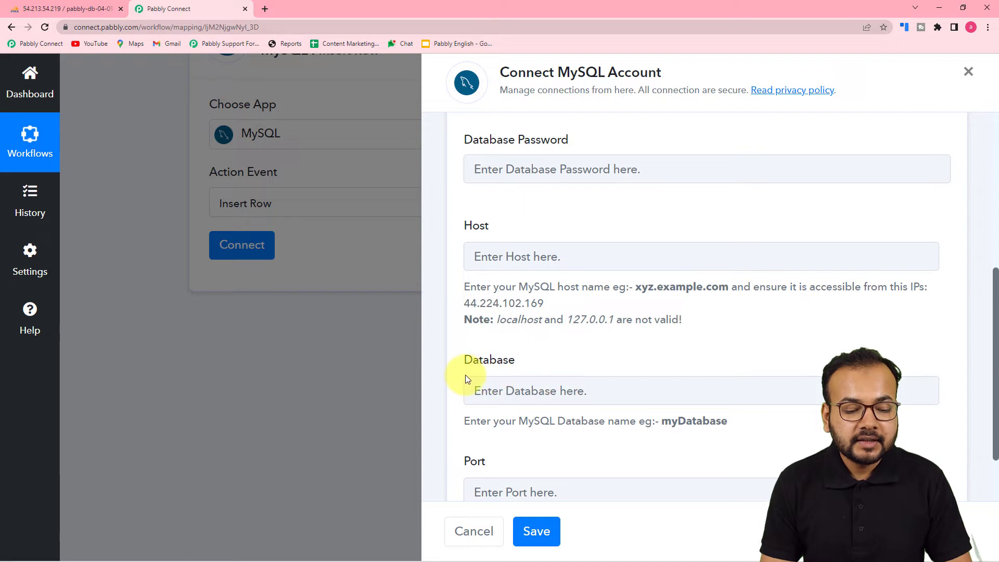
{"action": "scroll", "coordinate": [465, 375], "scroll_direction": "down", "scroll_amount": 1}
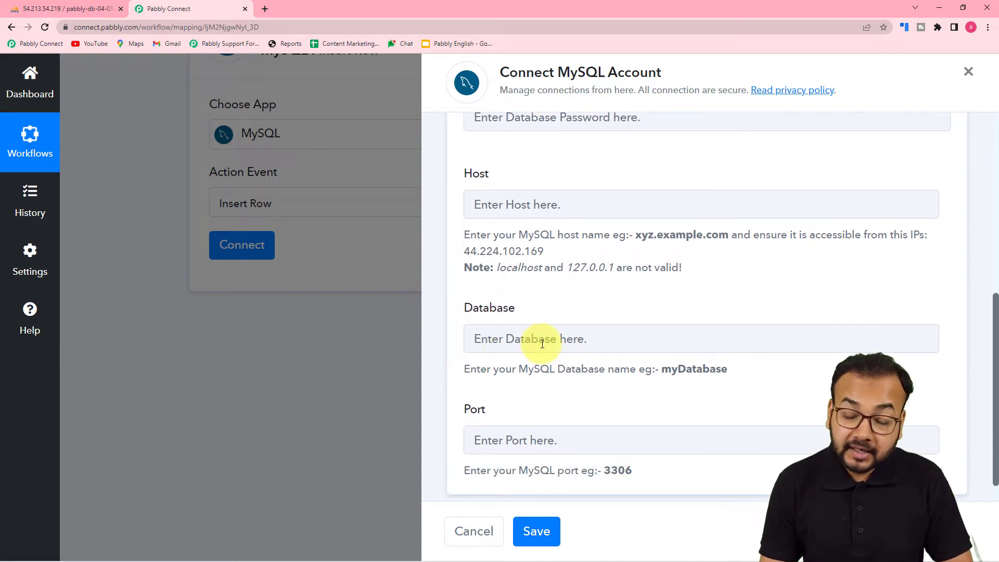
{"action": "scroll", "coordinate": [557, 419], "scroll_direction": "up", "scroll_amount": 2}
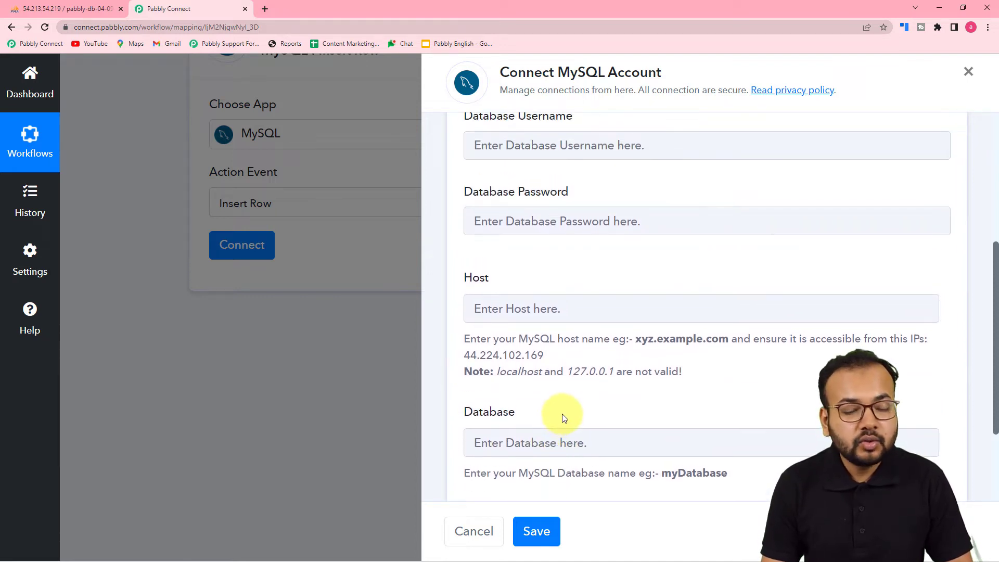
{"action": "scroll", "coordinate": [611, 364], "scroll_direction": "up", "scroll_amount": 2}
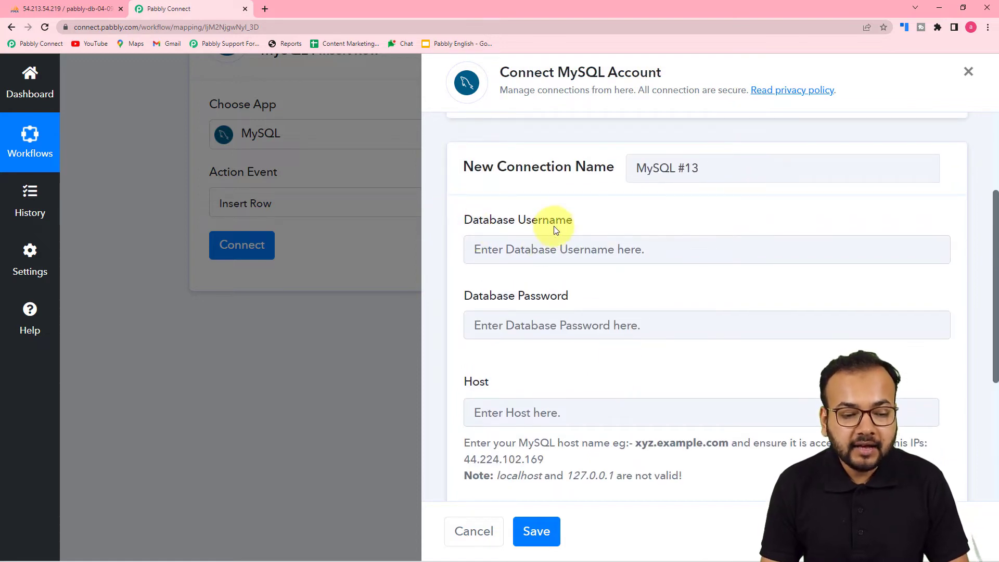
{"action": "scroll", "coordinate": [553, 226], "scroll_direction": "down", "scroll_amount": 1}
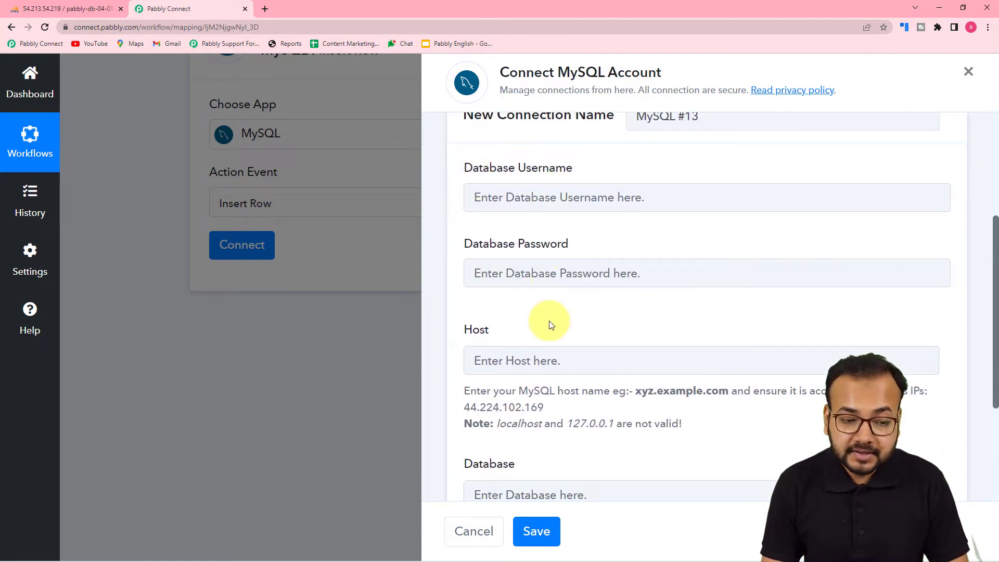
{"action": "scroll", "coordinate": [548, 321], "scroll_direction": "down", "scroll_amount": 2}
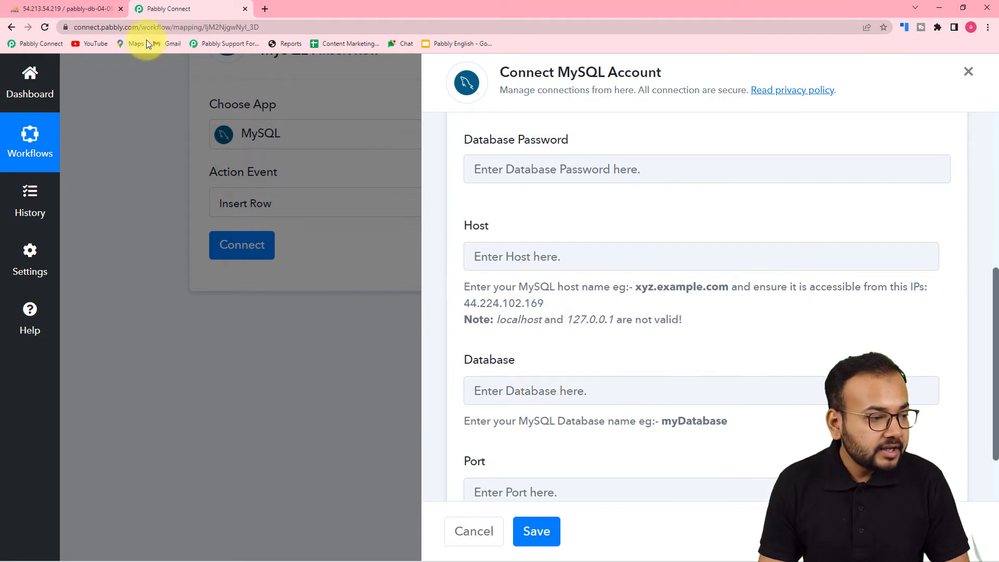
Step: Look up the database name in phpMyAdmin and return to the Database field of the MySQL connection form
{"action": "left_click", "coordinate": [102, 14]}
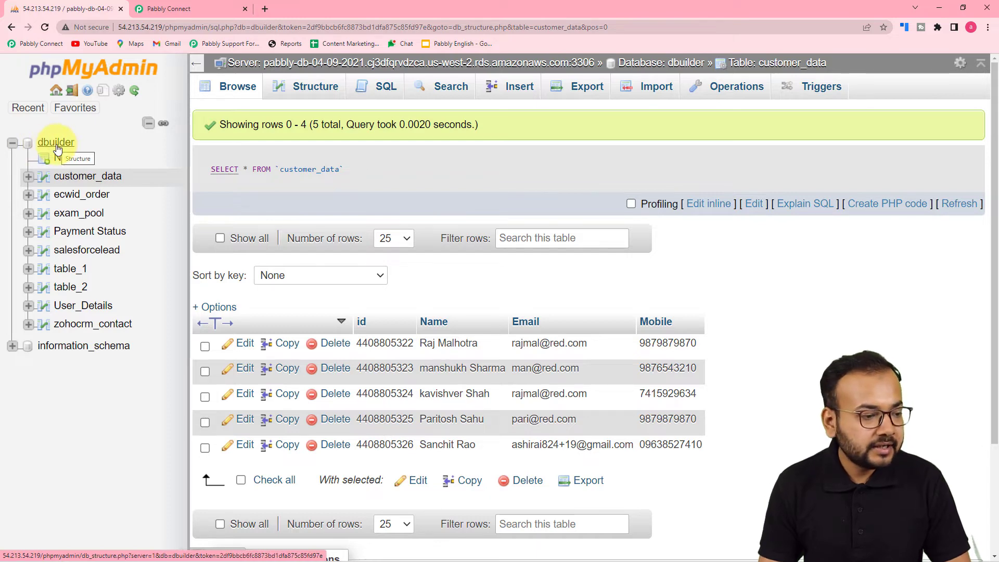
{"action": "left_click", "coordinate": [167, 9]}
{"action": "scroll", "coordinate": [475, 325], "scroll_direction": "down", "scroll_amount": 3}
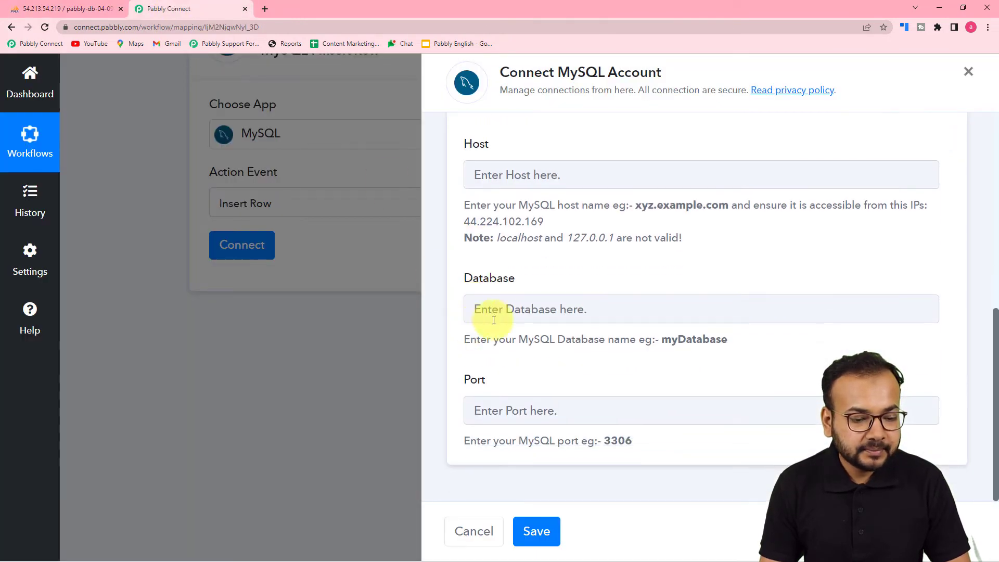
Step: Enter dbuilder as the Database Username of the new MySQL connection
{"action": "scroll", "coordinate": [507, 312], "scroll_direction": "up", "scroll_amount": 4}
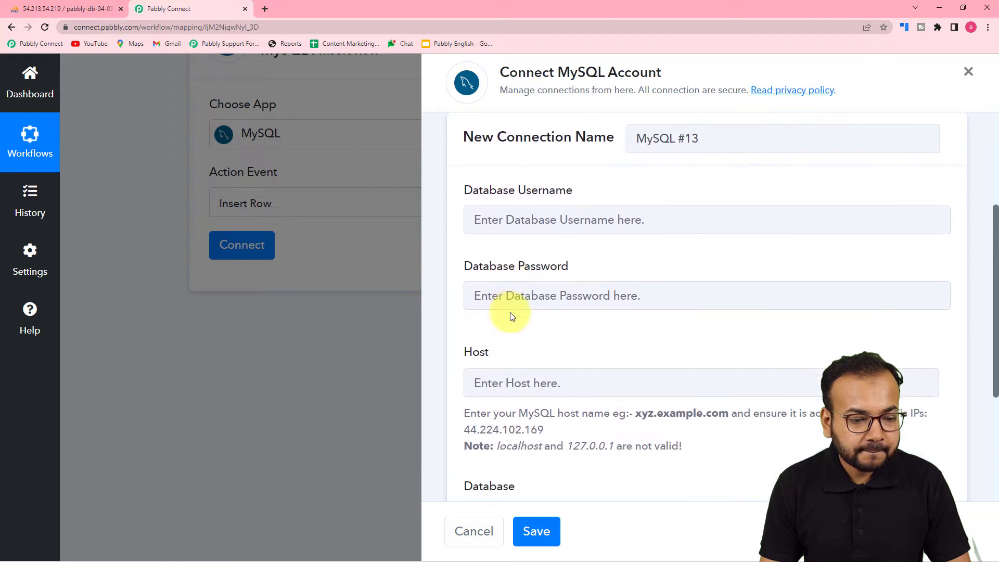
{"action": "left_click", "coordinate": [535, 219]}
{"action": "type", "text": "dbuilder"}
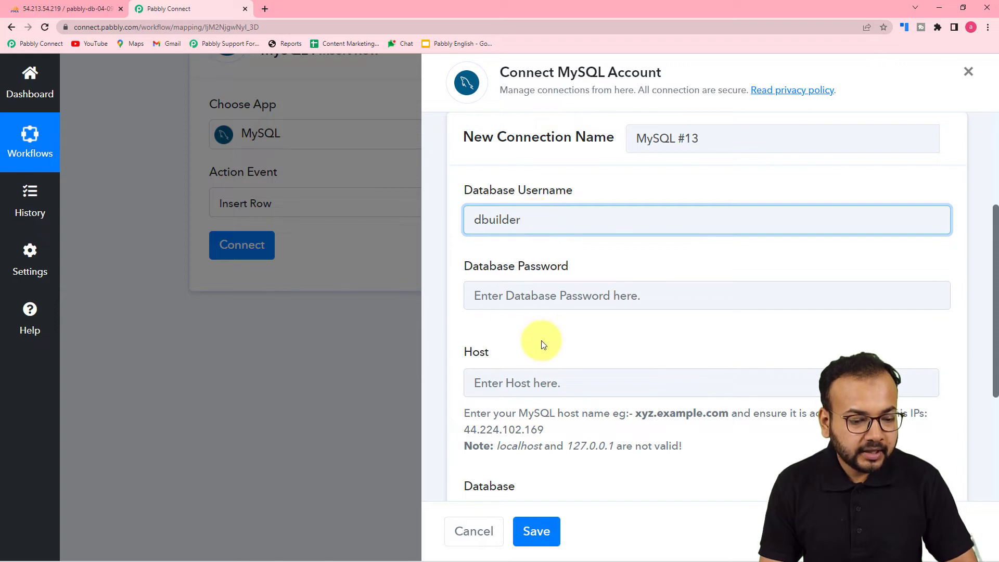
{"action": "scroll", "coordinate": [542, 338], "scroll_direction": "down", "scroll_amount": 1}
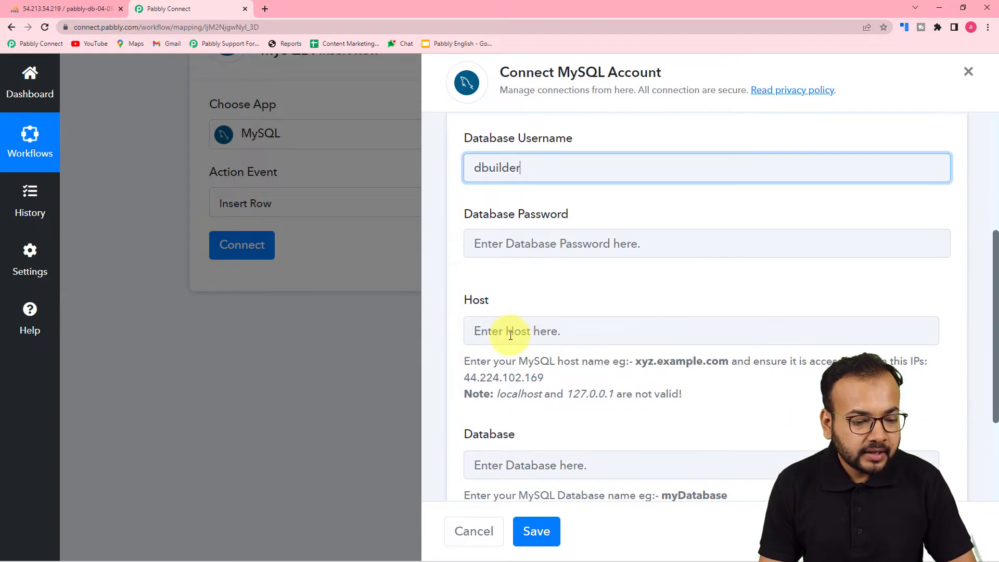
Step: Check the server's host and port in phpMyAdmin, and set the connection's Port to 3306 in Pabbly Connect
{"action": "left_click", "coordinate": [52, 8]}
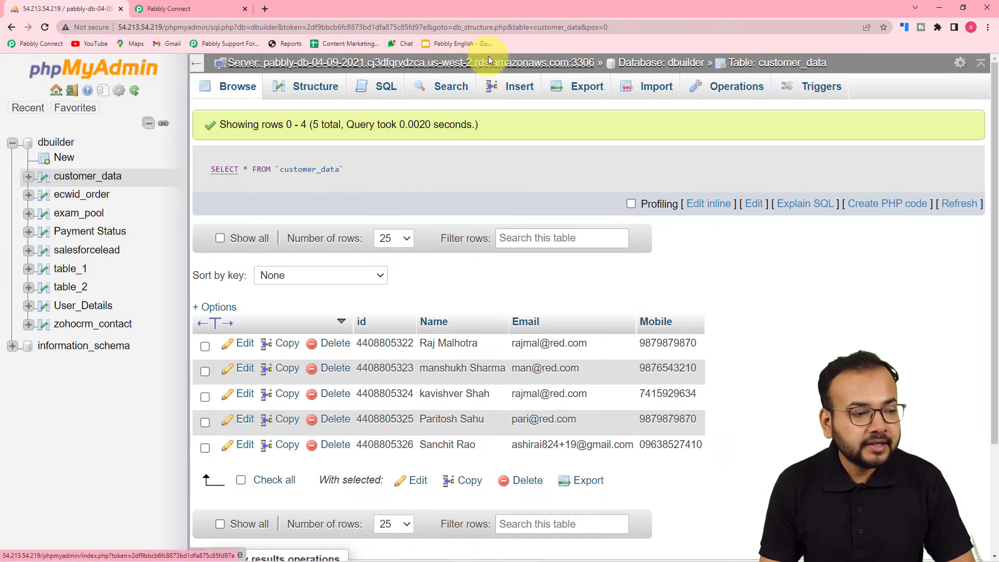
{"action": "left_click", "coordinate": [172, 8]}
{"action": "scroll", "coordinate": [570, 290], "scroll_direction": "down", "scroll_amount": 2}
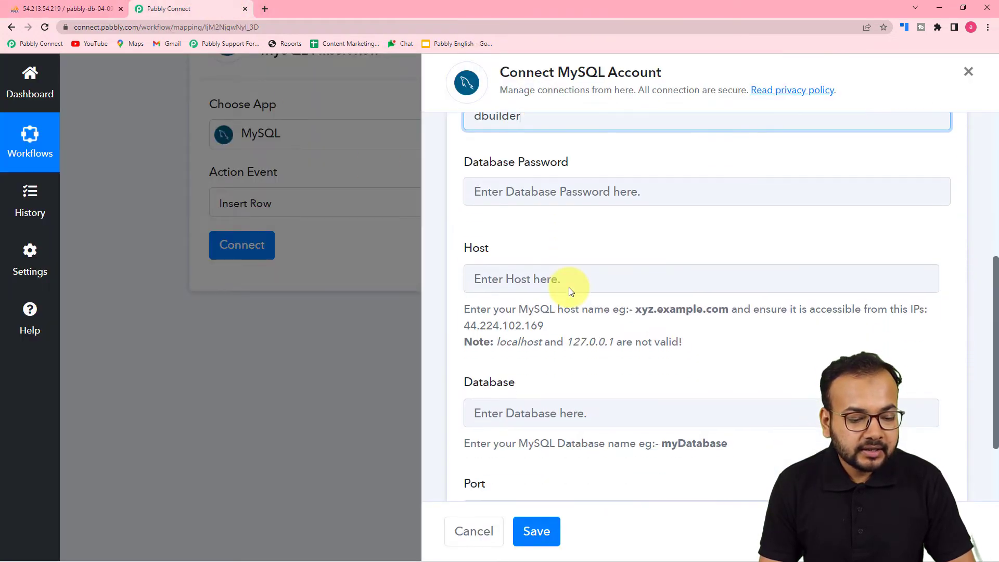
{"action": "scroll", "coordinate": [571, 290], "scroll_direction": "down", "scroll_amount": 2}
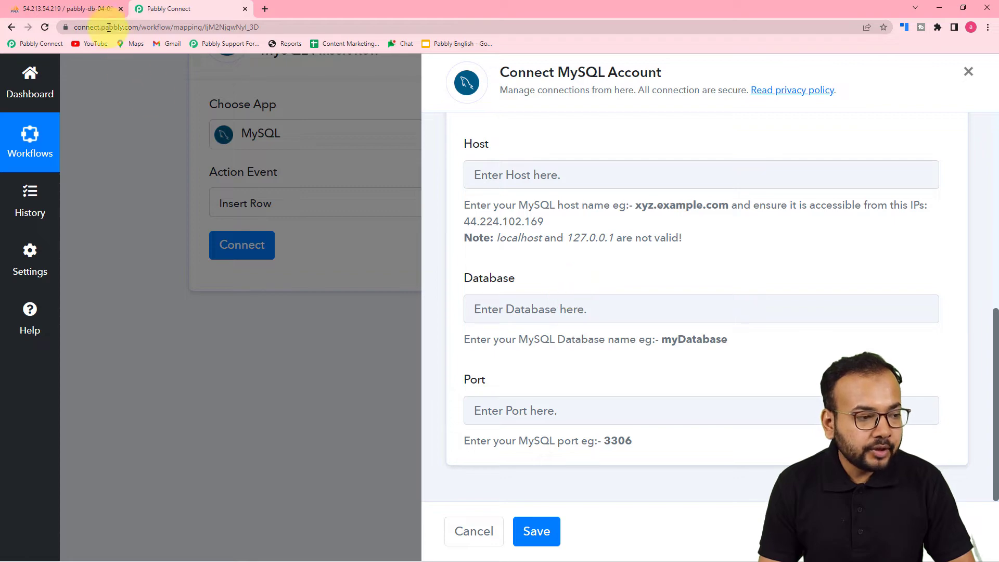
{"action": "left_click", "coordinate": [107, 10]}
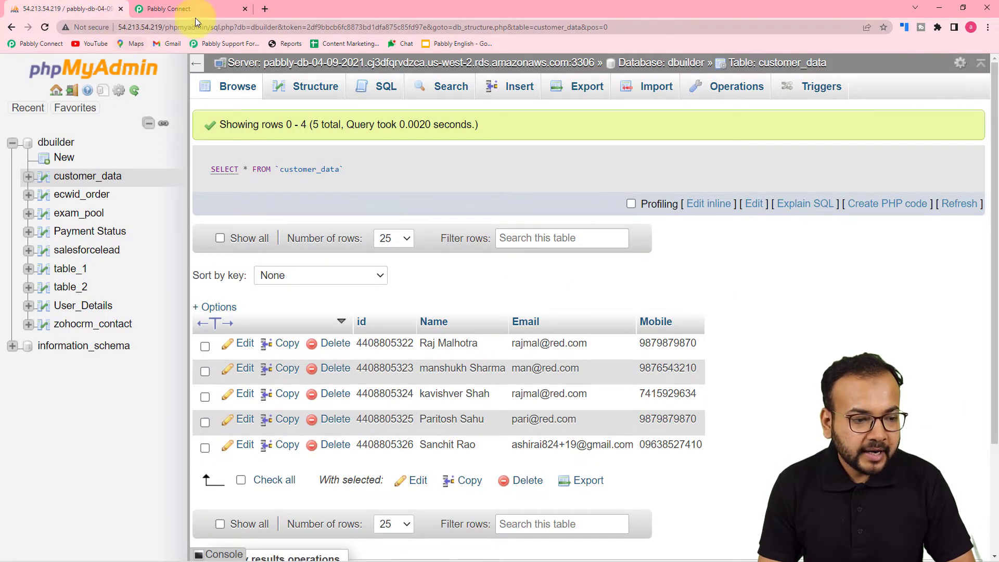
{"action": "left_click", "coordinate": [169, 7]}
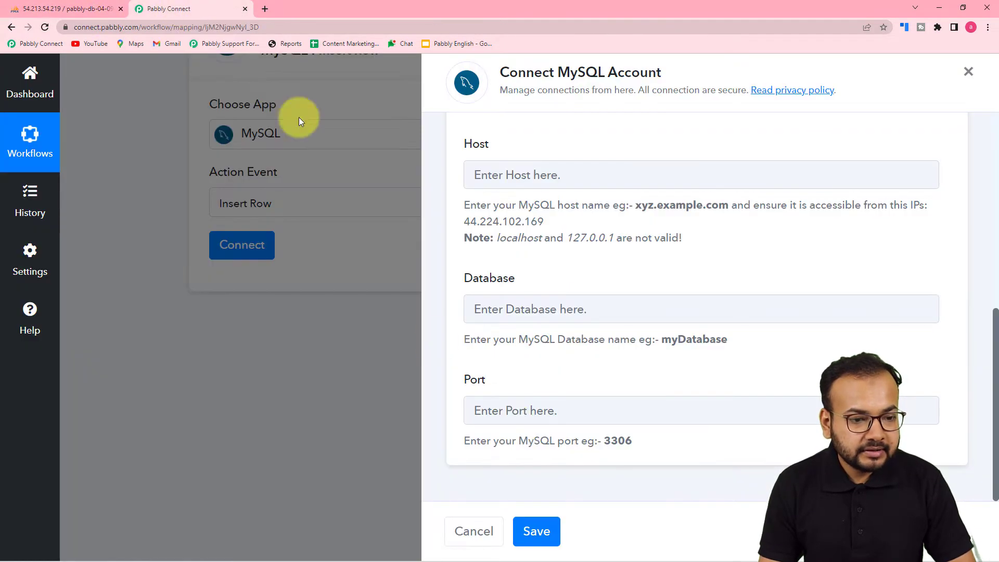
{"action": "left_click", "coordinate": [553, 408]}
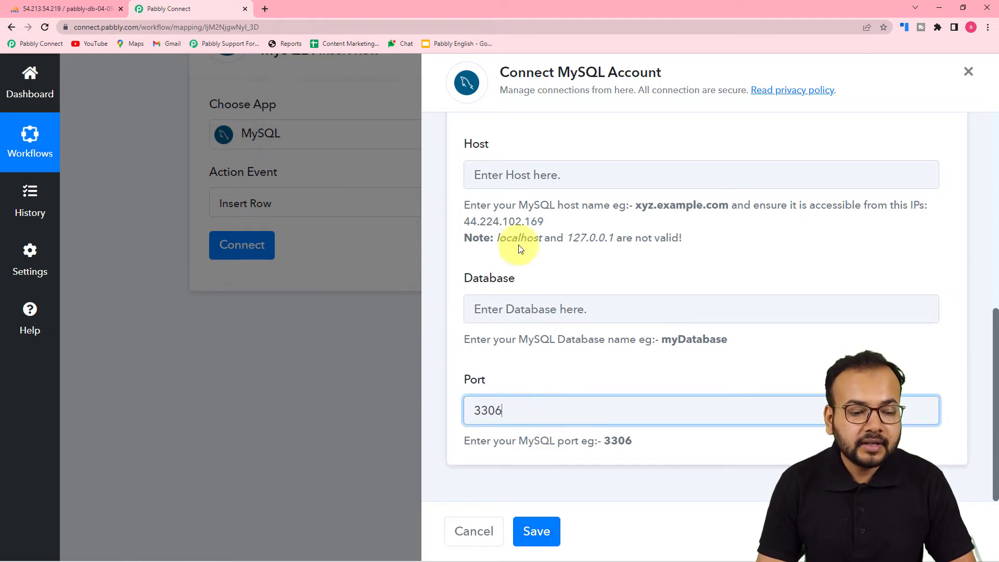
Step: Fill in the database password, host pabbly-db-04-09-2021.cj3dfqrvdzca.us-west-2.rds.amazonaws.com and database dbuilder, and save the MySQL connection
{"action": "scroll", "coordinate": [519, 193], "scroll_direction": "up", "scroll_amount": 3}
{"action": "scroll", "coordinate": [524, 335], "scroll_direction": "down", "scroll_amount": 2}
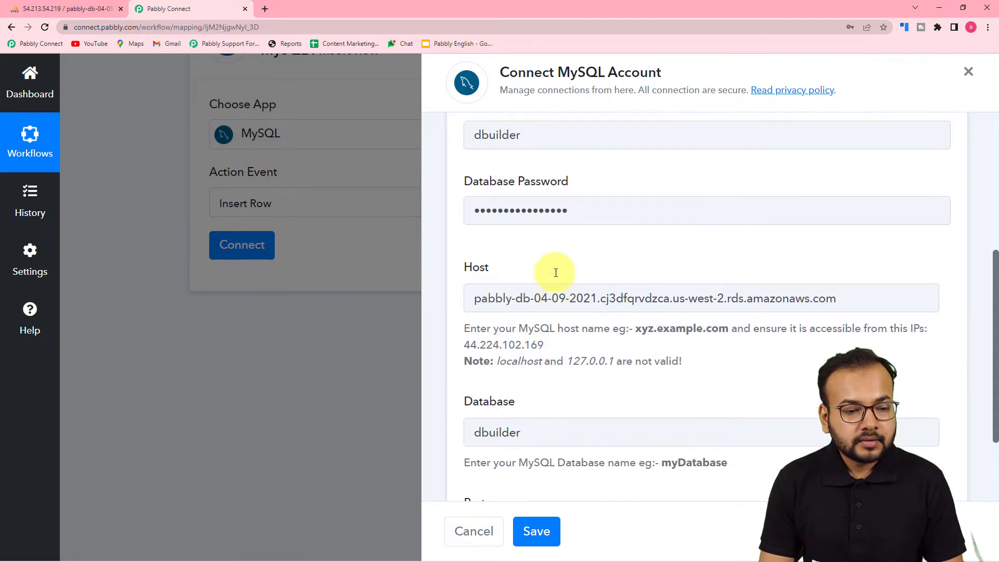
{"action": "scroll", "coordinate": [554, 270], "scroll_direction": "up", "scroll_amount": 2}
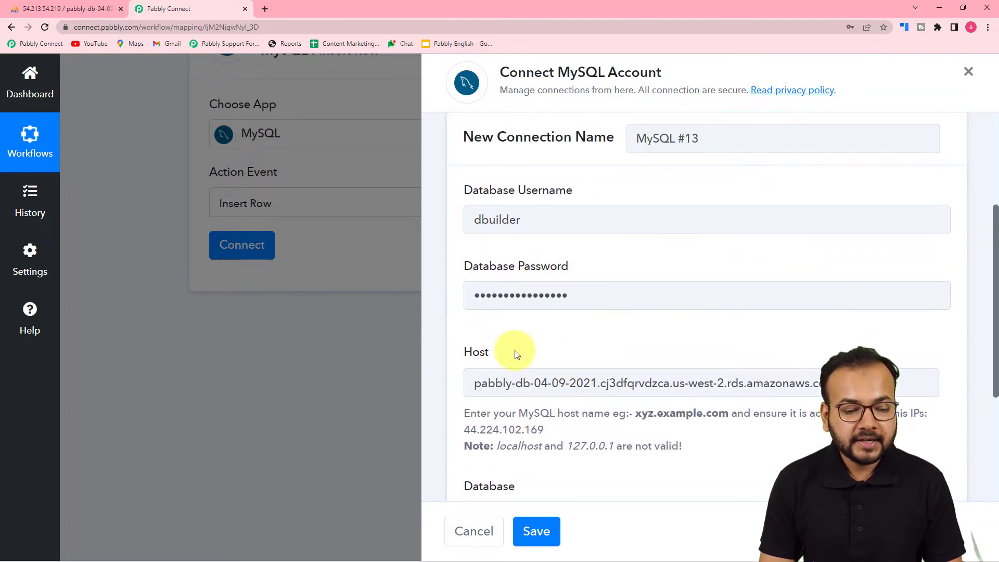
{"action": "scroll", "coordinate": [508, 344], "scroll_direction": "down", "scroll_amount": 3}
{"action": "scroll", "coordinate": [492, 345], "scroll_direction": "down", "scroll_amount": 1}
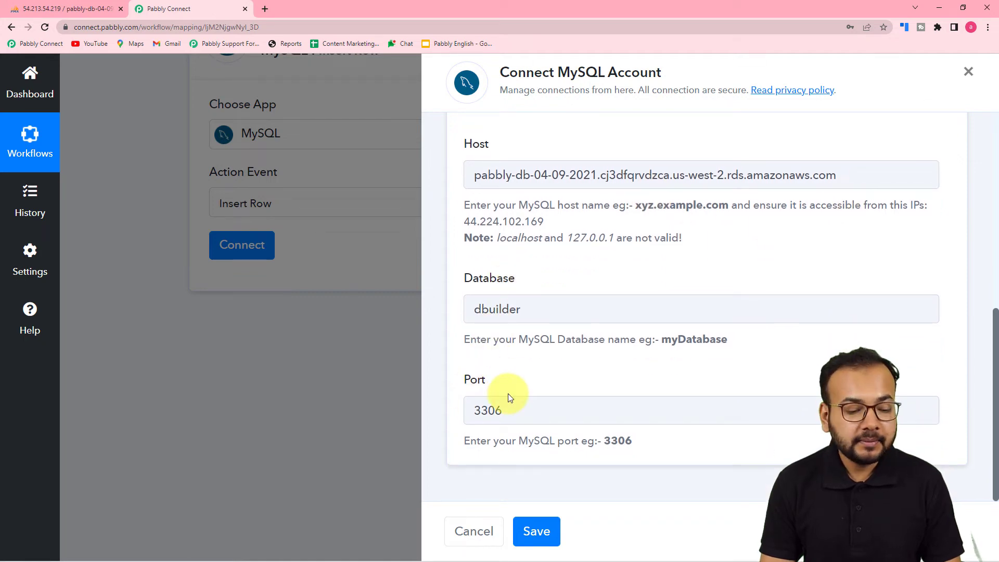
{"action": "left_click", "coordinate": [536, 533]}
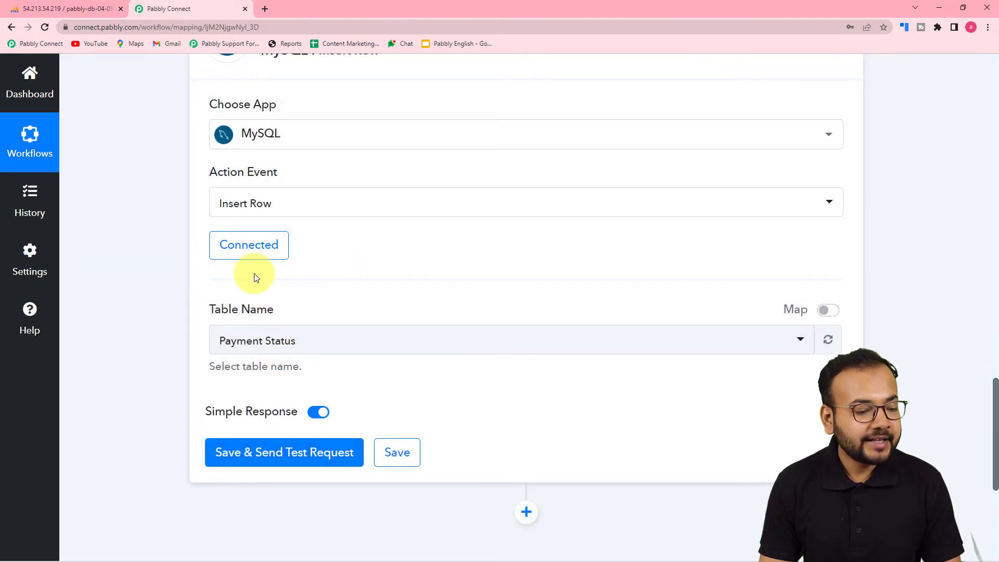
Step: Switch to phpMyAdmin and delete all existing rows from the customer_data table
{"action": "scroll", "coordinate": [165, 272], "scroll_direction": "down", "scroll_amount": 2}
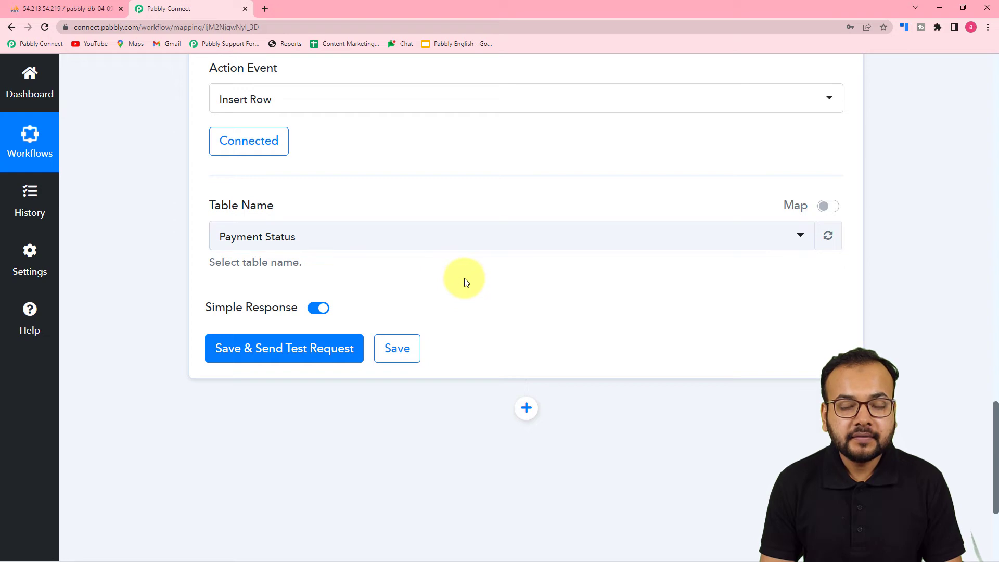
{"action": "left_click", "coordinate": [89, 10]}
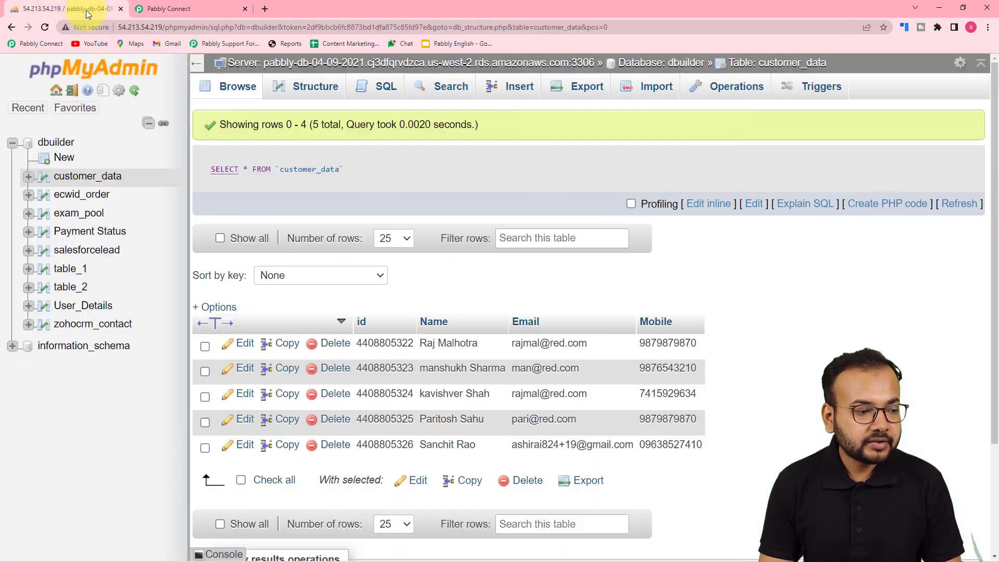
{"action": "left_click", "coordinate": [71, 179]}
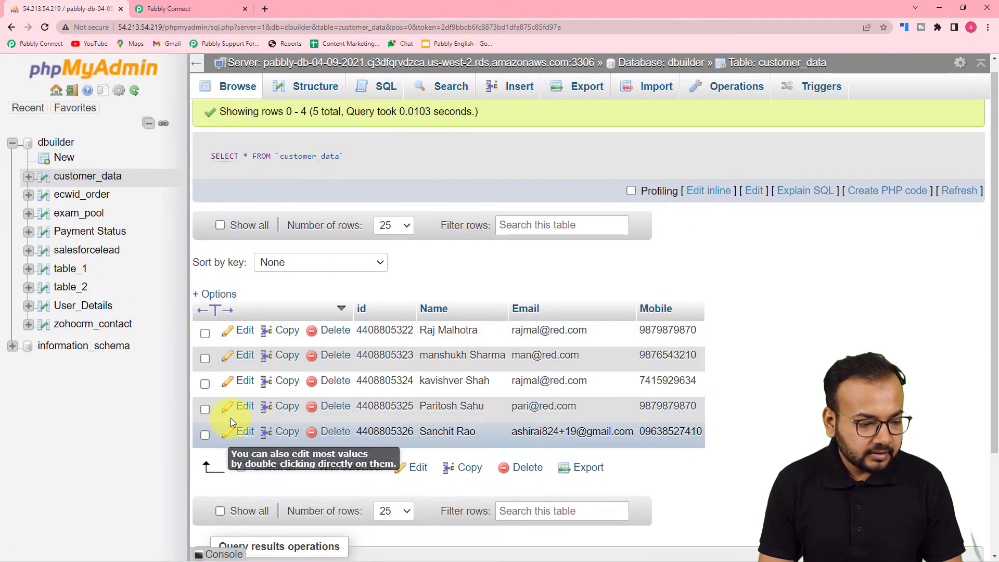
{"action": "left_click", "coordinate": [204, 435]}
{"action": "left_click", "coordinate": [203, 412]}
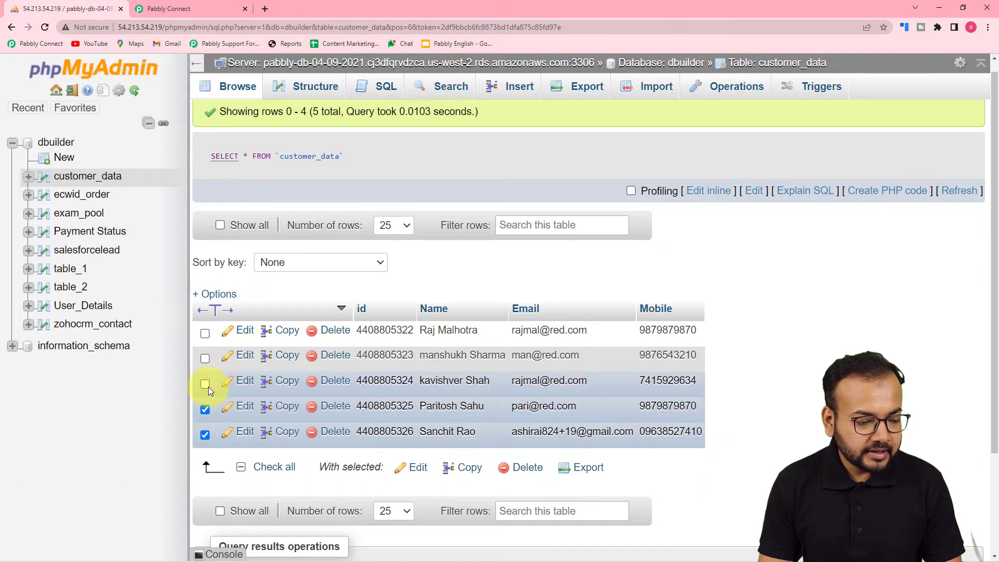
{"action": "left_click", "coordinate": [206, 385]}
{"action": "left_click", "coordinate": [204, 360]}
{"action": "left_click", "coordinate": [202, 335]}
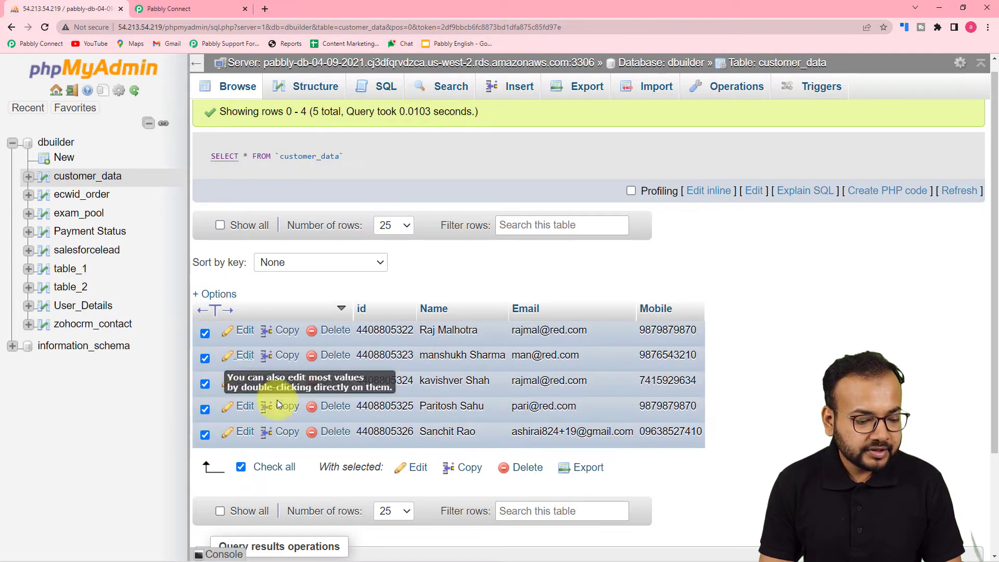
{"action": "left_click", "coordinate": [529, 468]}
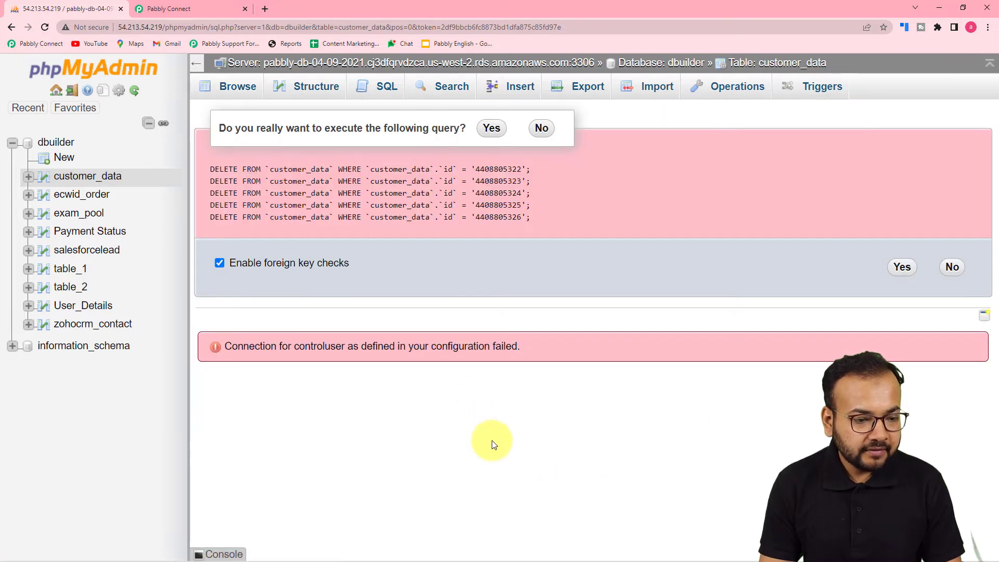
{"action": "left_click", "coordinate": [492, 130]}
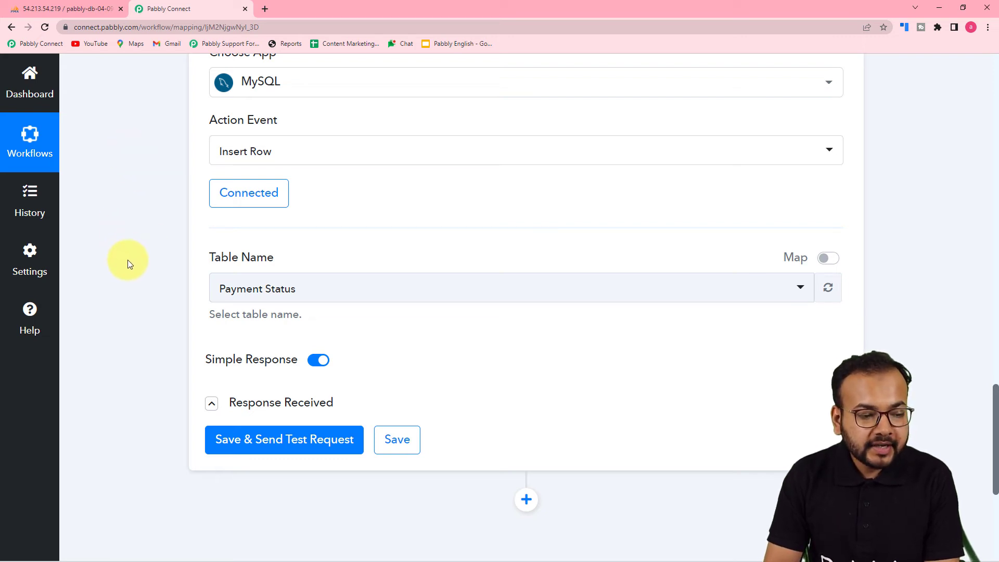
Step: Return to the Pabbly Connect workflow and set the Insert Row action's Table Name to customer_data
{"action": "left_click", "coordinate": [292, 291]}
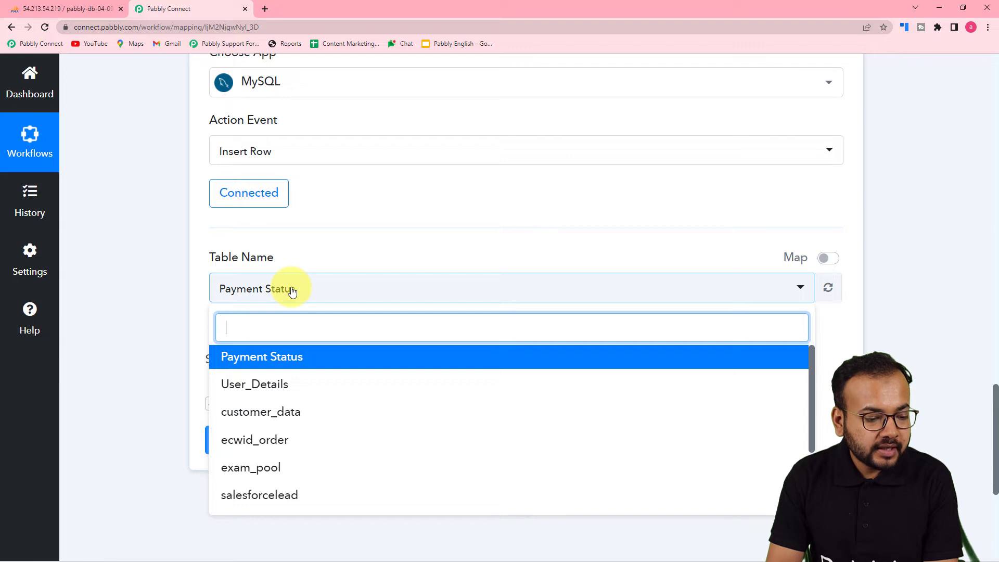
{"action": "left_click", "coordinate": [268, 421]}
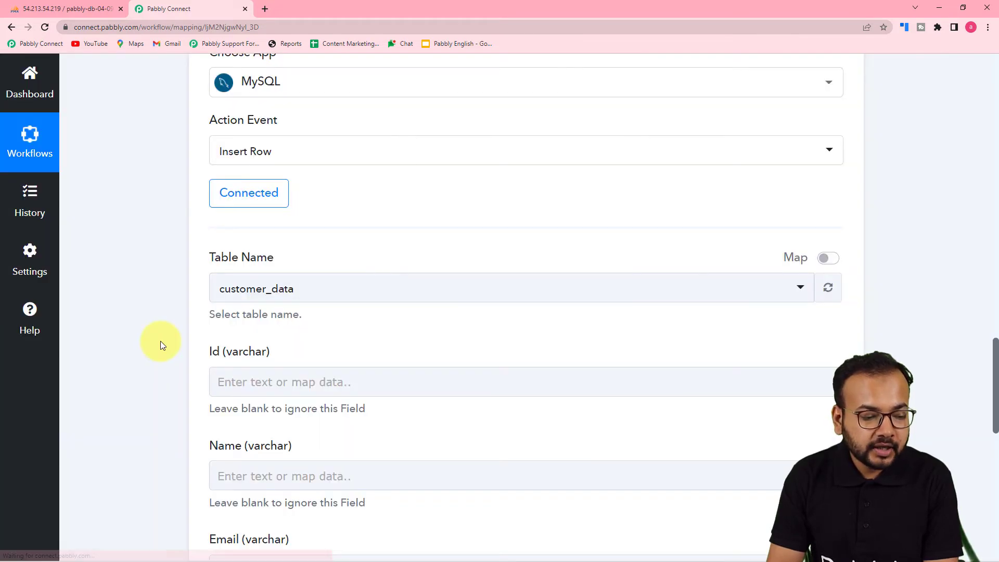
{"action": "scroll", "coordinate": [141, 328], "scroll_direction": "down", "scroll_amount": 3}
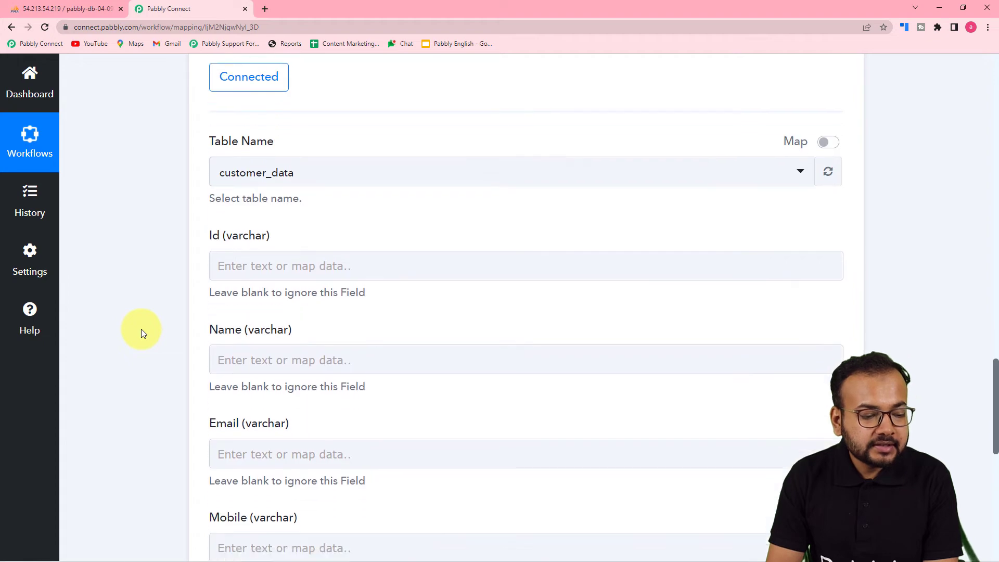
{"action": "scroll", "coordinate": [142, 328], "scroll_direction": "down", "scroll_amount": 2}
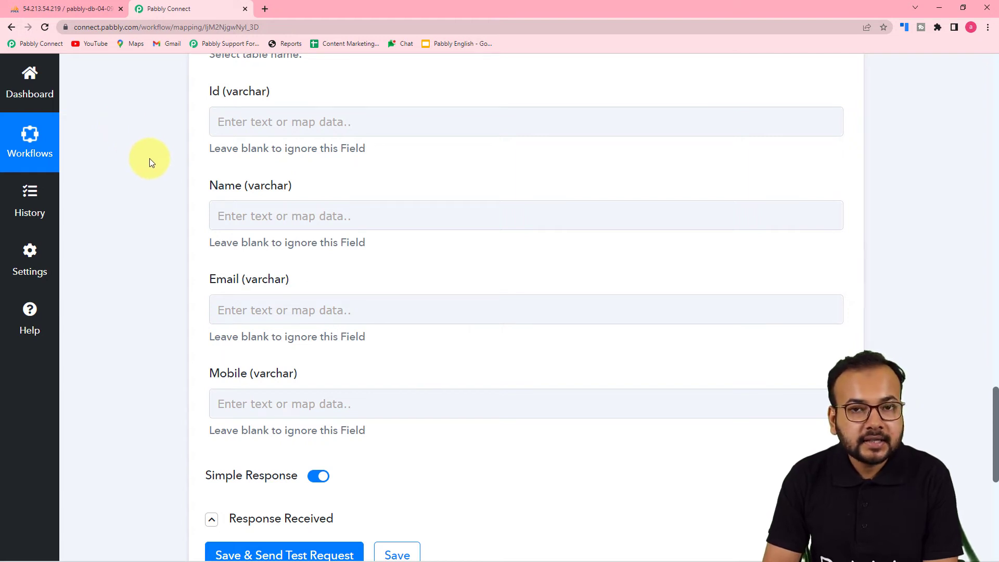
Step: Review the captured form response and map the Id column to SheetID from the Google Forms response
{"action": "scroll", "coordinate": [150, 305], "scroll_direction": "up", "scroll_amount": 12}
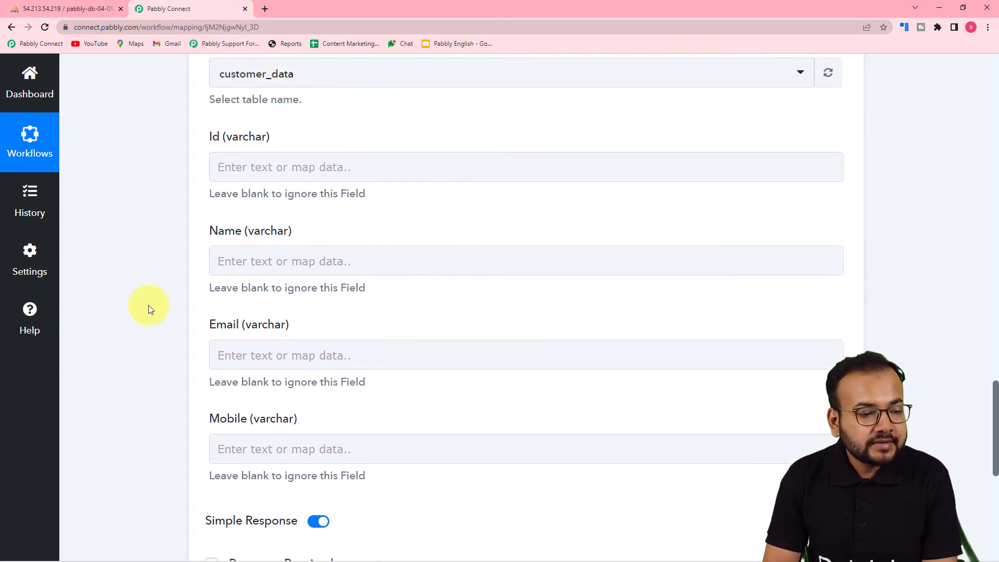
{"action": "scroll", "coordinate": [148, 305], "scroll_direction": "up", "scroll_amount": 5}
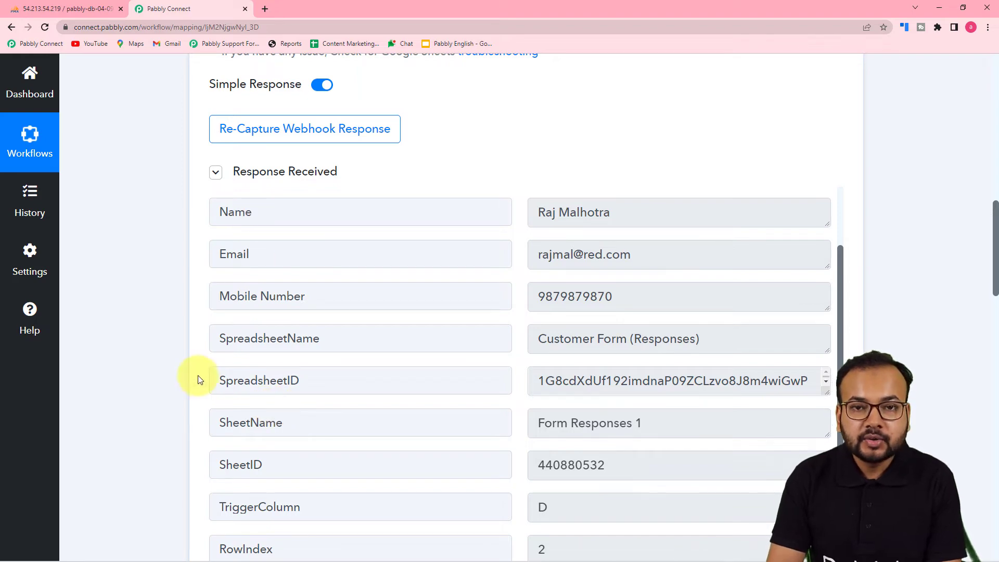
{"action": "scroll", "coordinate": [195, 384], "scroll_direction": "down", "scroll_amount": 10}
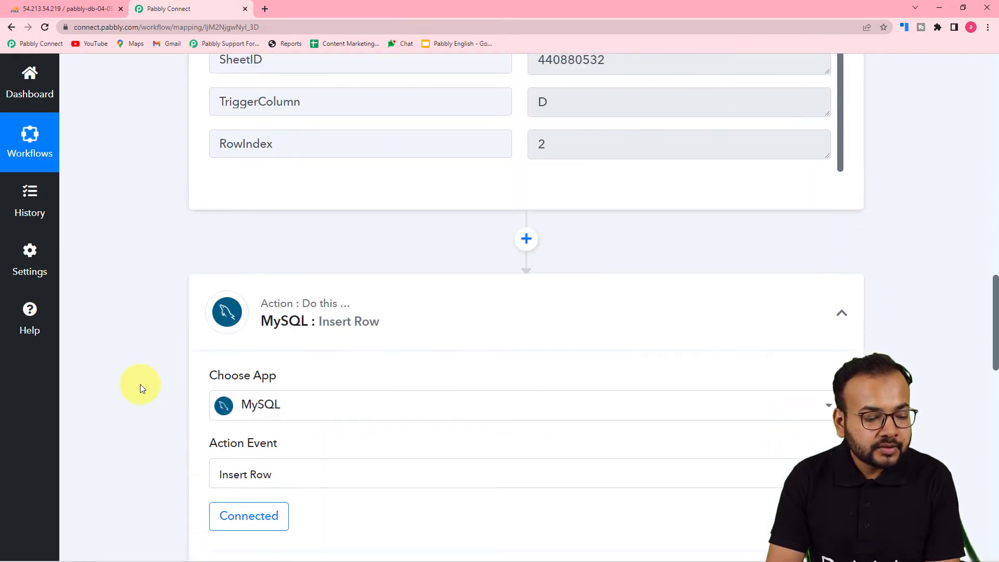
{"action": "scroll", "coordinate": [139, 388], "scroll_direction": "down", "scroll_amount": 5}
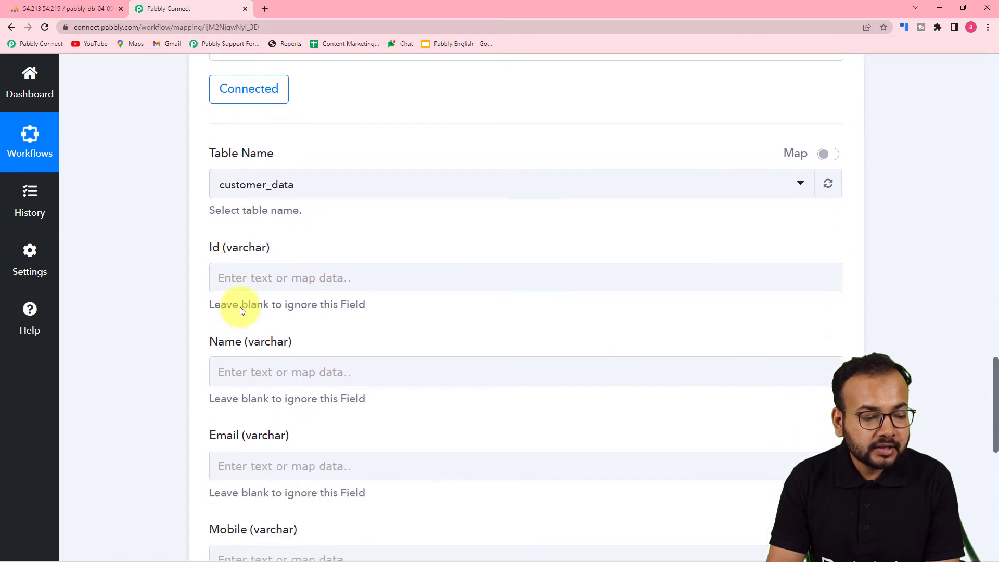
{"action": "scroll", "coordinate": [148, 285], "scroll_direction": "down", "scroll_amount": 1}
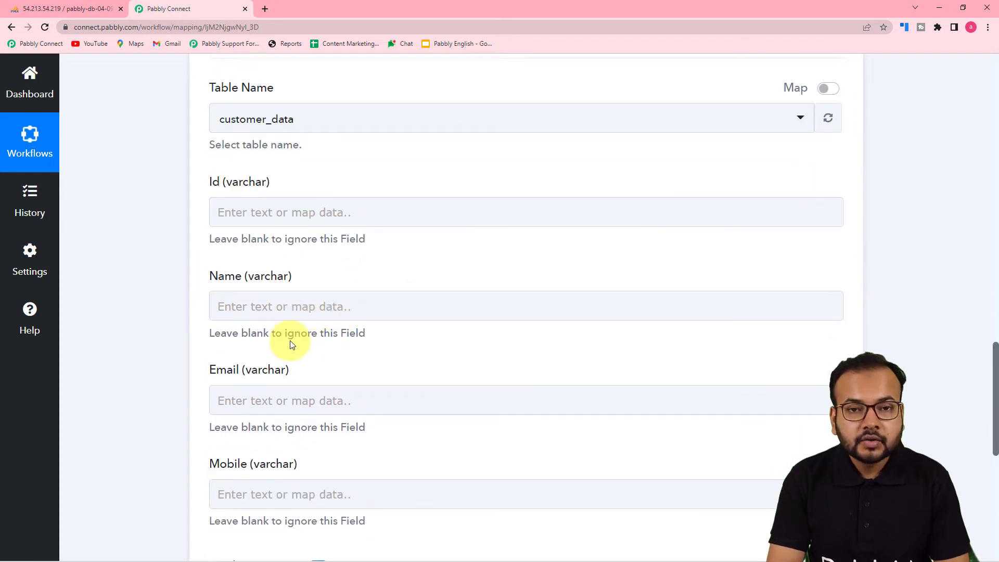
{"action": "left_click", "coordinate": [320, 215]}
{"action": "left_click", "coordinate": [317, 214]}
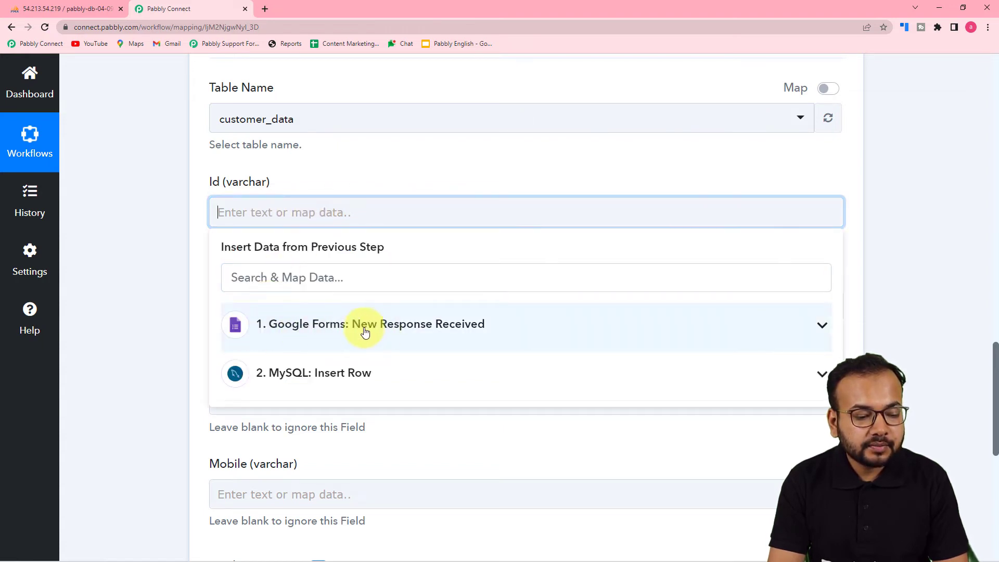
{"action": "left_click", "coordinate": [330, 328]}
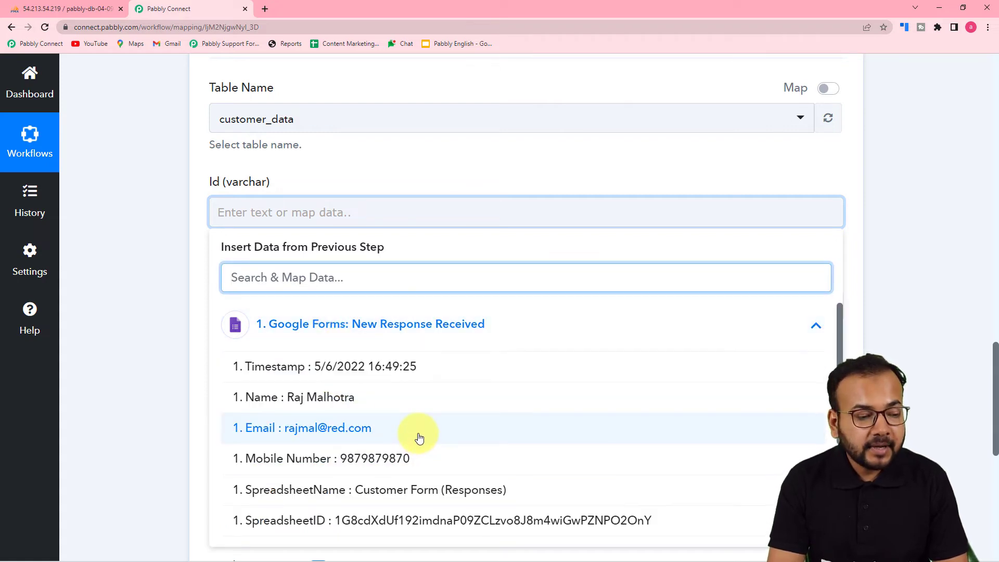
{"action": "scroll", "coordinate": [423, 437], "scroll_direction": "down", "scroll_amount": 1}
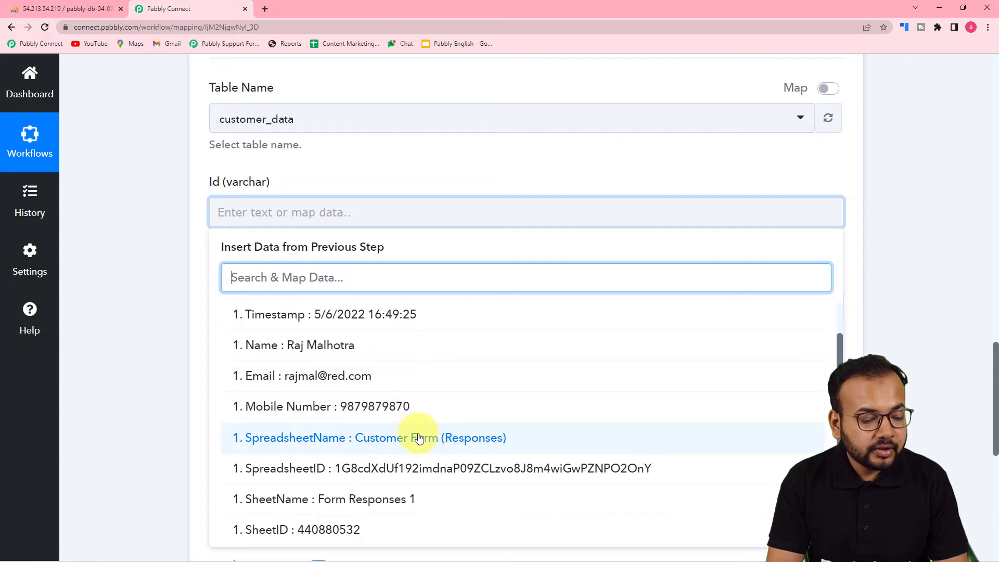
{"action": "scroll", "coordinate": [424, 437], "scroll_direction": "down", "scroll_amount": 2}
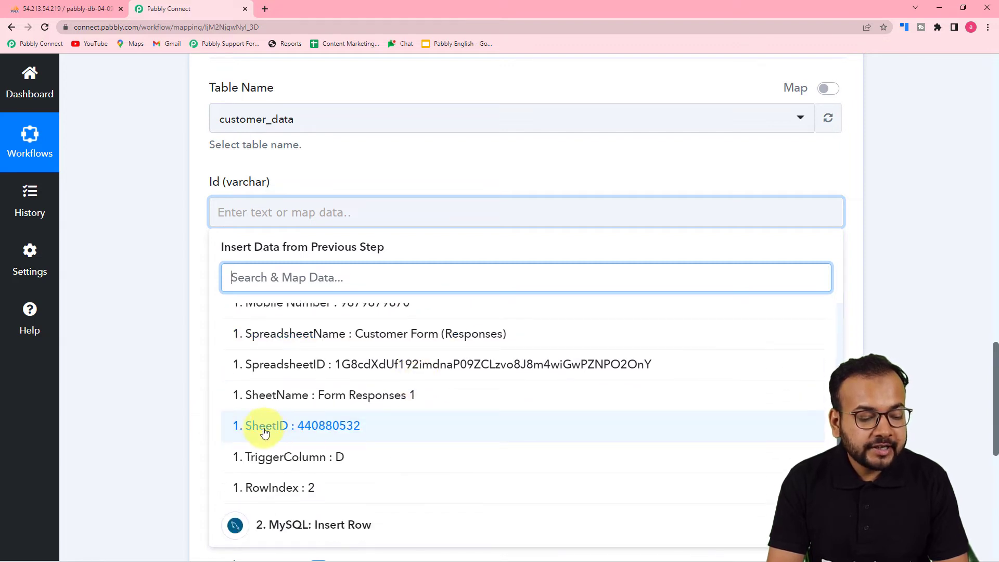
{"action": "left_click", "coordinate": [332, 432]}
{"action": "left_click", "coordinate": [185, 310]}
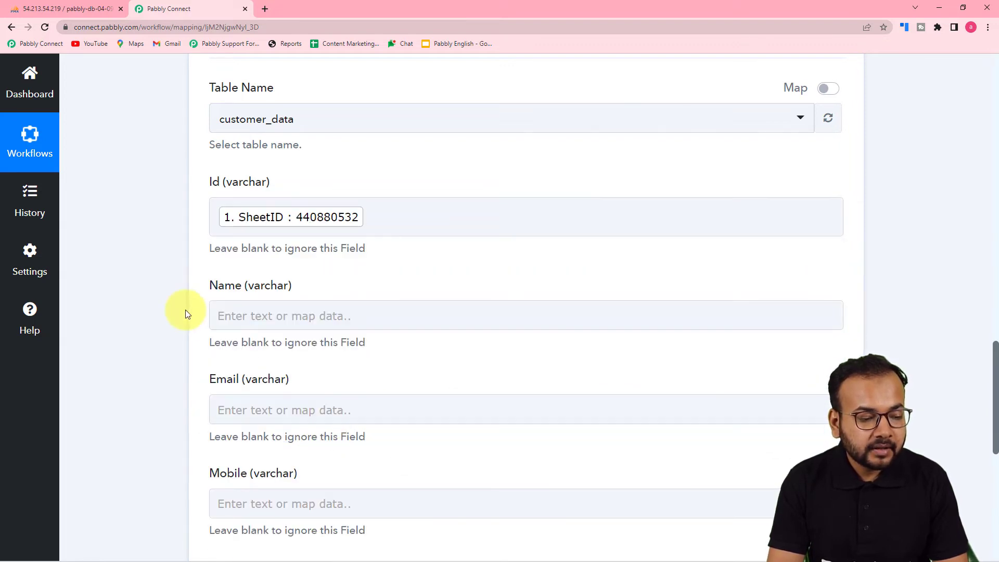
Step: Map the Name column to the Name value from the Google Forms response
{"action": "scroll", "coordinate": [185, 310], "scroll_direction": "down", "scroll_amount": 1}
{"action": "left_click", "coordinate": [290, 255]}
{"action": "left_click", "coordinate": [267, 380]}
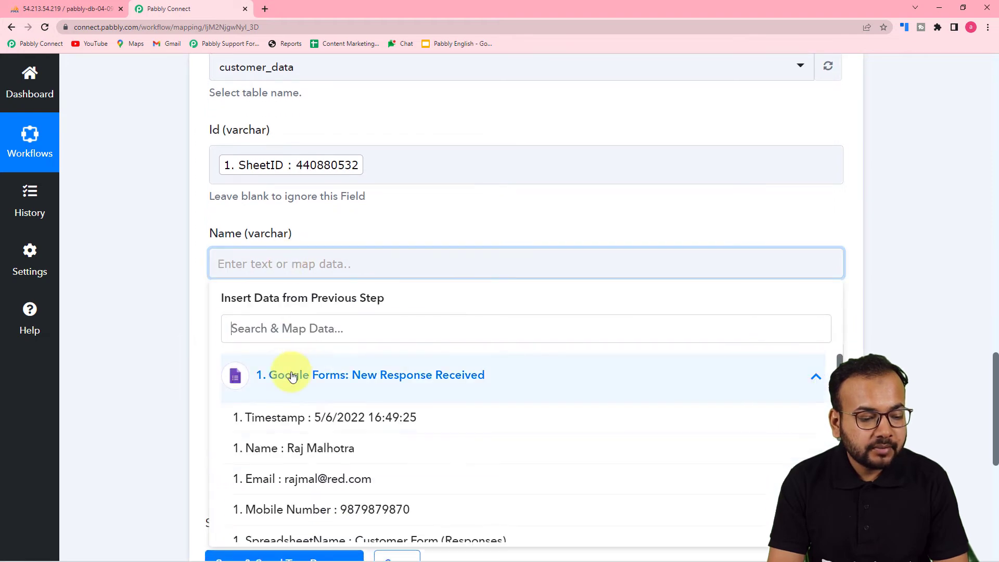
{"action": "left_click", "coordinate": [298, 460]}
{"action": "left_click", "coordinate": [174, 354]}
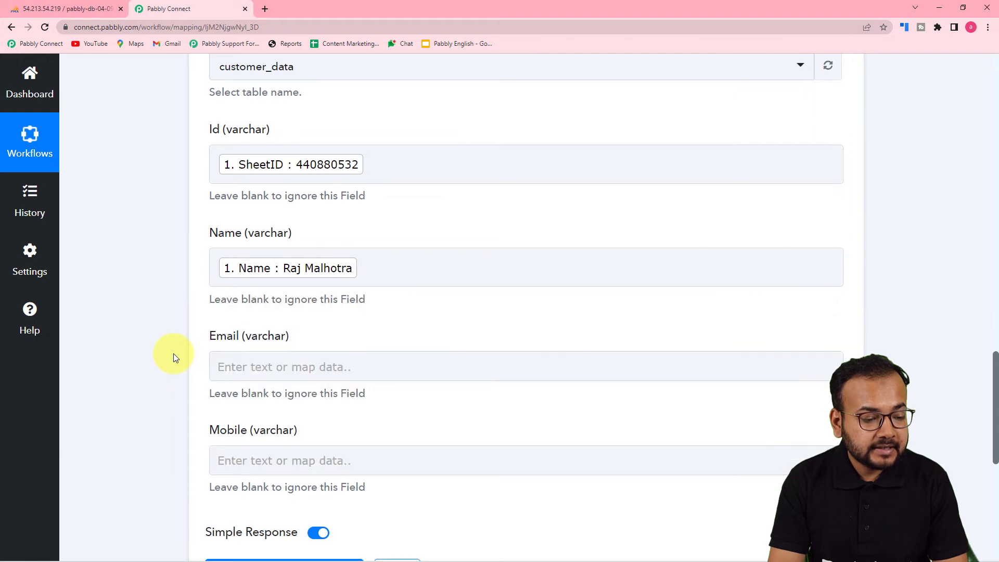
Step: Map the Email column to the Email value from the Google Forms response
{"action": "scroll", "coordinate": [288, 256], "scroll_direction": "down", "scroll_amount": 3}
{"action": "left_click", "coordinate": [302, 211]}
{"action": "left_click", "coordinate": [324, 317]}
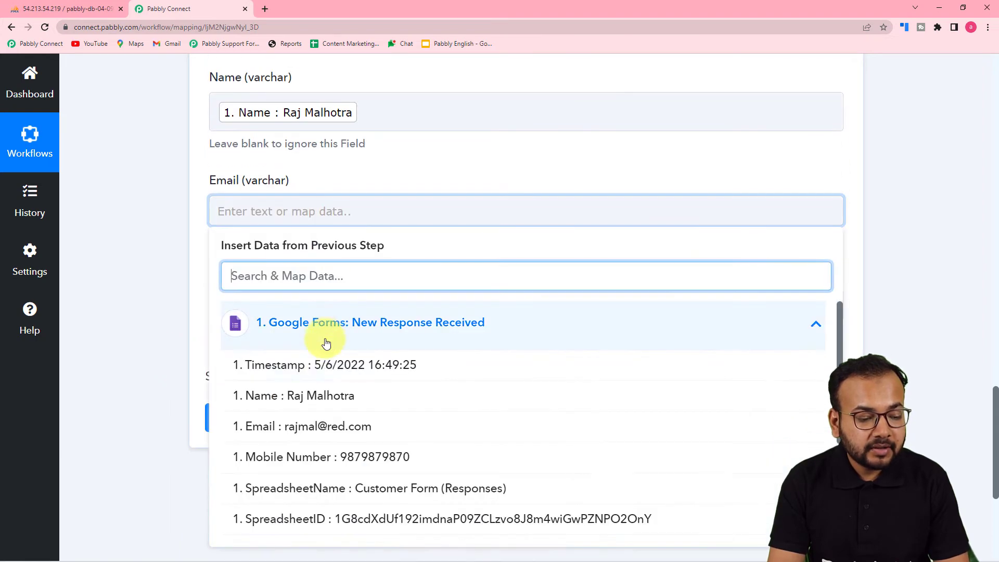
{"action": "left_click", "coordinate": [314, 427]}
{"action": "left_click", "coordinate": [168, 327]}
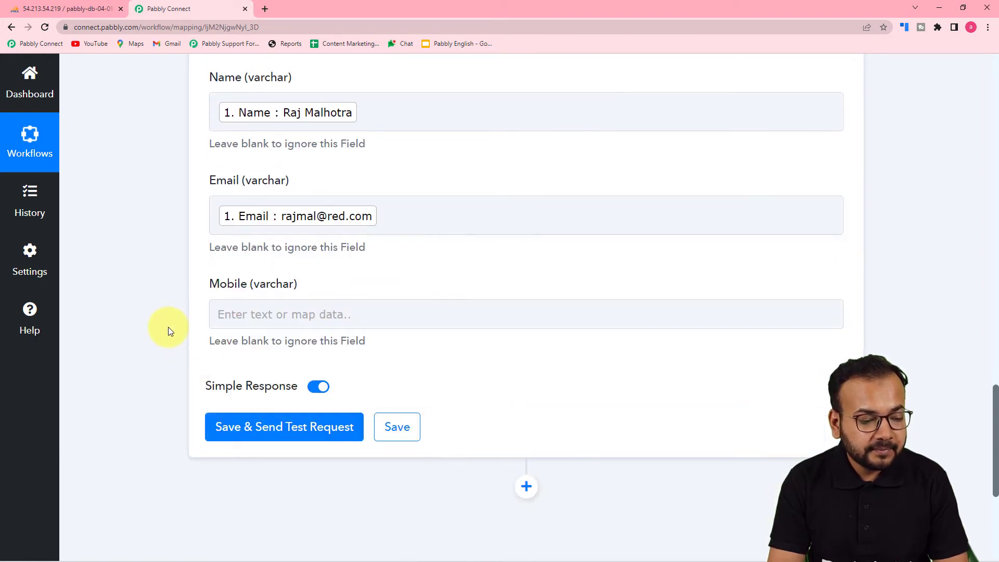
Step: Map the Mobile column to the Mobile Number value from the Google Forms response
{"action": "scroll", "coordinate": [167, 327], "scroll_direction": "down", "scroll_amount": 1}
{"action": "left_click", "coordinate": [286, 264]}
{"action": "left_click", "coordinate": [323, 373]}
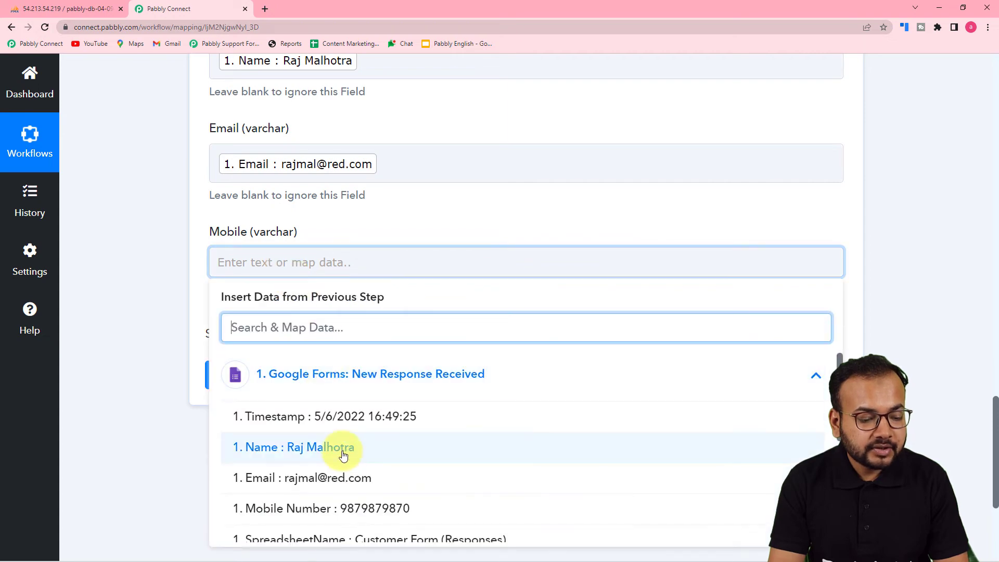
{"action": "left_click", "coordinate": [350, 508]}
{"action": "left_click", "coordinate": [158, 313]}
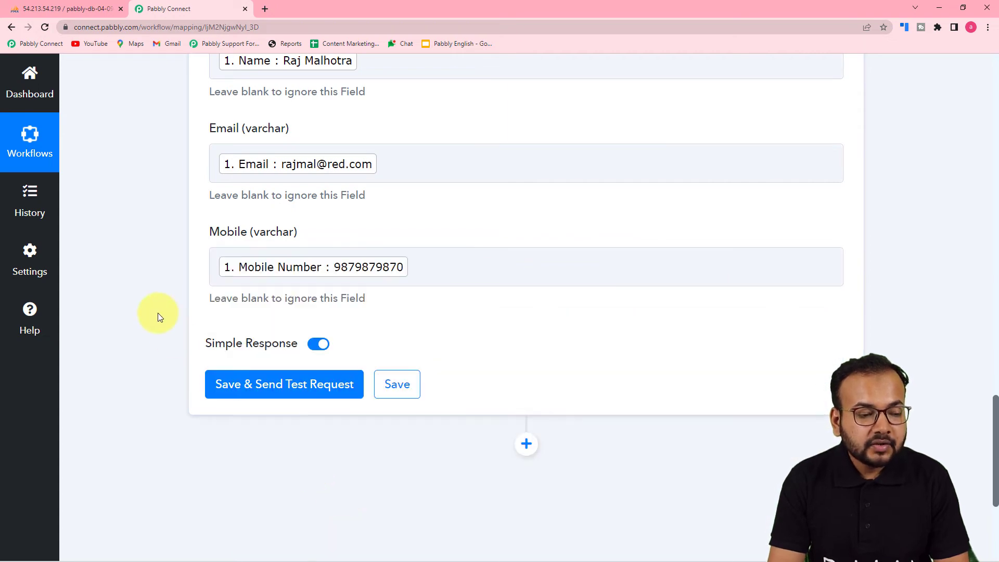
Step: Review the column mappings, check customer_data in phpMyAdmin, and return to Pabbly Connect to save the Insert Row action with a test request
{"action": "scroll", "coordinate": [567, 296], "scroll_direction": "up", "scroll_amount": 2}
{"action": "scroll", "coordinate": [520, 292], "scroll_direction": "up", "scroll_amount": 4}
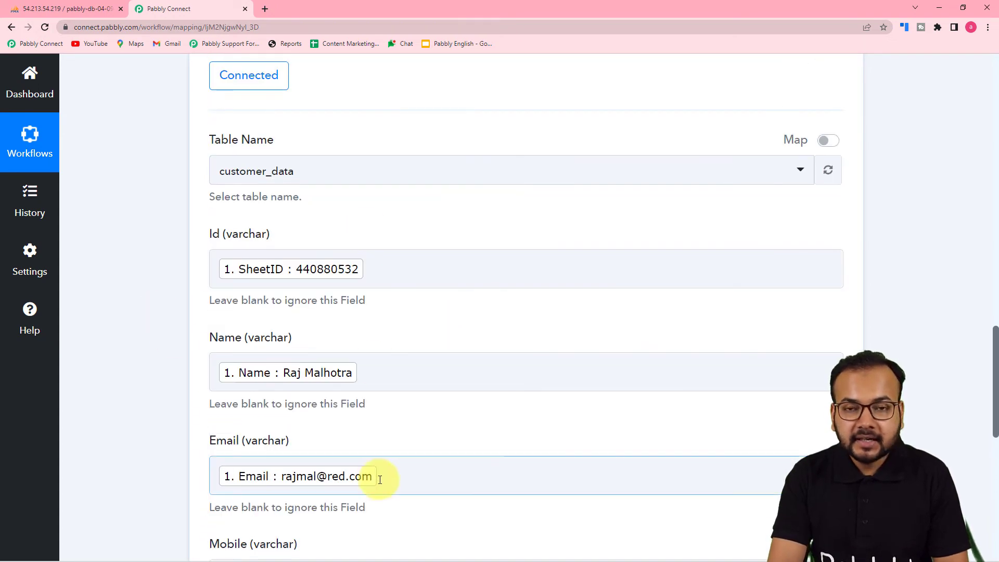
{"action": "scroll", "coordinate": [389, 334], "scroll_direction": "down", "scroll_amount": 2}
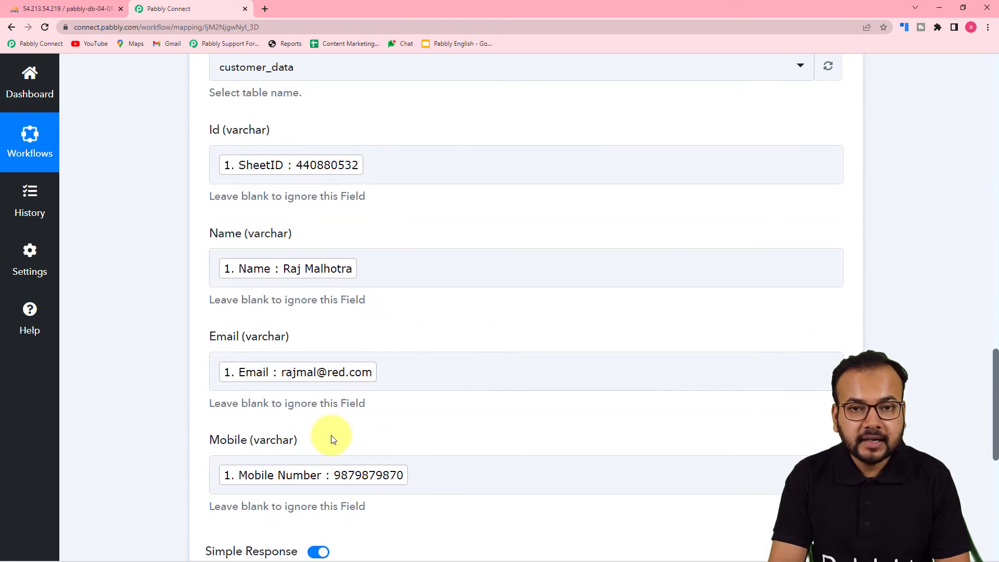
{"action": "scroll", "coordinate": [331, 435], "scroll_direction": "down", "scroll_amount": 3}
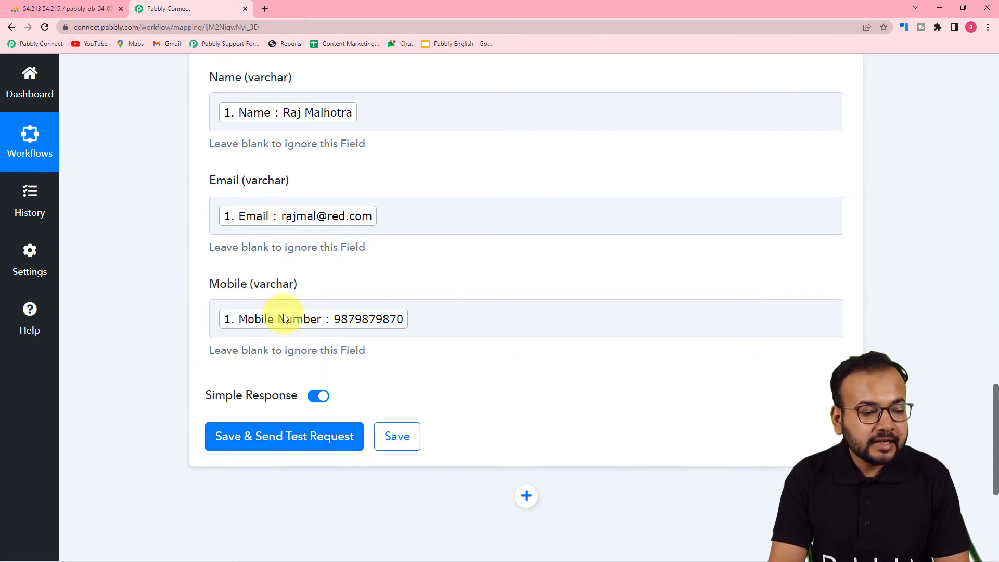
{"action": "left_click", "coordinate": [75, 5]}
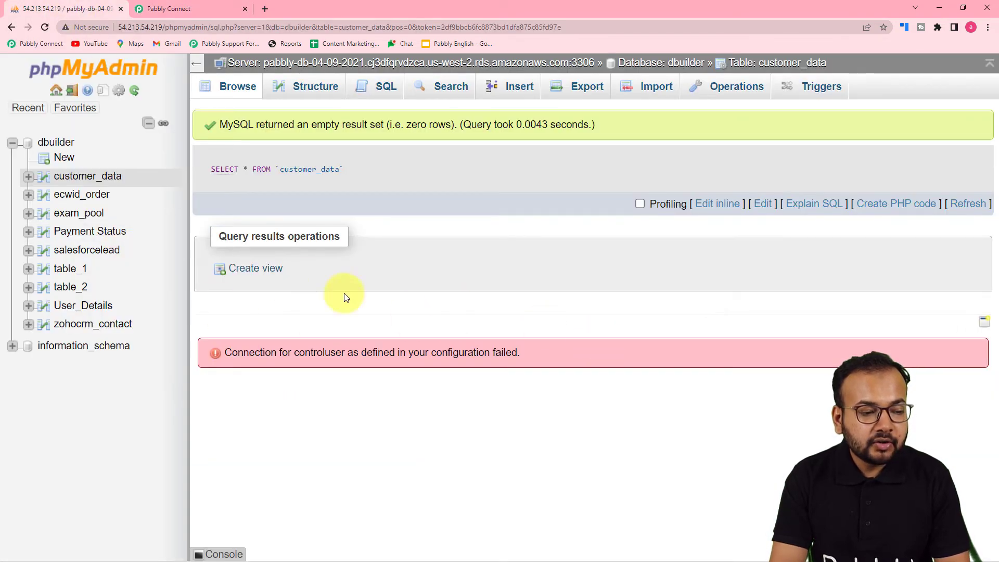
{"action": "left_click", "coordinate": [60, 175]}
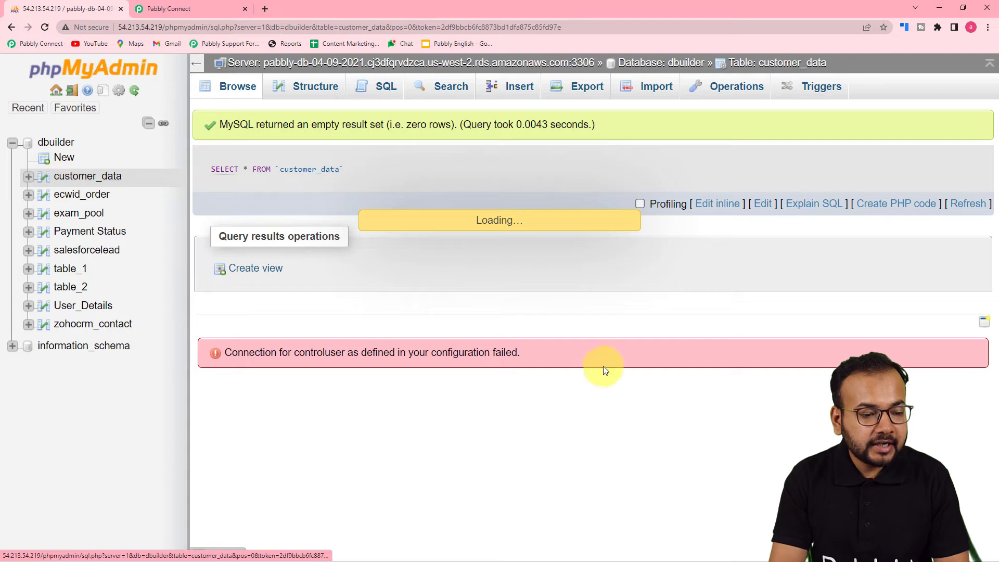
{"action": "left_click", "coordinate": [211, 11]}
{"action": "left_click", "coordinate": [236, 437]}
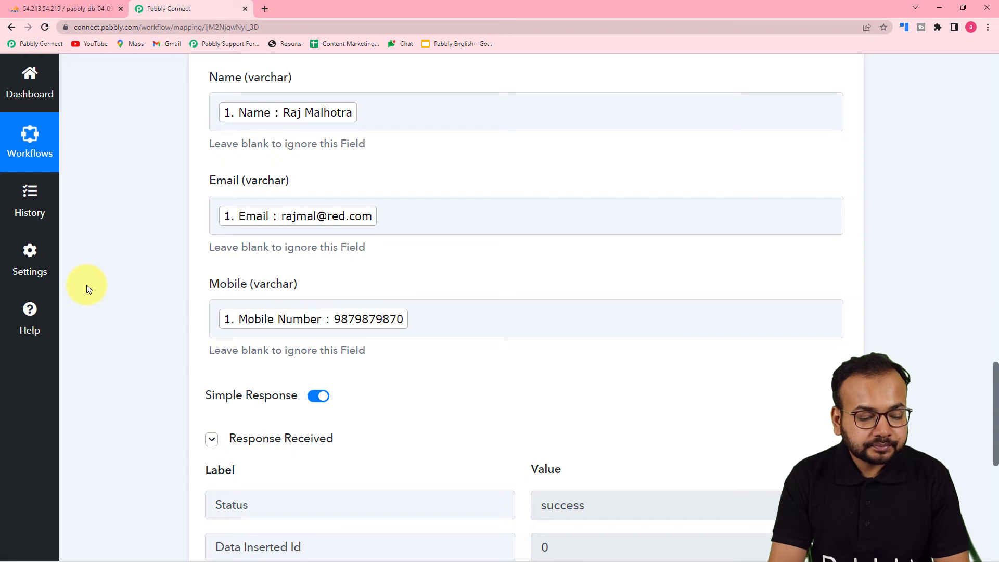
Step: Examine the test response, reload customer_data in phpMyAdmin, and compare its contents with the mapped fields in Pabbly Connect
{"action": "scroll", "coordinate": [87, 285], "scroll_direction": "down", "scroll_amount": 3}
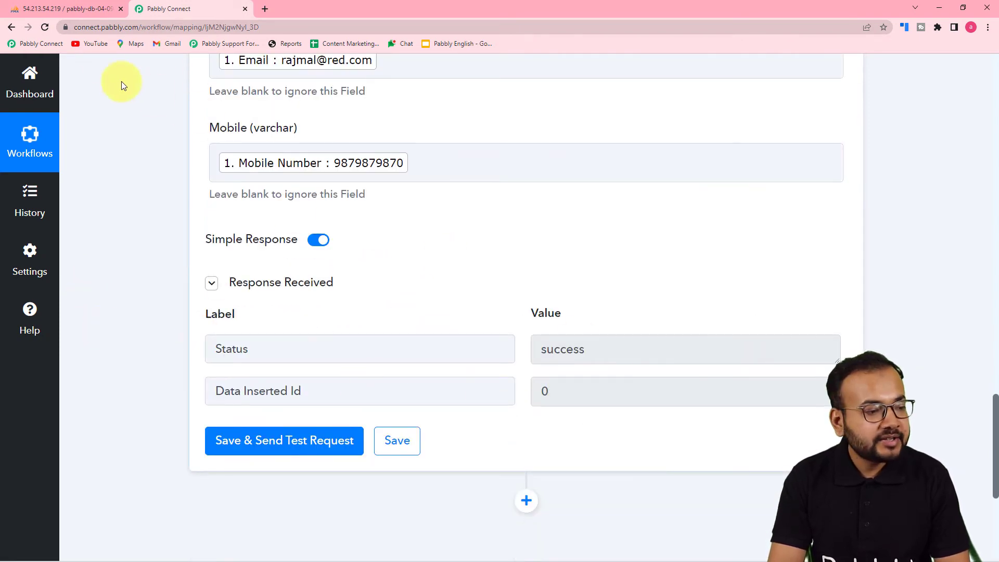
{"action": "left_click", "coordinate": [89, 8]}
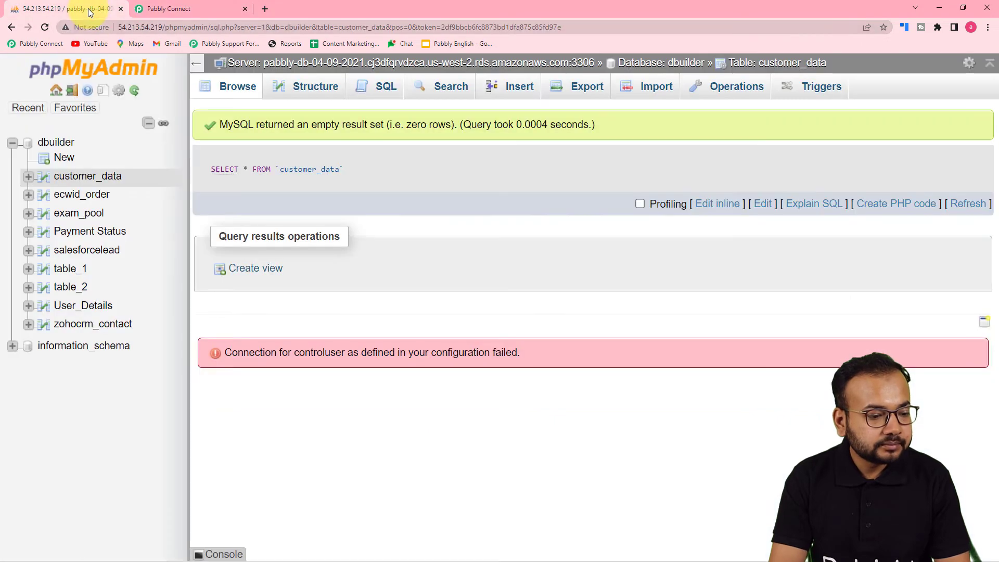
{"action": "left_click", "coordinate": [42, 30]}
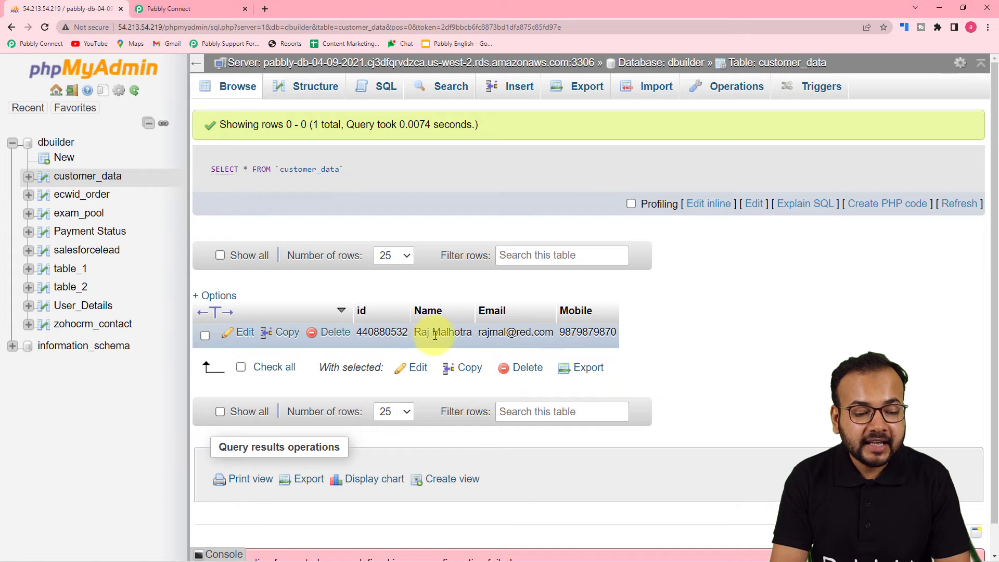
{"action": "left_click", "coordinate": [192, 14]}
{"action": "scroll", "coordinate": [105, 392], "scroll_direction": "up", "scroll_amount": 5}
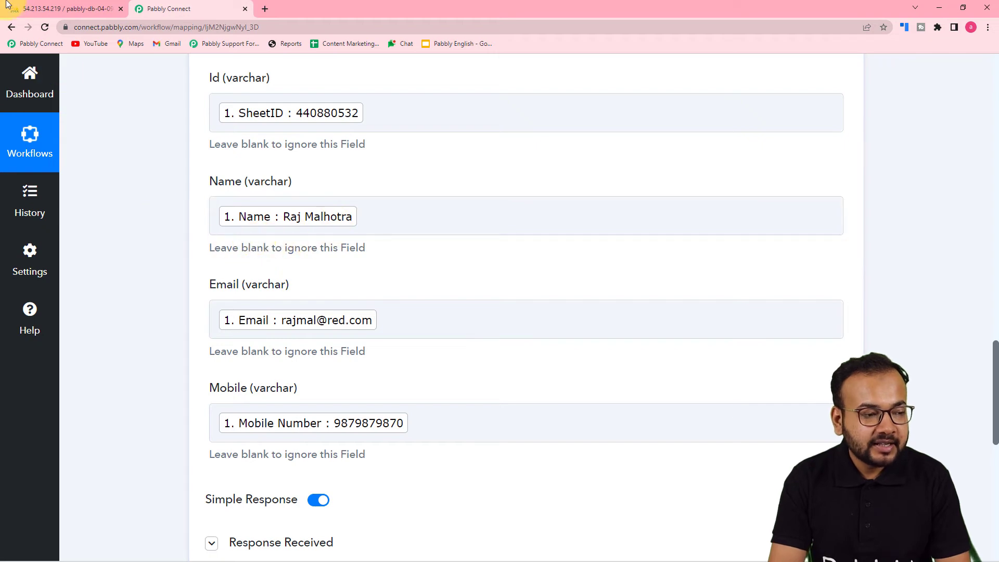
{"action": "left_click", "coordinate": [67, 9]}
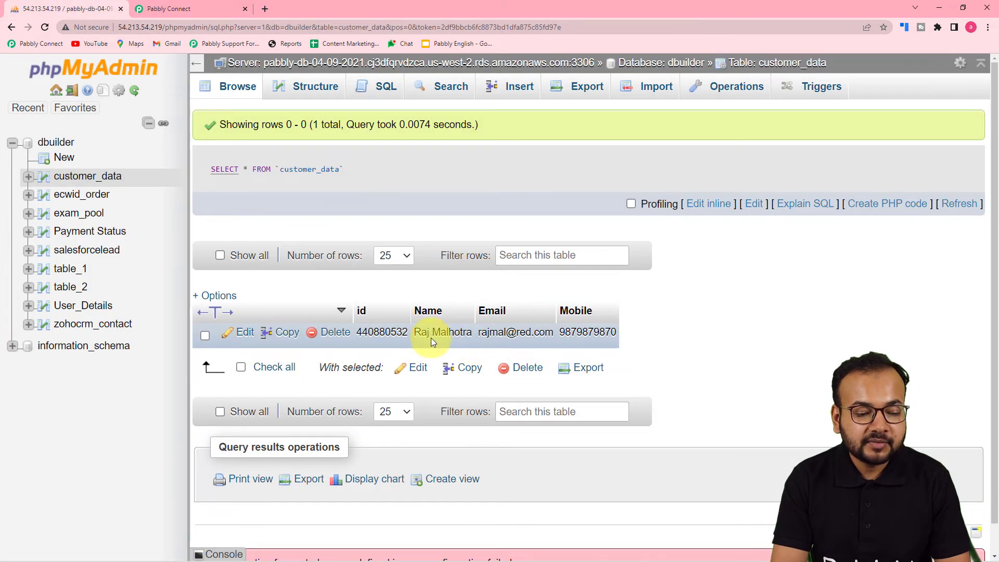
Step: Switch to the Customer Form (Responses) spreadsheet and send all data with the Pabbly Connect Webhooks extension
{"action": "left_click", "coordinate": [189, 13]}
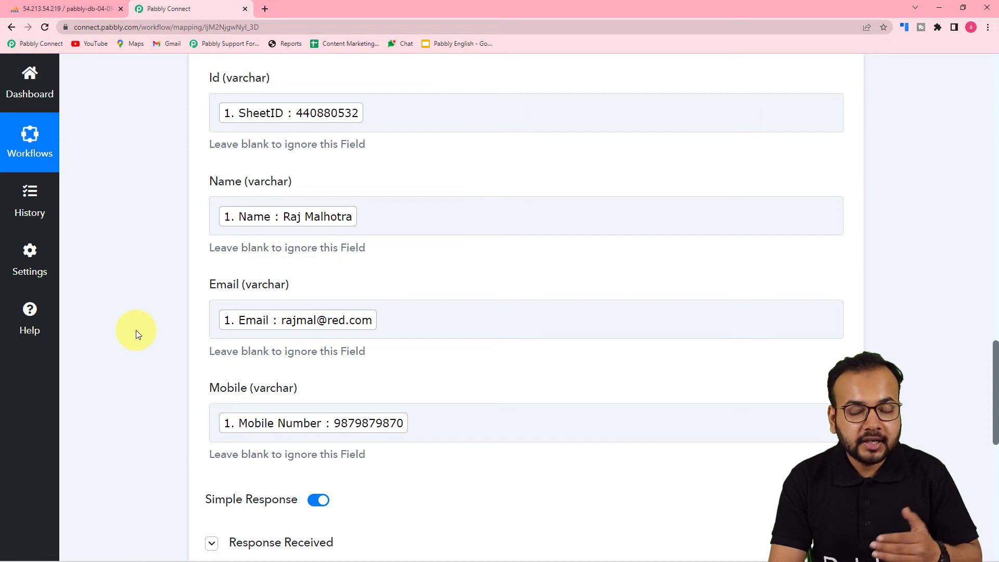
{"action": "mouse_move", "coordinate": [237, 555]}
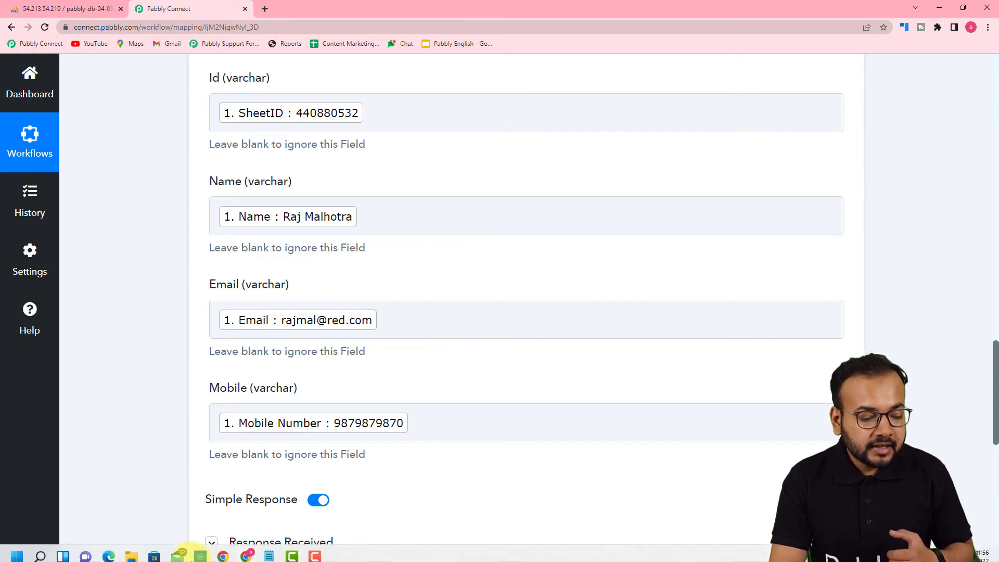
{"action": "left_click", "coordinate": [277, 507]}
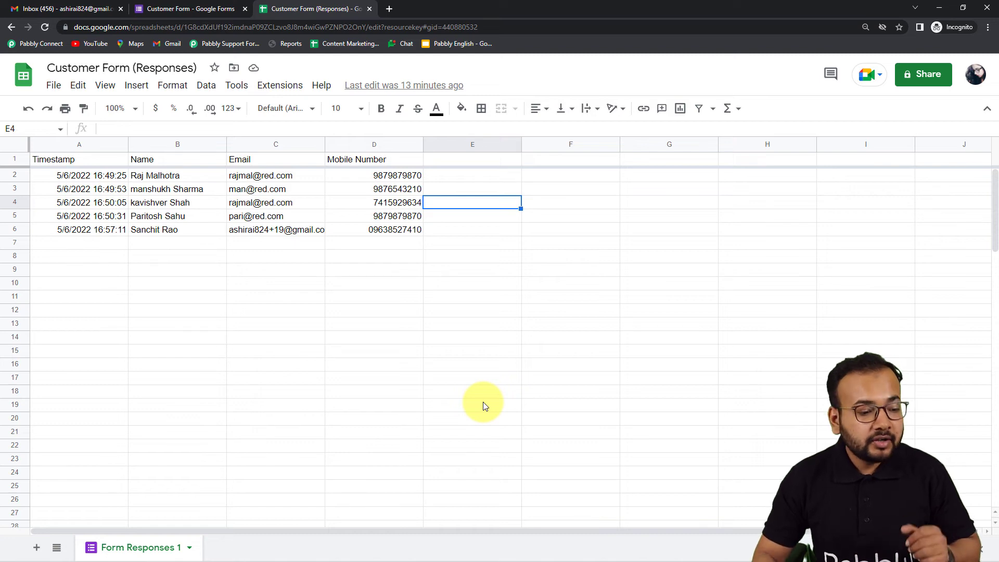
{"action": "left_click", "coordinate": [285, 89]}
{"action": "mouse_move", "coordinate": [283, 262]}
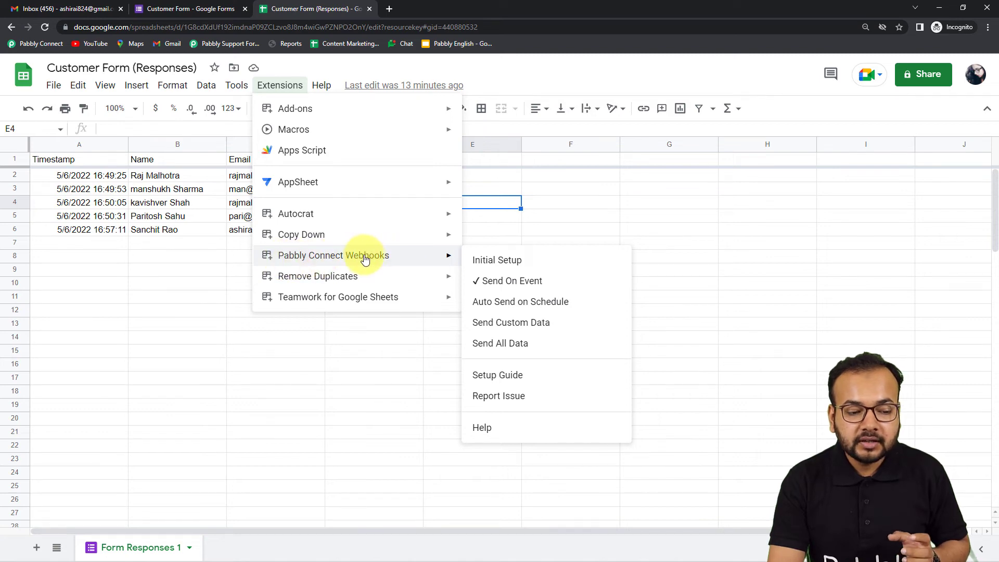
{"action": "left_click", "coordinate": [505, 349]}
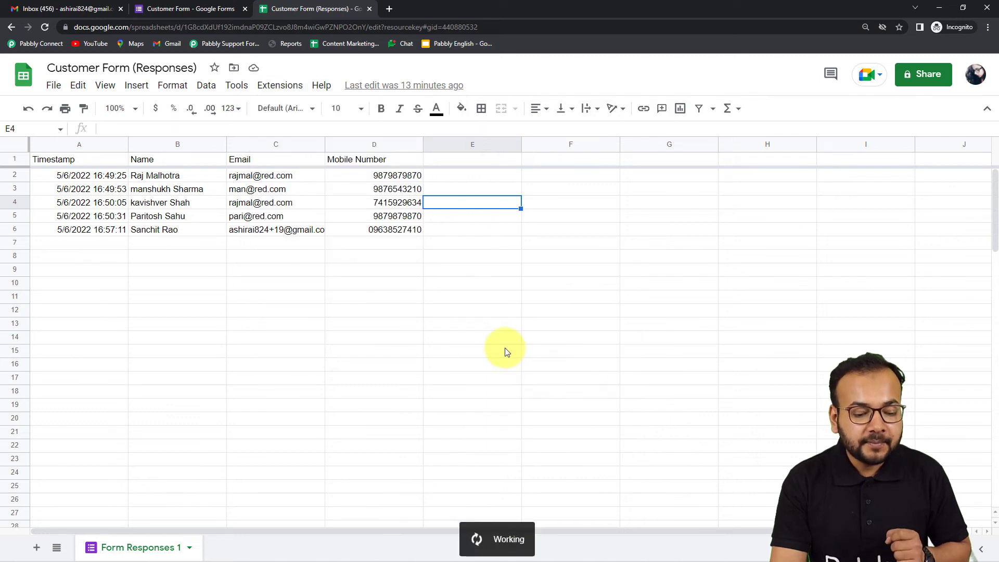
Step: Minimize the spreadsheet window and examine the rows of the customer_data table in phpMyAdmin
{"action": "left_click", "coordinate": [937, 7]}
{"action": "left_click", "coordinate": [68, 8]}
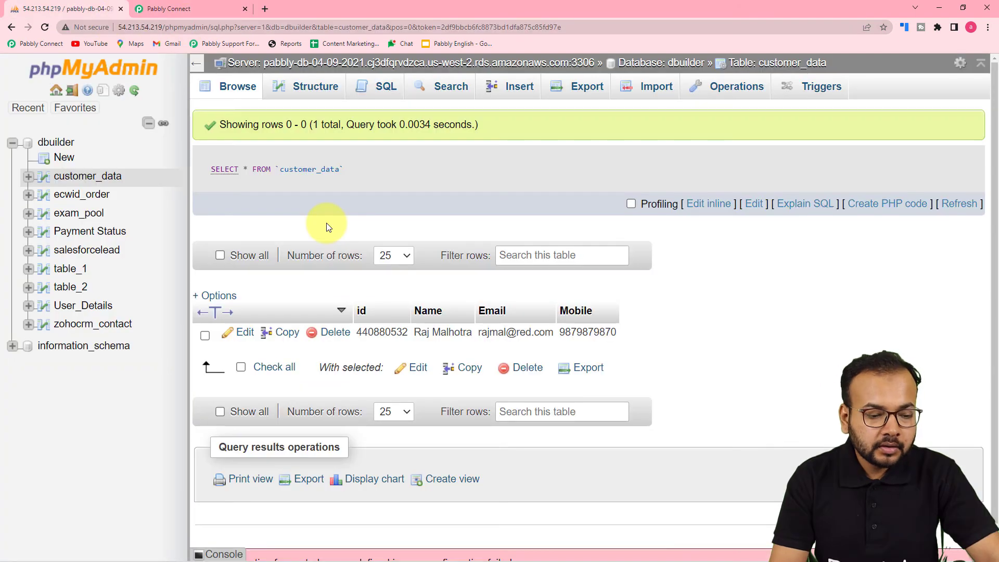
{"action": "scroll", "coordinate": [342, 241], "scroll_direction": "down", "scroll_amount": 1}
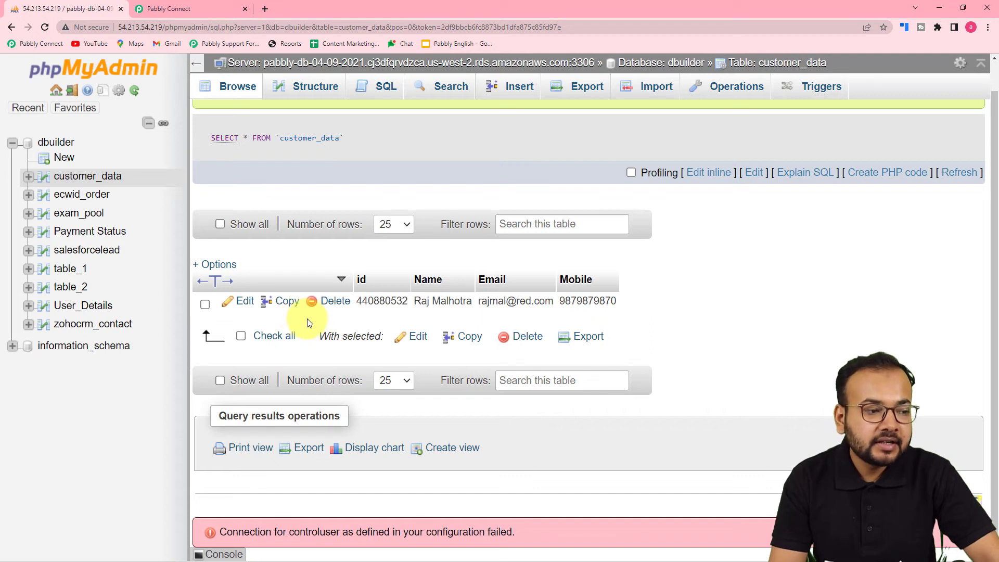
Step: Return to the Pabbly Connect workflow and review the Google Forms trigger and the MySQL Insert Row mappings
{"action": "left_click", "coordinate": [199, 16]}
{"action": "scroll", "coordinate": [154, 230], "scroll_direction": "down", "scroll_amount": 7}
{"action": "scroll", "coordinate": [154, 230], "scroll_direction": "down", "scroll_amount": 10}
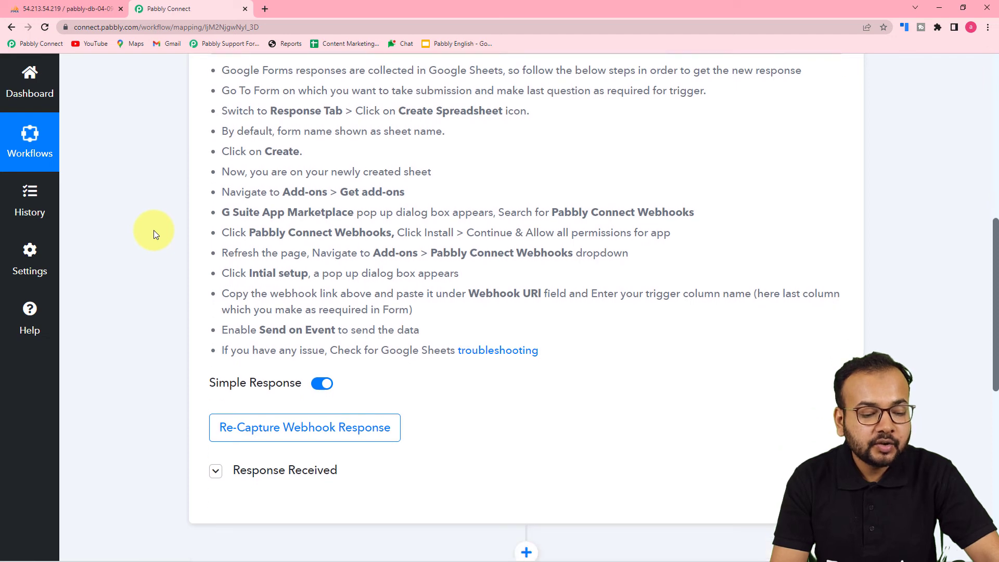
{"action": "left_click", "coordinate": [304, 196]}
{"action": "scroll", "coordinate": [136, 220], "scroll_direction": "down", "scroll_amount": 1}
{"action": "scroll", "coordinate": [136, 223], "scroll_direction": "down", "scroll_amount": 3}
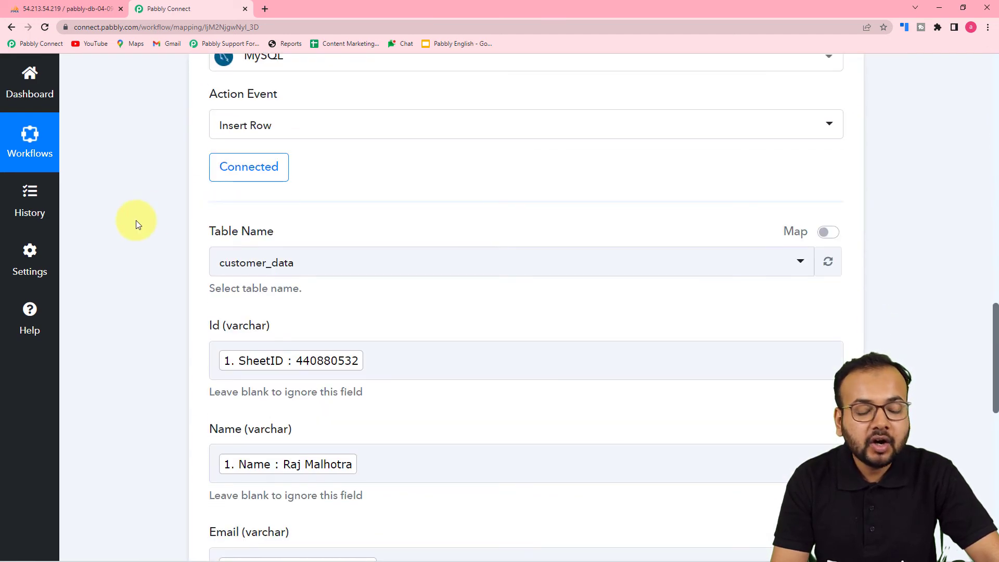
Step: Switch to phpMyAdmin and delete the test row from the customer_data table
{"action": "left_click", "coordinate": [67, 9]}
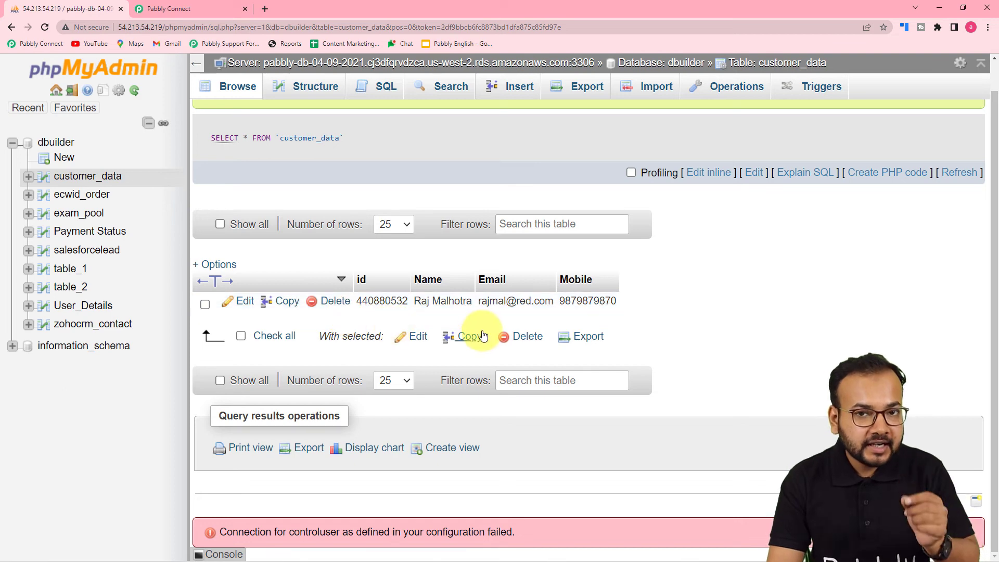
{"action": "left_click", "coordinate": [205, 306]}
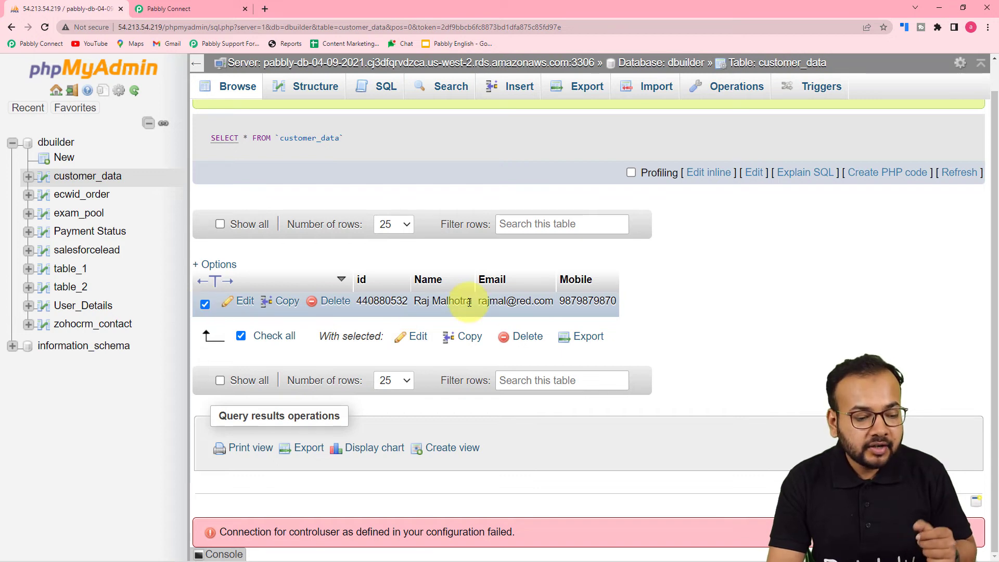
{"action": "left_click", "coordinate": [528, 338]}
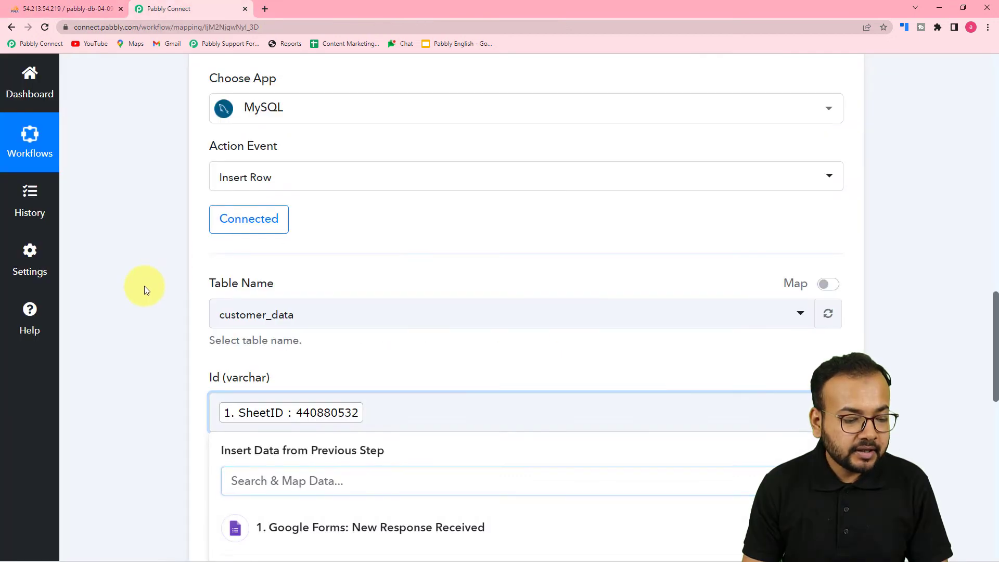
Step: In the Pabbly Connect Insert Row action, add RowIndex from the Google Forms response after SheetID in the Id column mapping
{"action": "scroll", "coordinate": [145, 290], "scroll_direction": "down", "scroll_amount": 5}
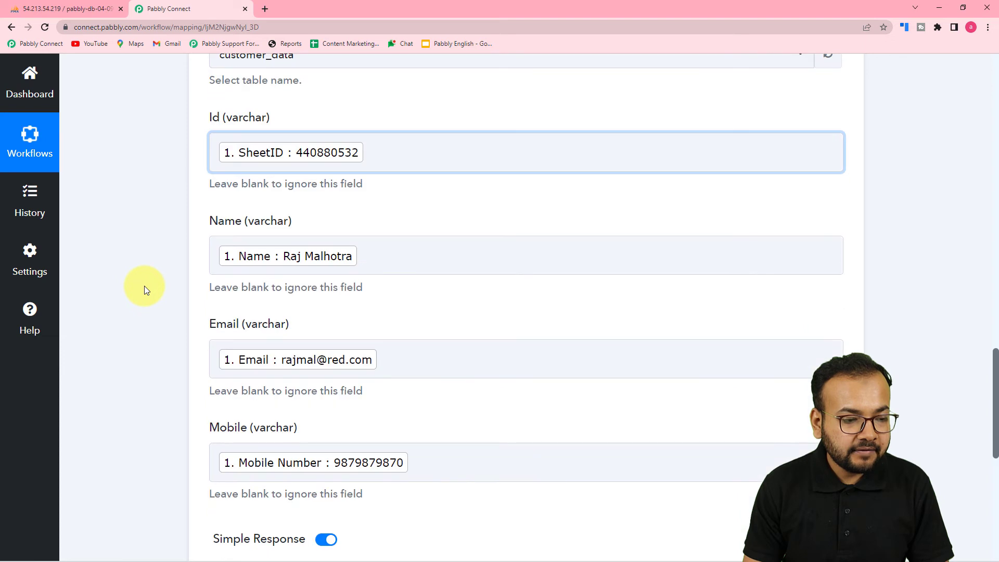
{"action": "scroll", "coordinate": [144, 286], "scroll_direction": "down", "scroll_amount": 2}
{"action": "scroll", "coordinate": [144, 285], "scroll_direction": "up", "scroll_amount": 4}
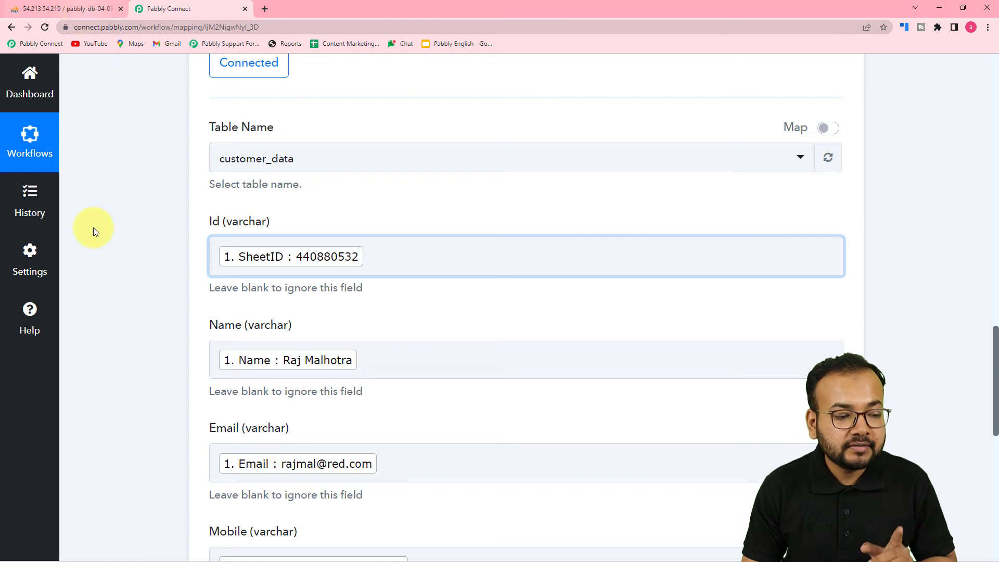
{"action": "scroll", "coordinate": [114, 302], "scroll_direction": "up", "scroll_amount": 2}
{"action": "left_click", "coordinate": [387, 355]}
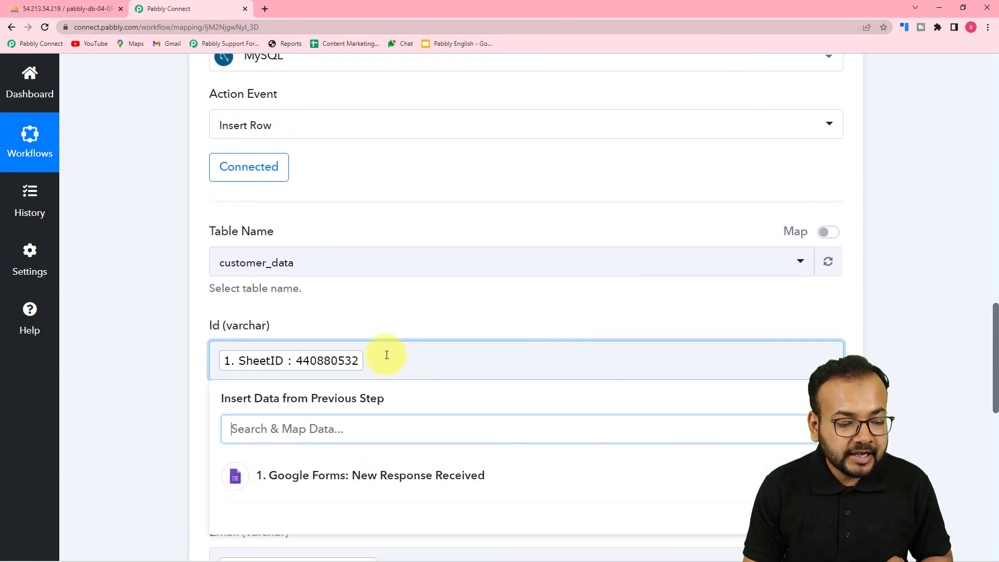
{"action": "scroll", "coordinate": [383, 356], "scroll_direction": "down", "scroll_amount": 3}
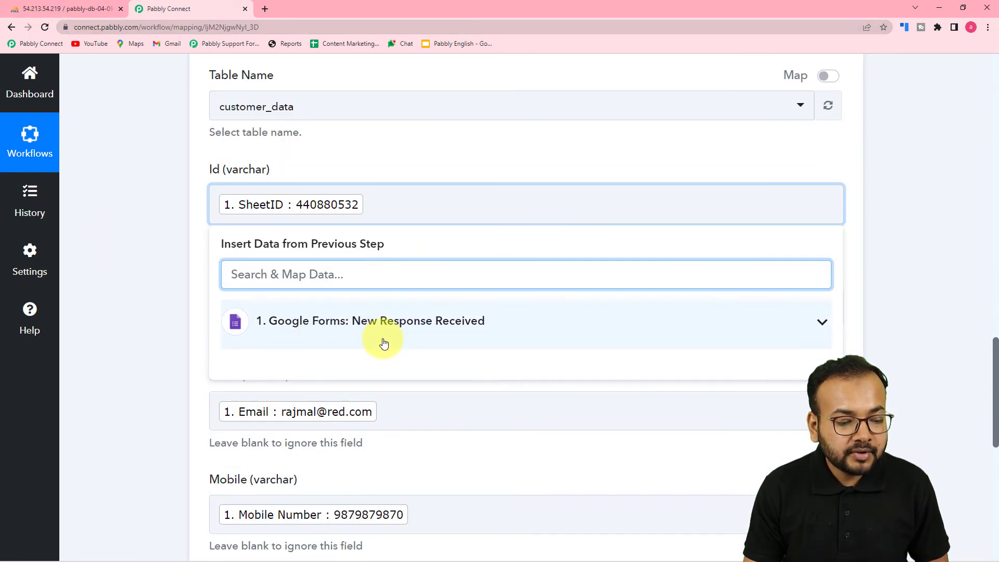
{"action": "left_click", "coordinate": [384, 343]}
{"action": "scroll", "coordinate": [382, 396], "scroll_direction": "down", "scroll_amount": 4}
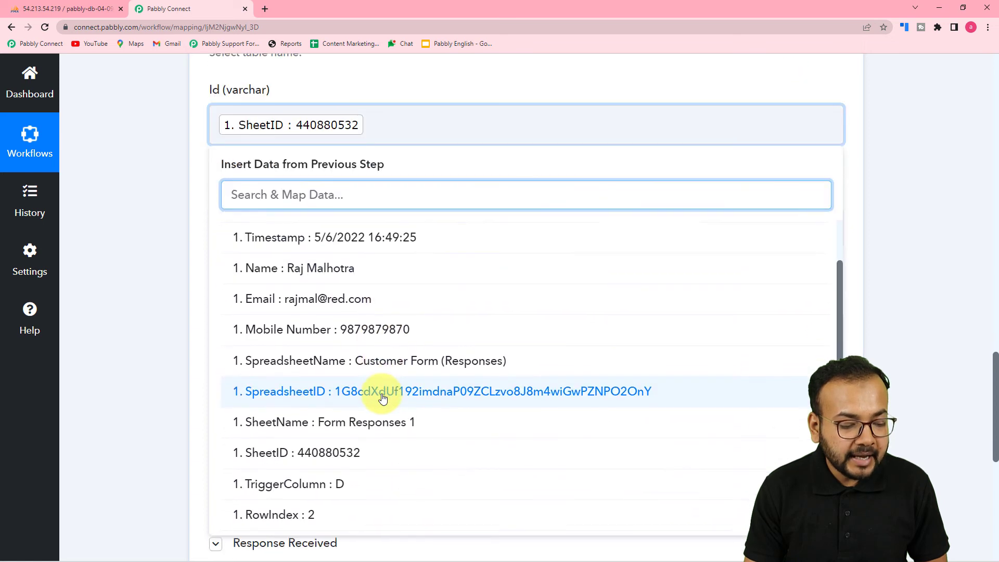
{"action": "left_click", "coordinate": [290, 528]}
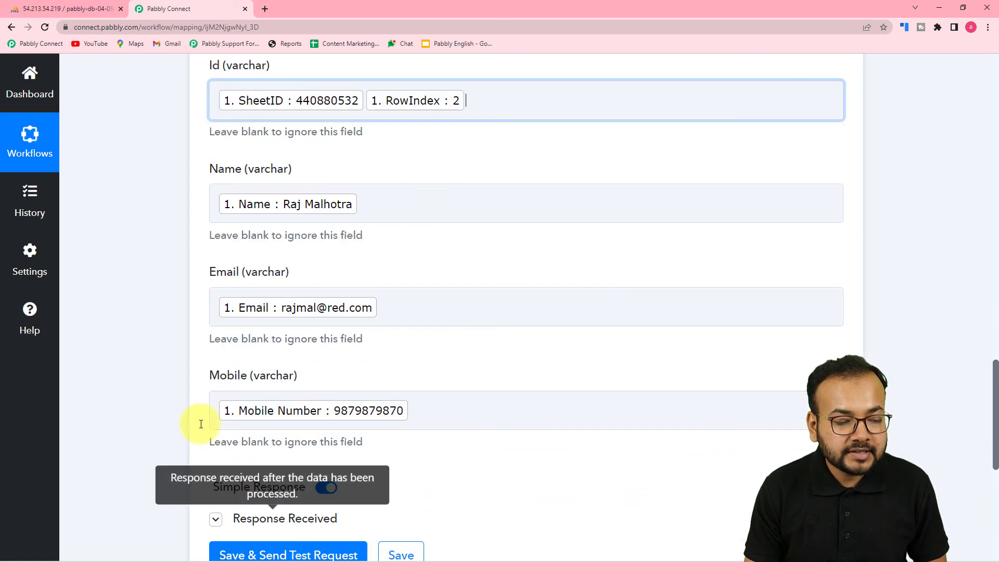
Step: Save the MySQL Insert Row action with its Id mapped to SheetID and RowIndex, and dismiss the confirmation
{"action": "left_click", "coordinate": [154, 311]}
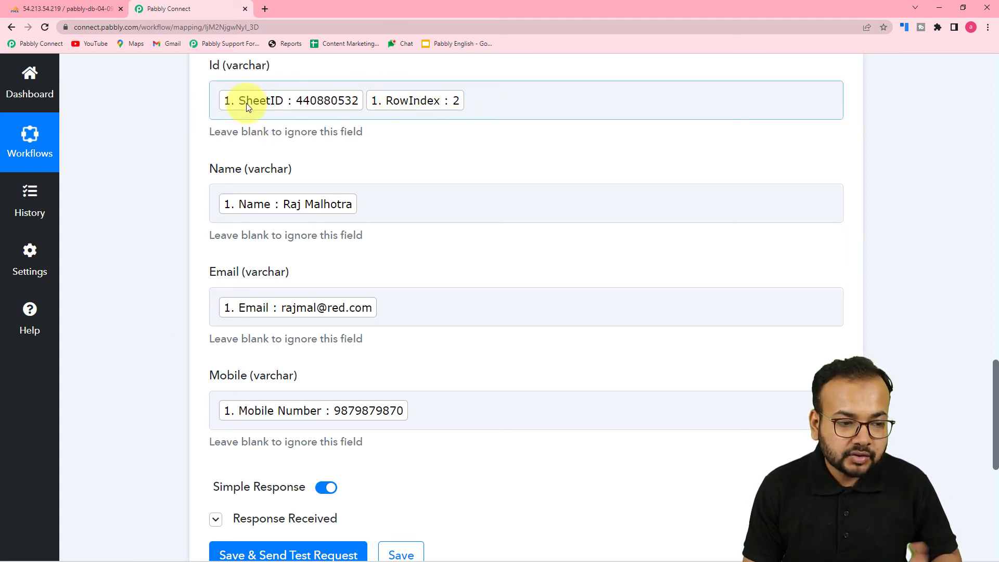
{"action": "scroll", "coordinate": [126, 161], "scroll_direction": "down", "scroll_amount": 3}
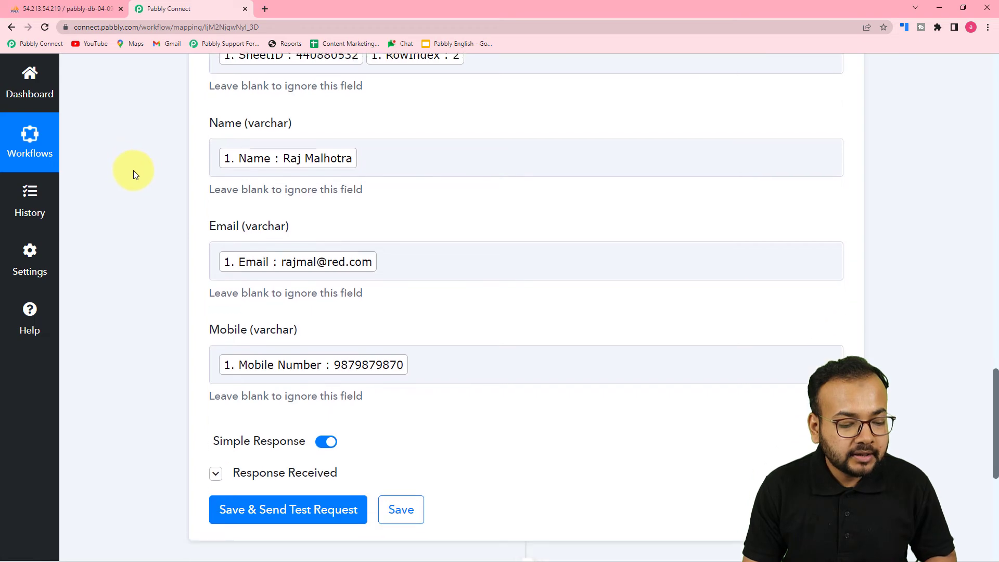
{"action": "left_click", "coordinate": [405, 411]}
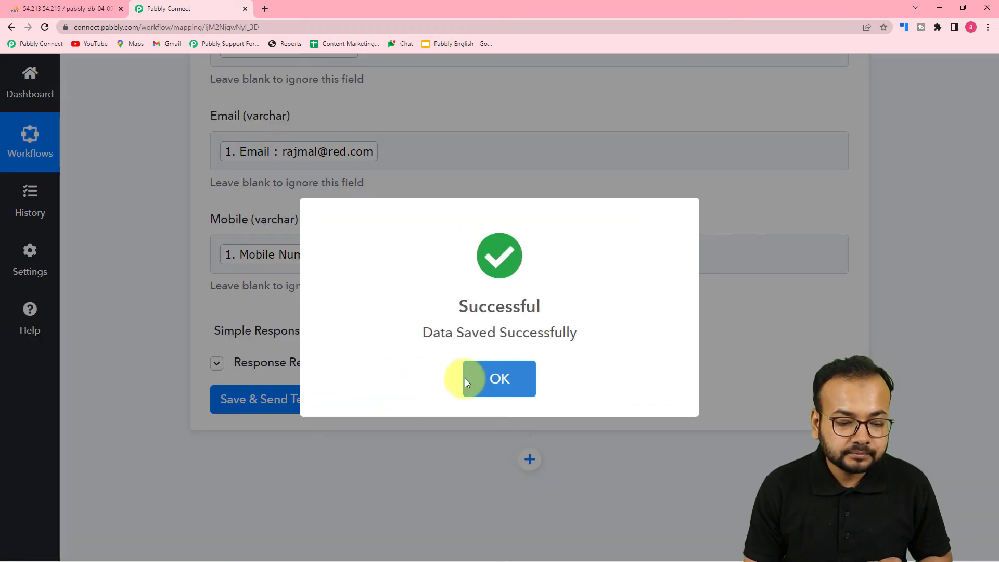
{"action": "left_click", "coordinate": [465, 381]}
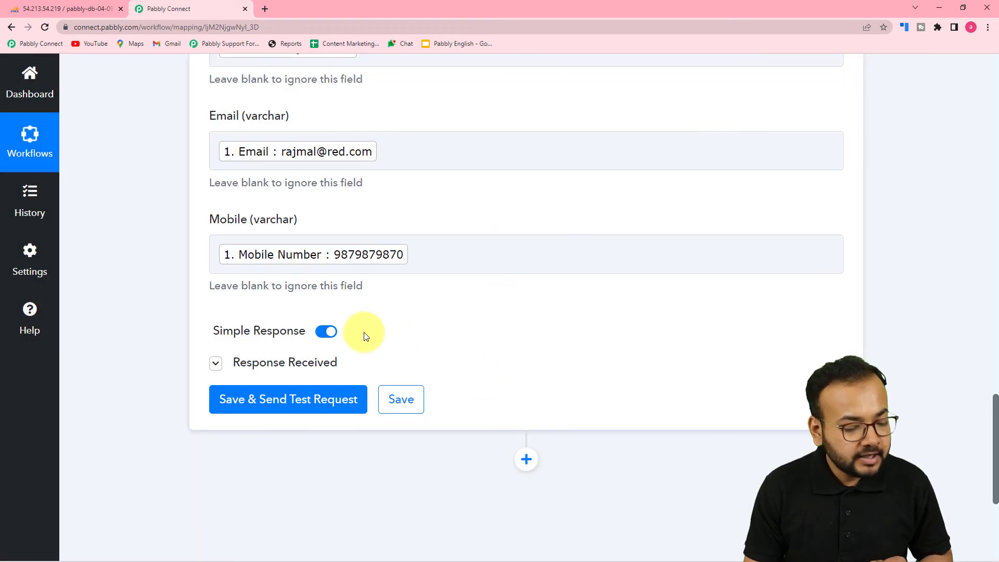
Step: Switch to the Customer Form (Responses) spreadsheet and run Send All Data from the Pabbly Connect Webhooks add-on
{"action": "mouse_move", "coordinate": [245, 555]}
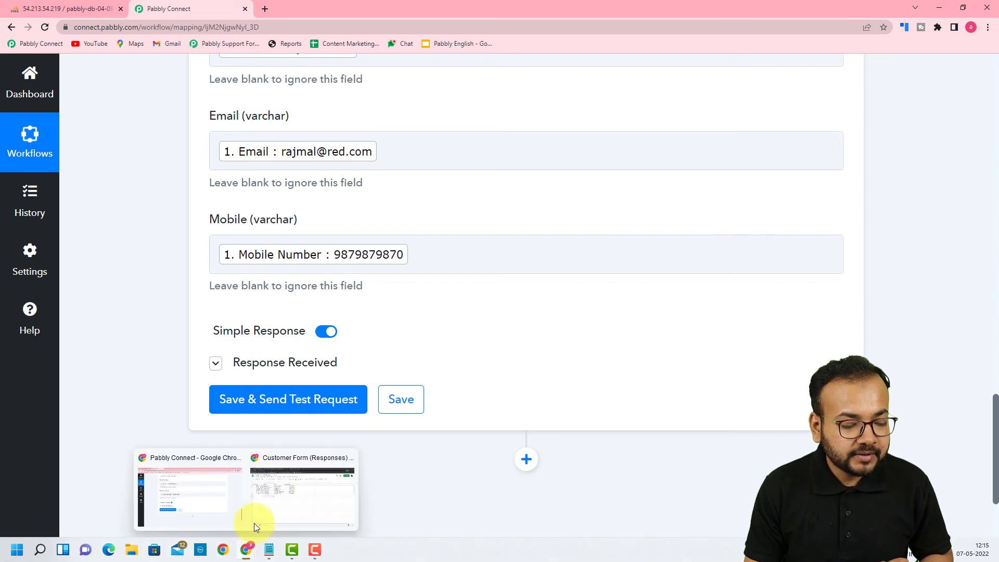
{"action": "left_click", "coordinate": [286, 508]}
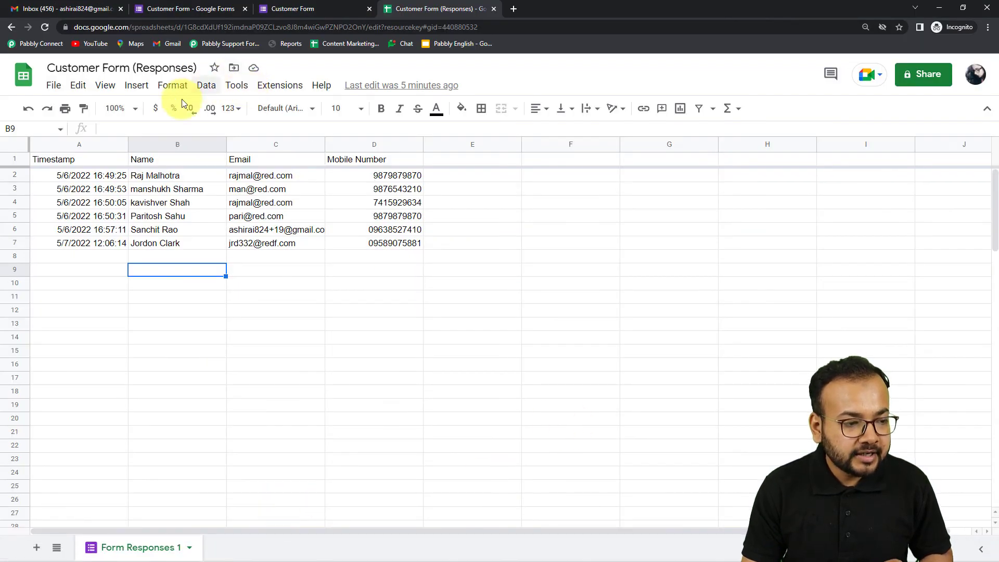
{"action": "left_click", "coordinate": [288, 91]}
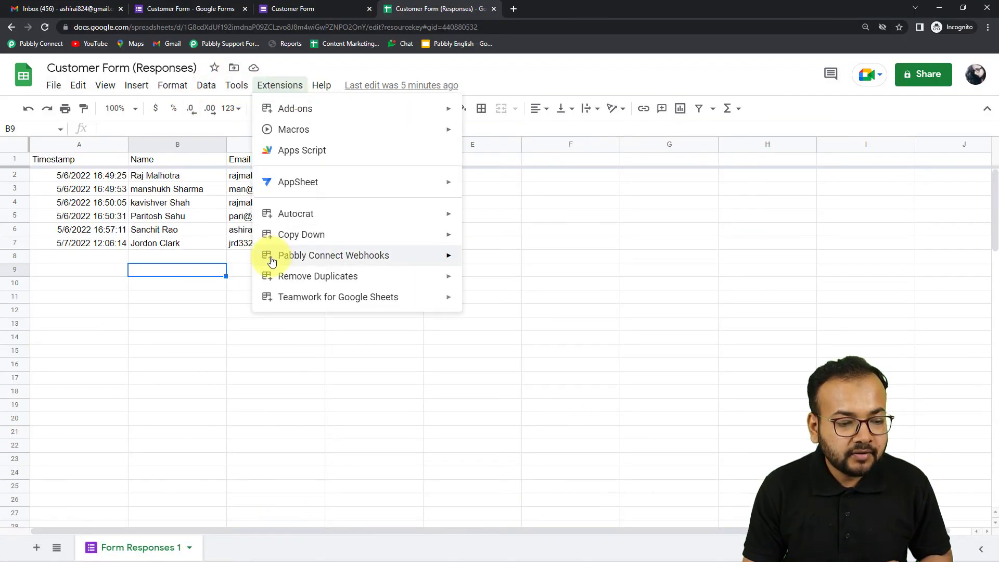
{"action": "mouse_move", "coordinate": [330, 255]}
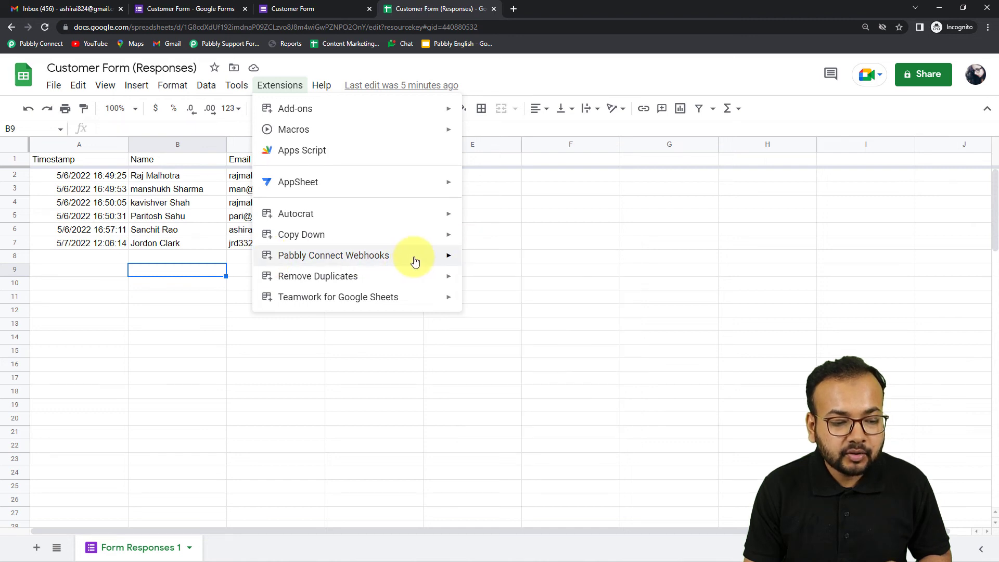
{"action": "mouse_move", "coordinate": [451, 257]}
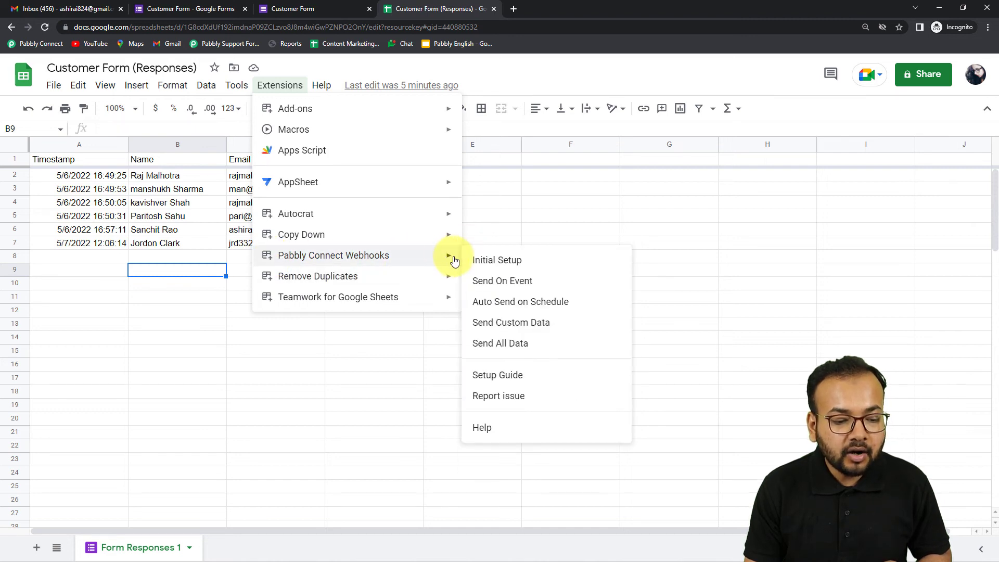
{"action": "left_click", "coordinate": [487, 352]}
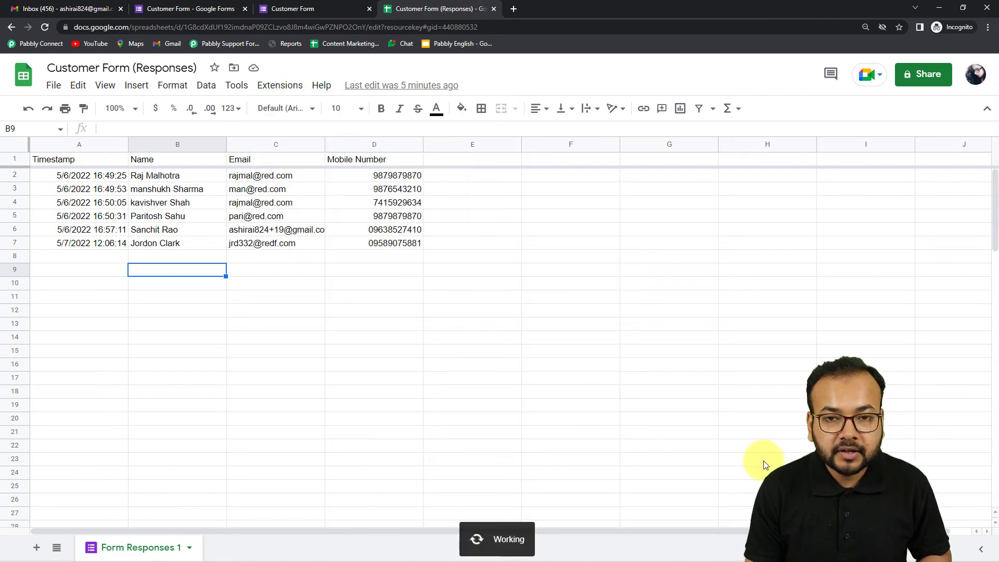
Step: Return to phpMyAdmin, reload the customer_data table and examine the id, Name, Email and Mobile values of its rows
{"action": "left_click", "coordinate": [939, 8]}
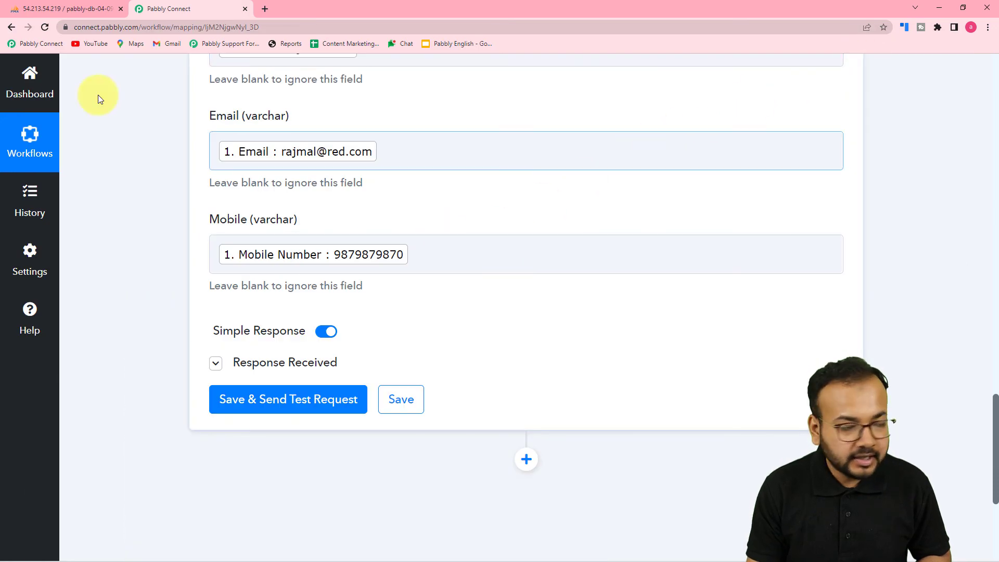
{"action": "left_click", "coordinate": [88, 9]}
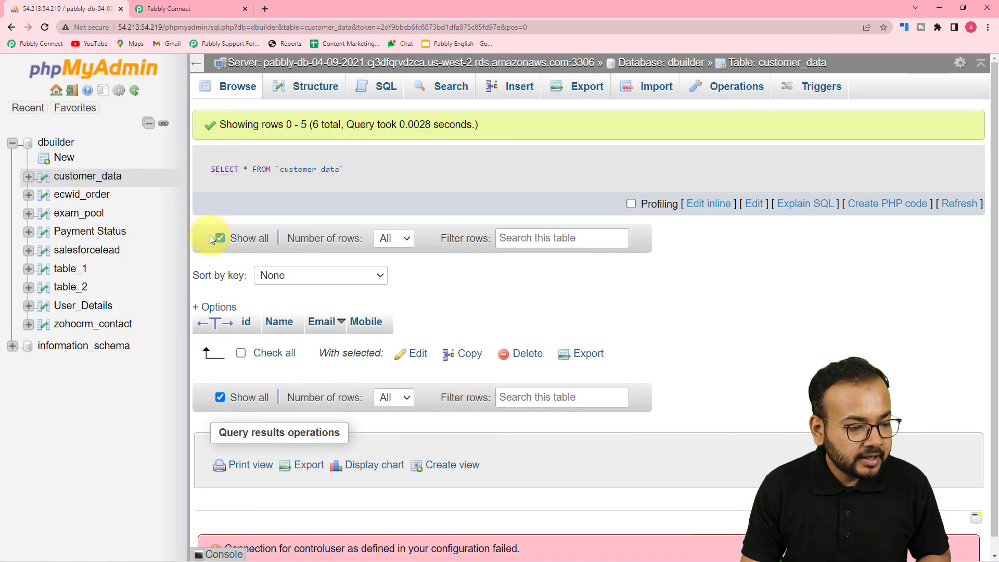
{"action": "left_click", "coordinate": [242, 98]}
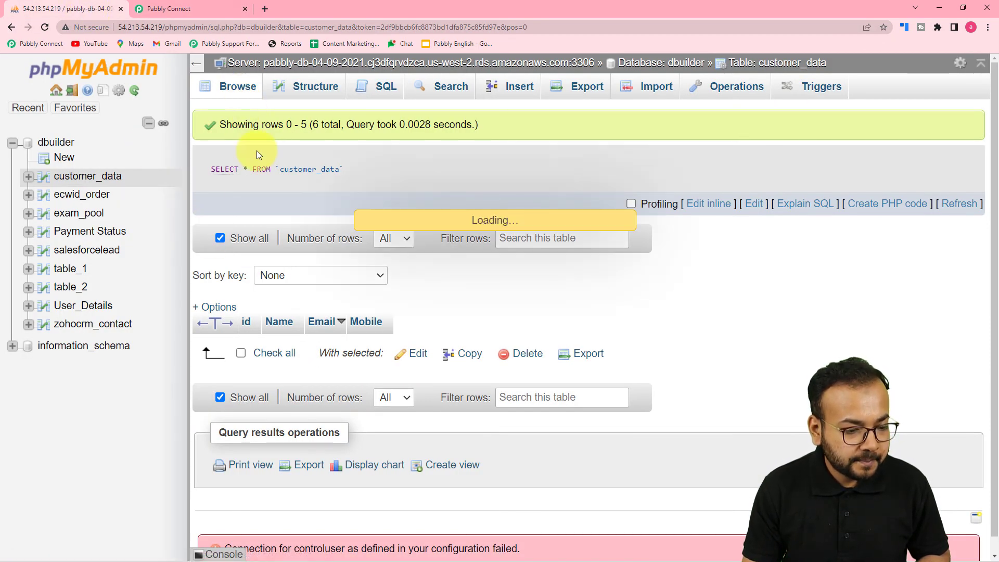
{"action": "scroll", "coordinate": [257, 155], "scroll_direction": "down", "scroll_amount": 3}
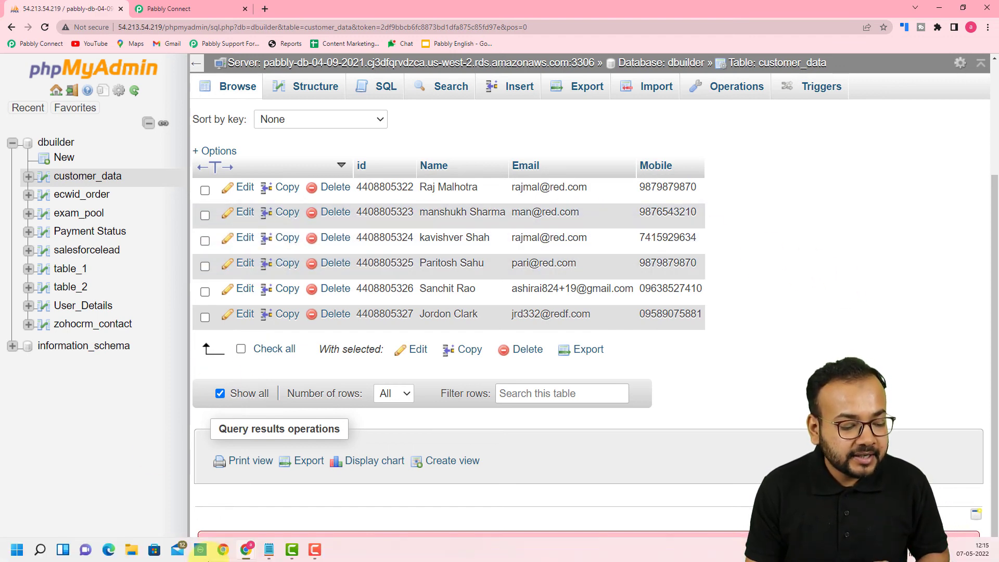
Step: In the Customer Form (Responses) spreadsheet, choose Send On Event for Pabbly Connect Webhooks, then return to the workflow's Insert Row mappings
{"action": "mouse_move", "coordinate": [246, 553]}
{"action": "left_click", "coordinate": [292, 492]}
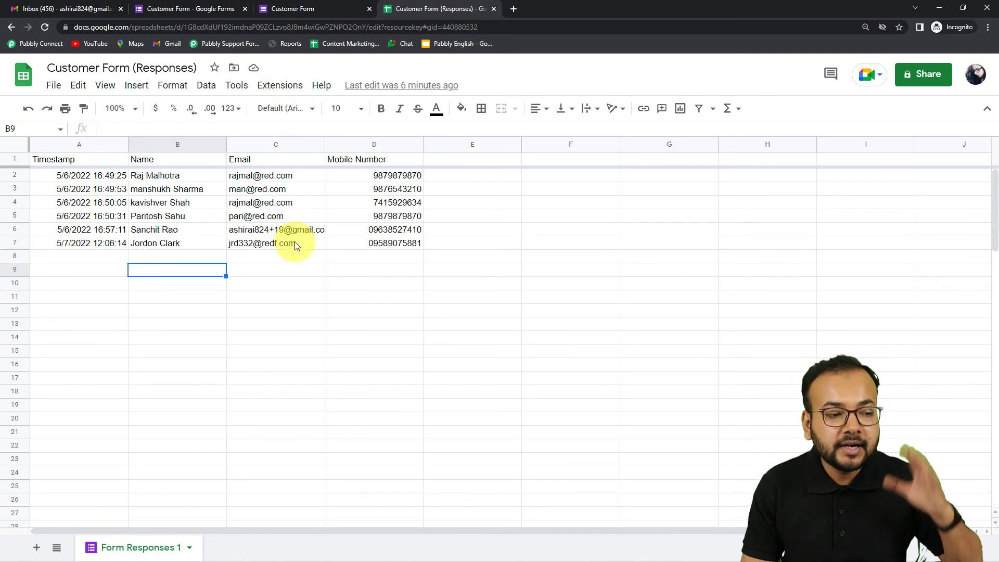
{"action": "mouse_move", "coordinate": [295, 242]}
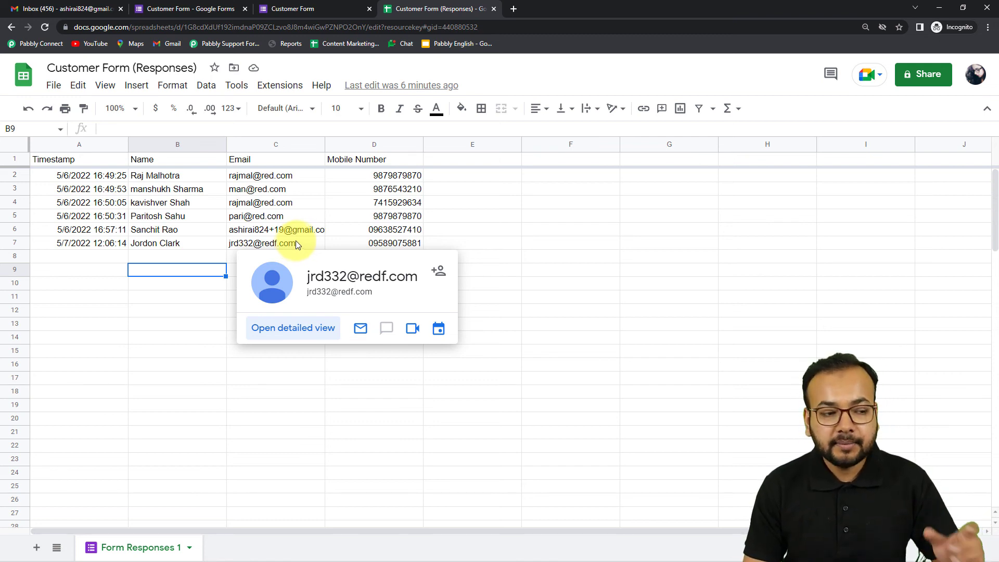
{"action": "left_click", "coordinate": [289, 90]}
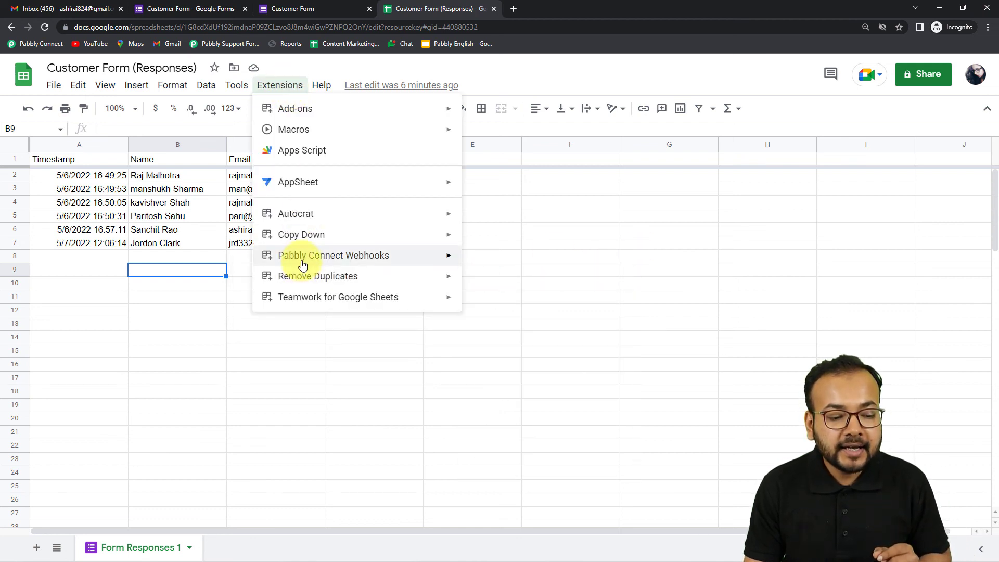
{"action": "mouse_move", "coordinate": [303, 265]}
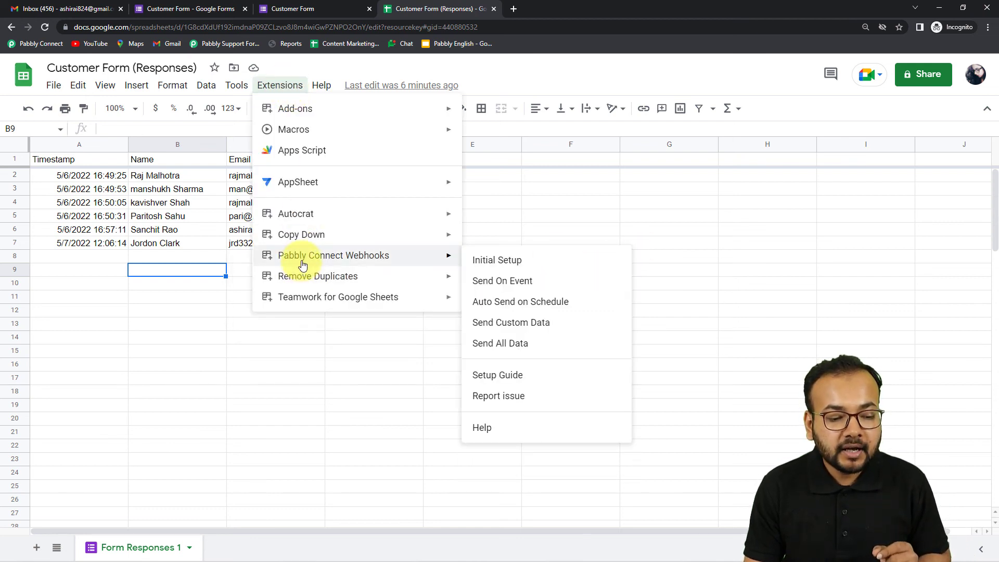
{"action": "left_click", "coordinate": [486, 286]}
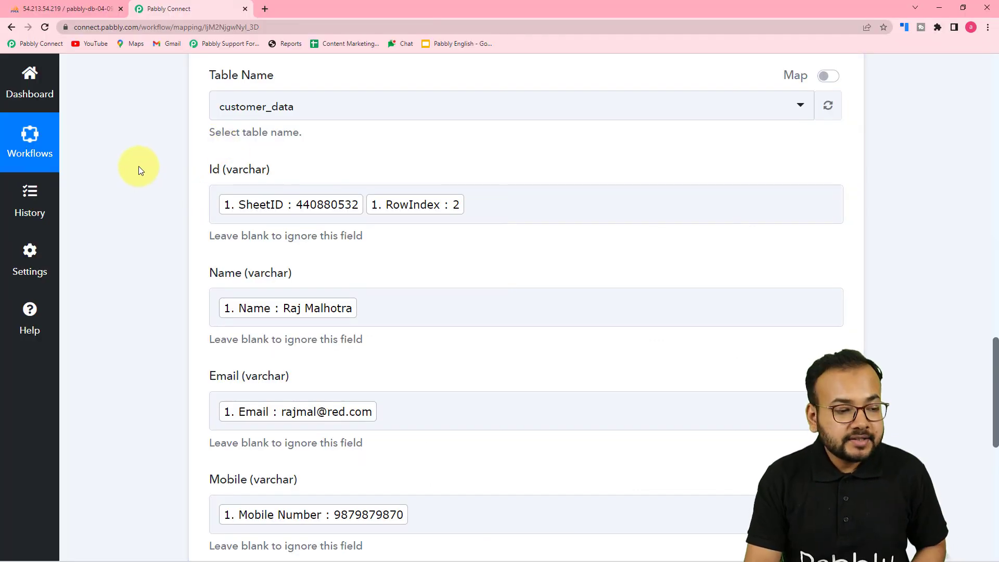
{"action": "scroll", "coordinate": [139, 166], "scroll_direction": "down", "scroll_amount": 3}
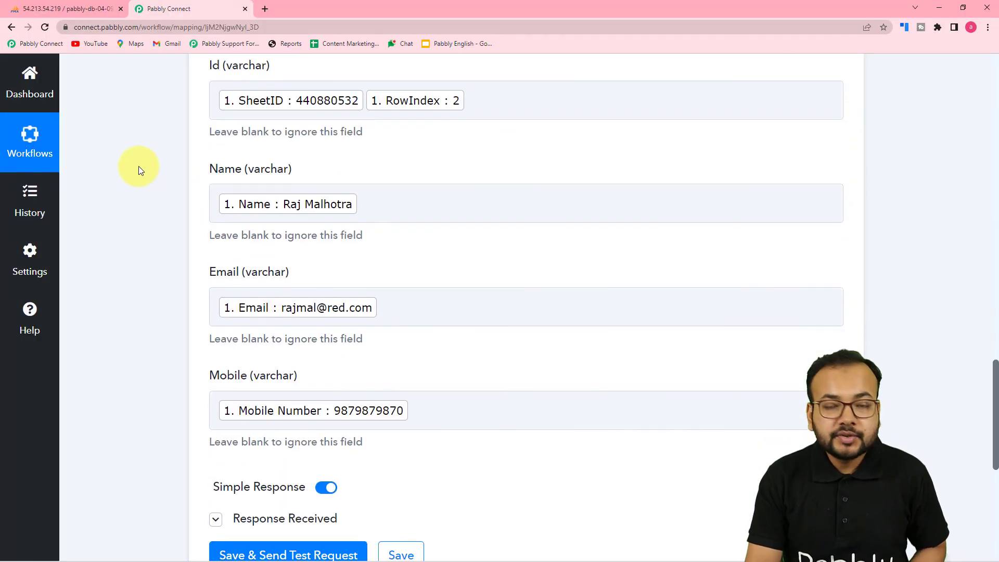